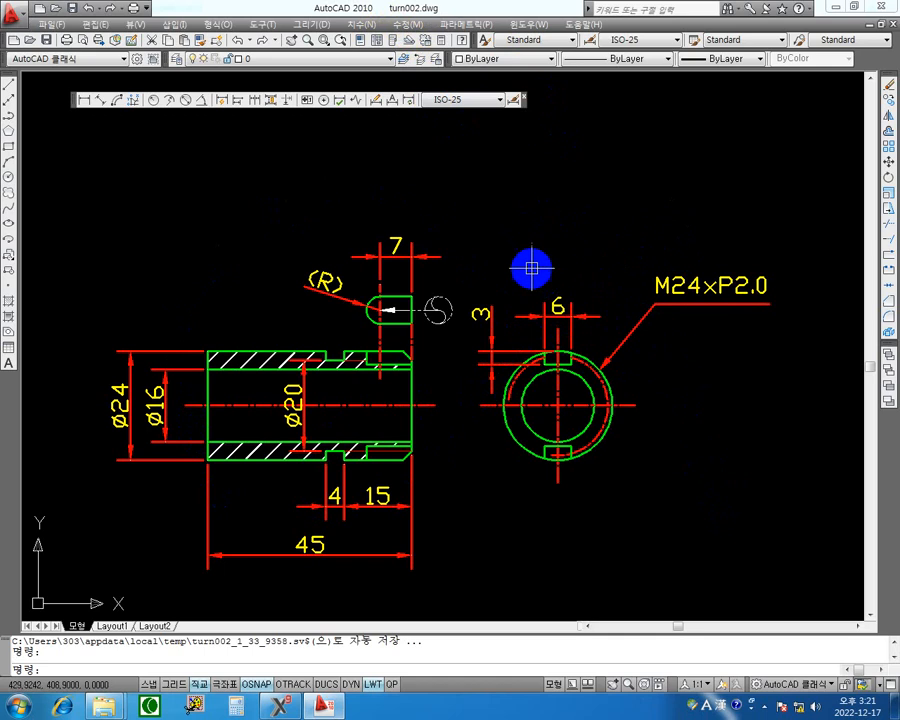
Step: Examine the turn002.dwg sleeve drawing: the section view, rounded slot detail, keyway dimensions in the end view and the thread callout
scroll(380, 341, up, 4)
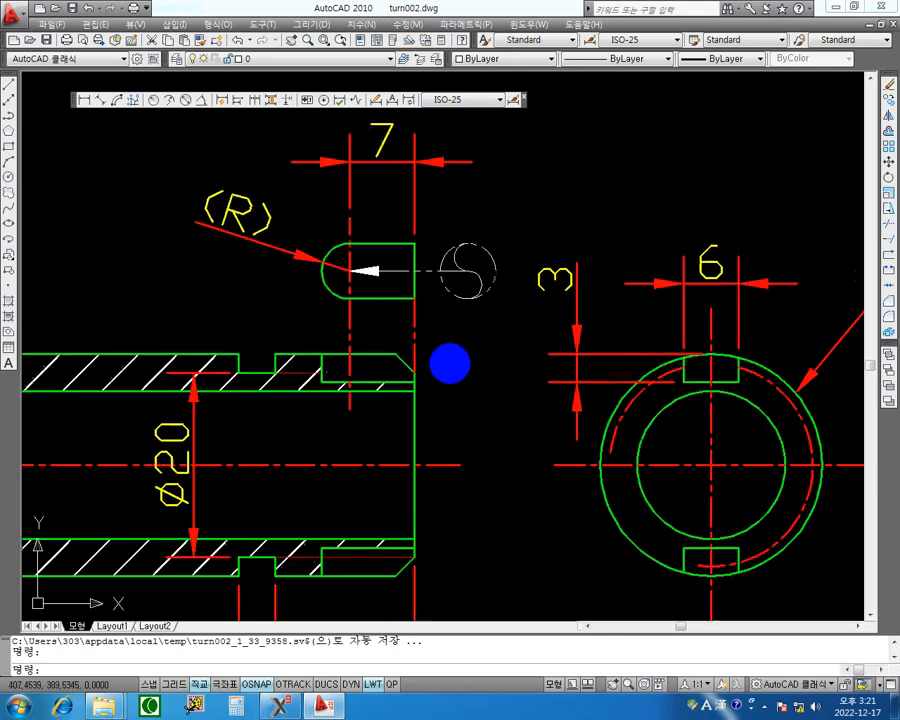
scroll(530, 260, down, 2)
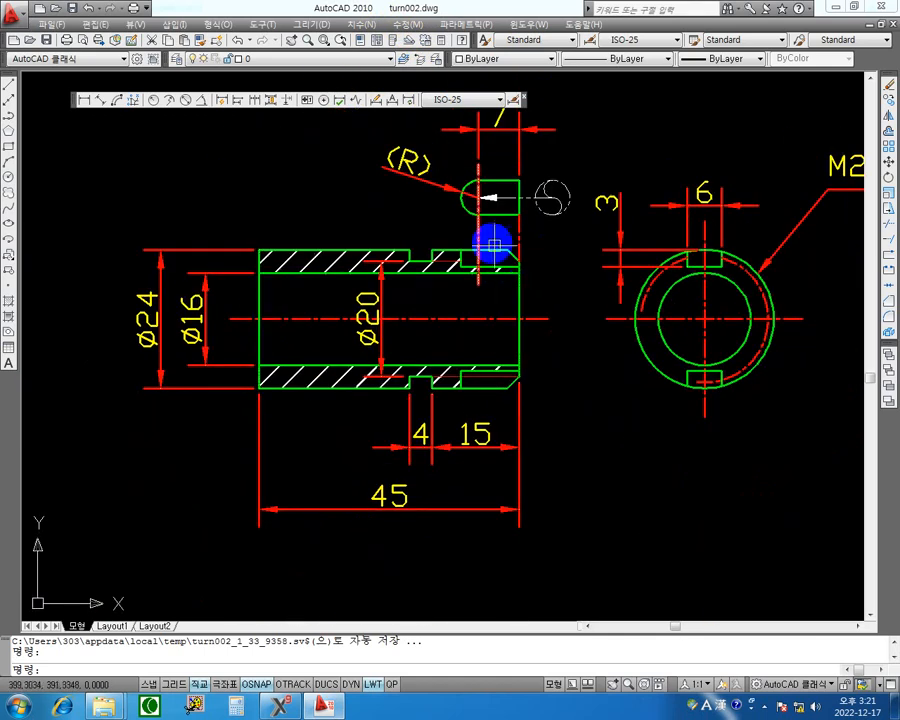
mouse_move(786, 296)
middle_down()
mouse_move(774, 321)
mouse_move(693, 335)
mouse_move(727, 309)
mouse_move(710, 310)
middle_up()
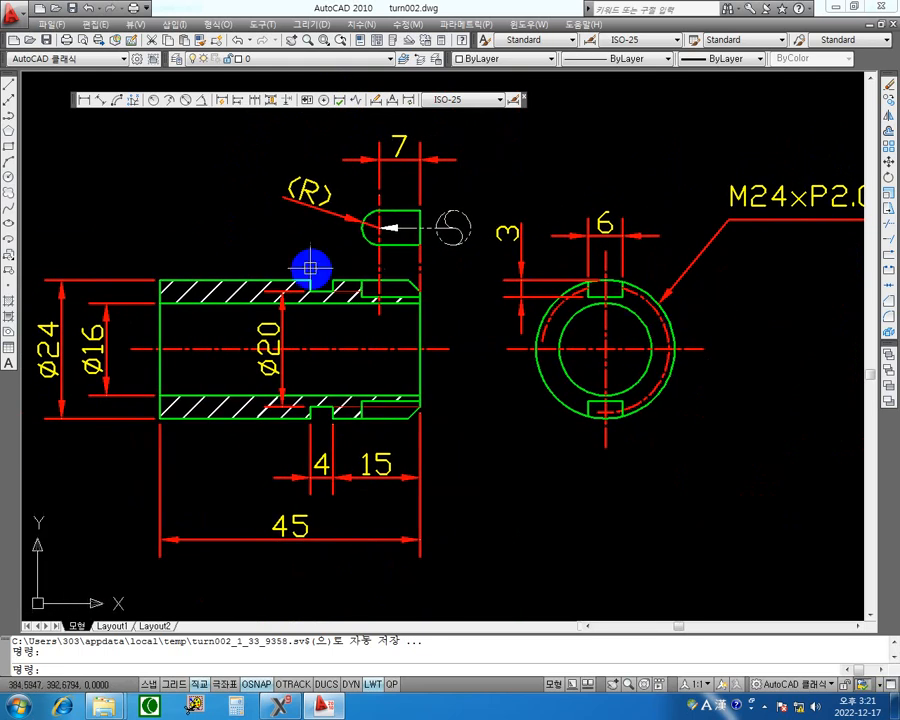
middle_drag(734, 220, 755, 200)
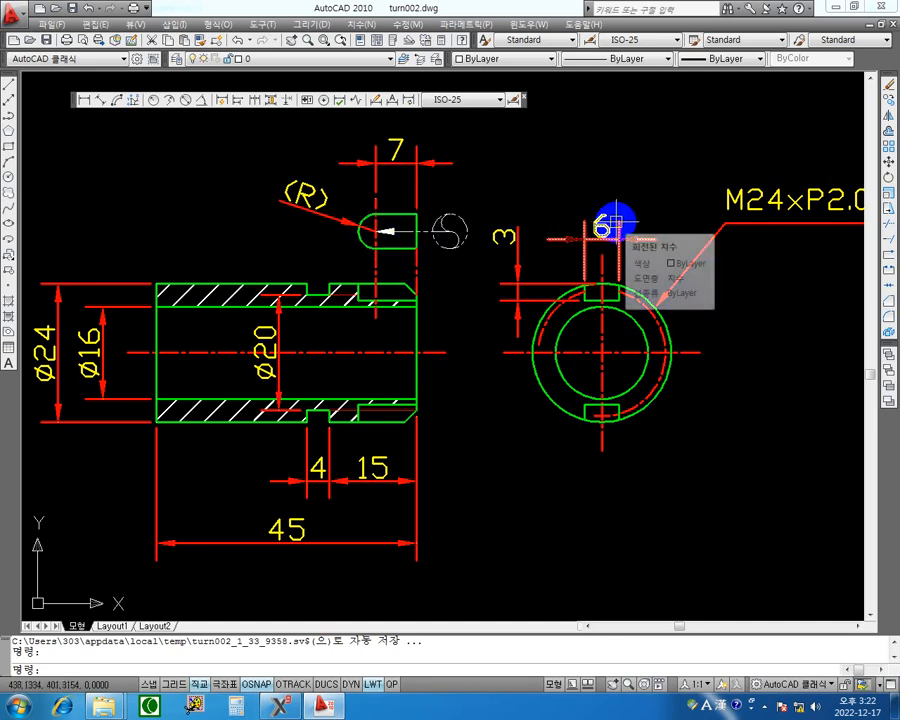
scroll(385, 226, up, 5)
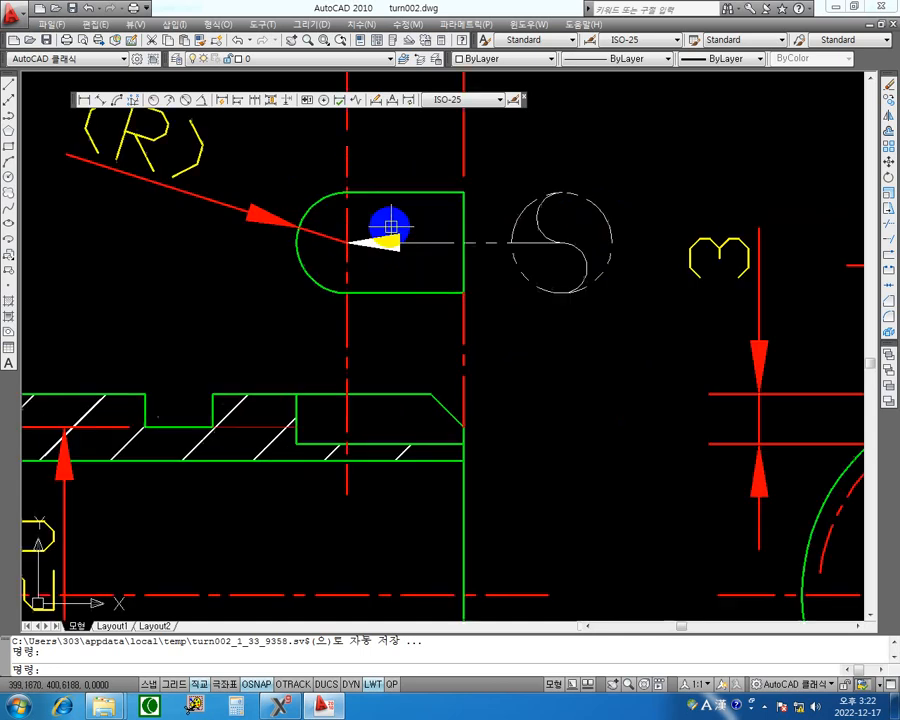
scroll(540, 222, up, 1)
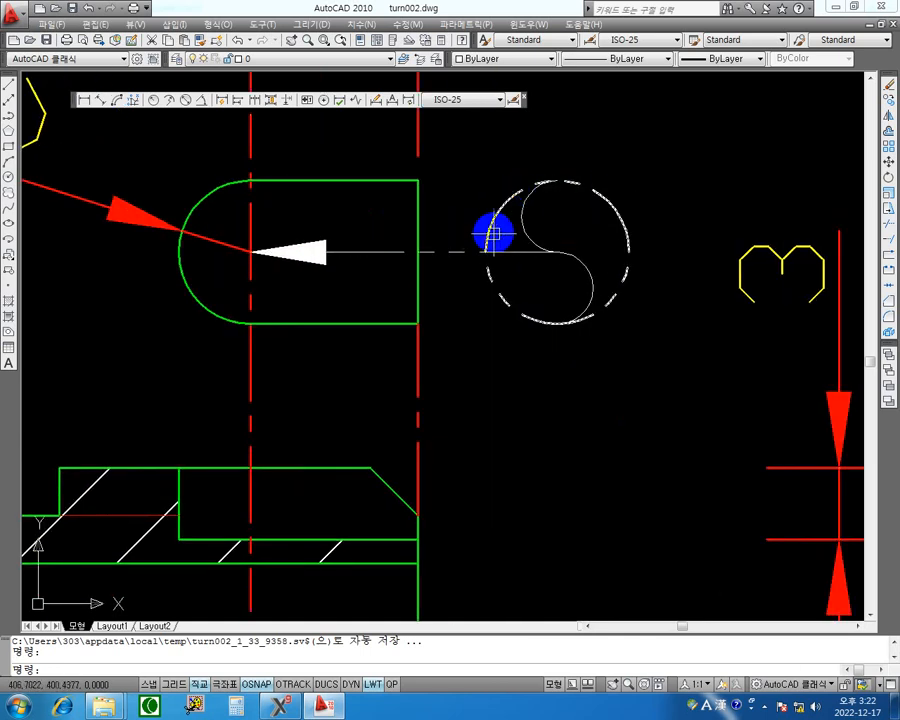
scroll(555, 231, down, 5)
scroll(563, 233, up, 3)
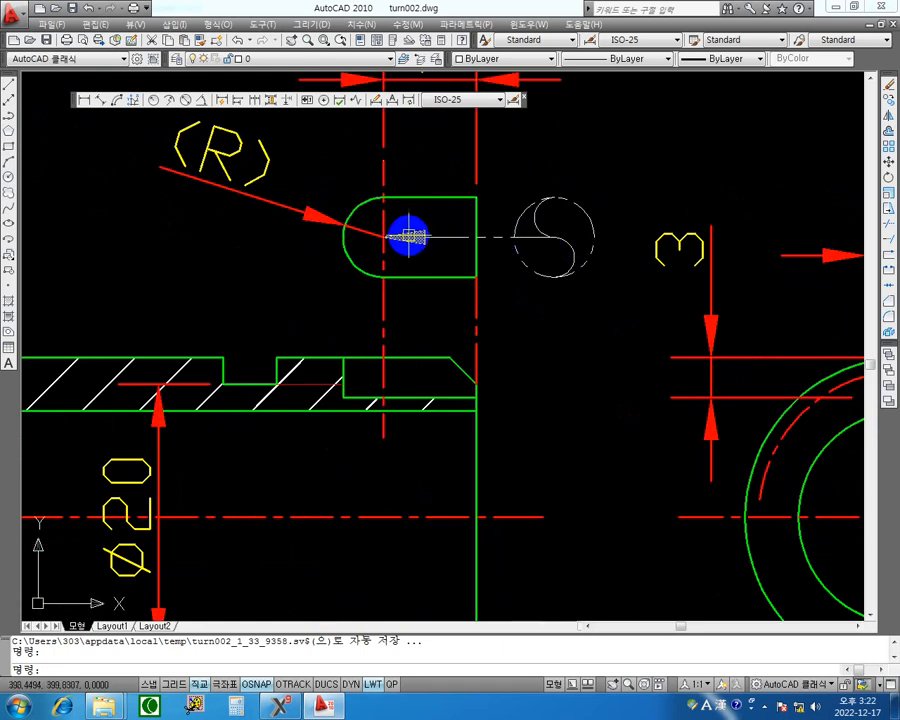
middle_drag(502, 259, 435, 258)
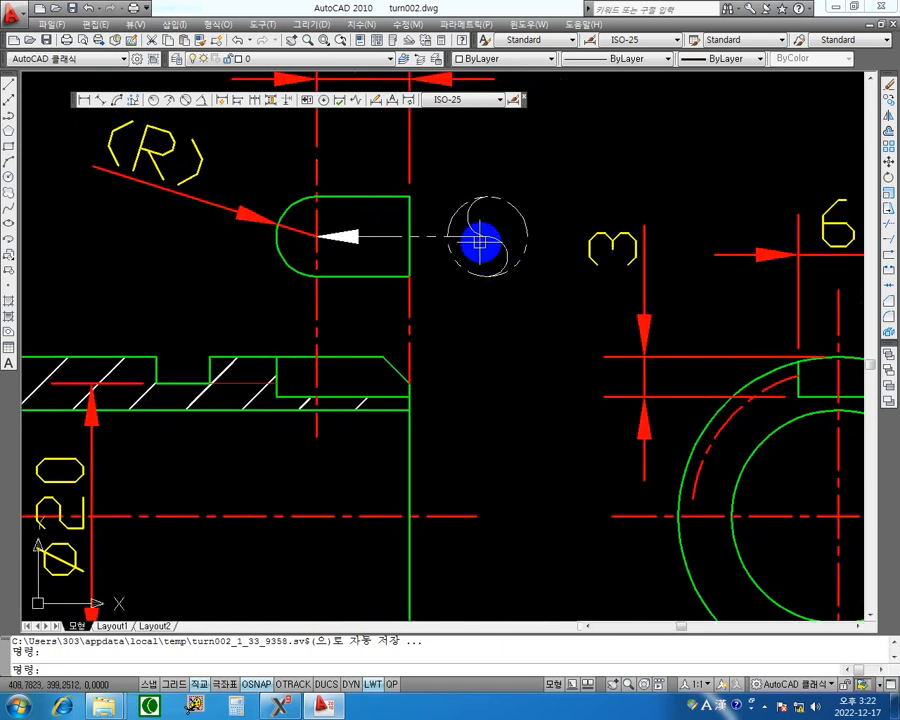
scroll(470, 256, down, 3)
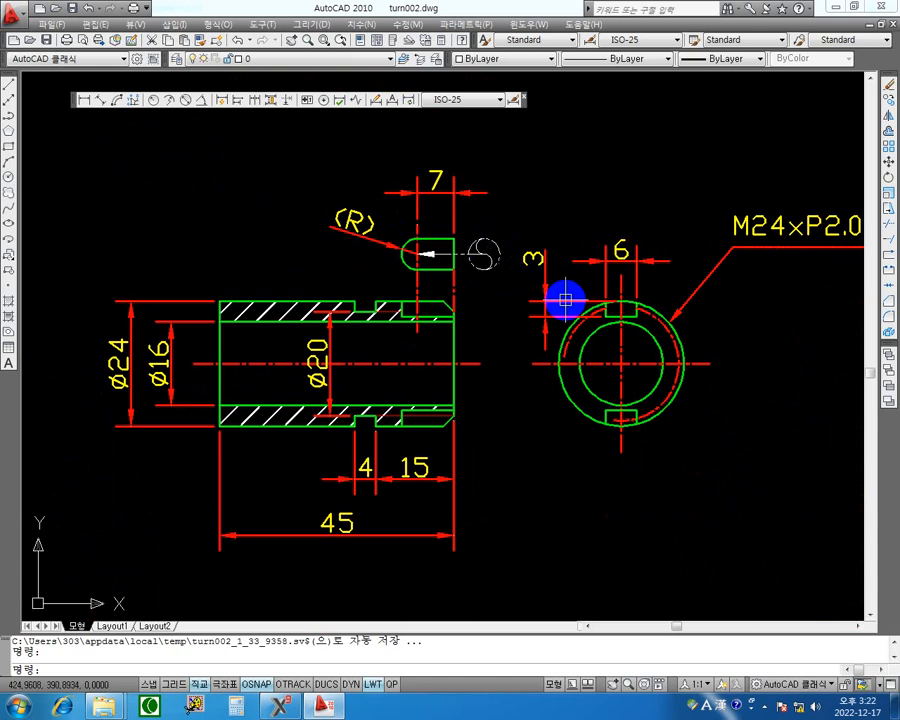
scroll(562, 296, up, 4)
middle_drag(606, 308, 641, 278)
middle_drag(393, 238, 428, 283)
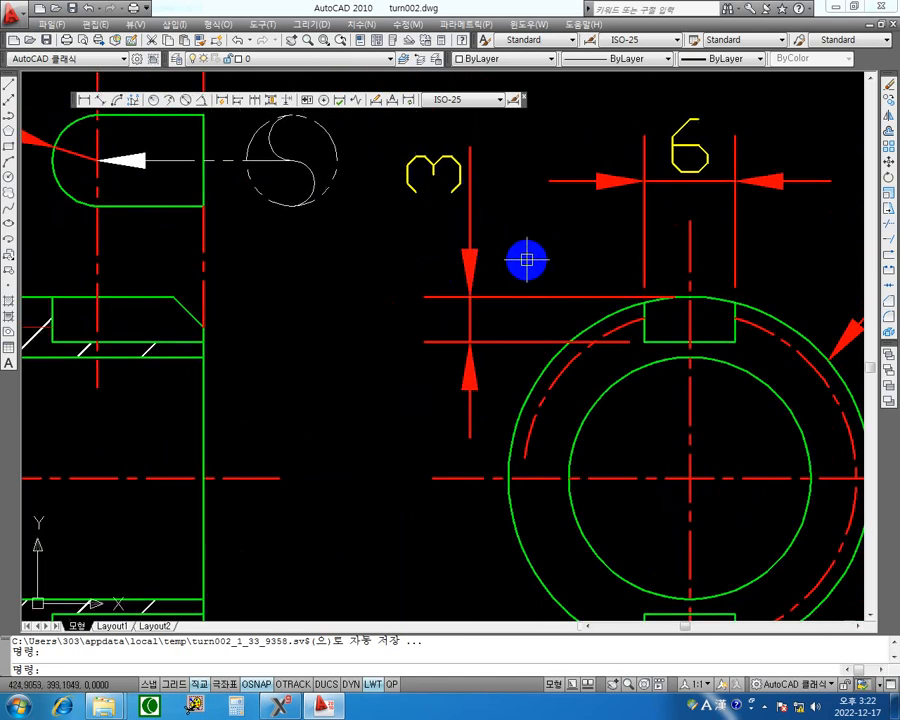
scroll(527, 262, down, 4)
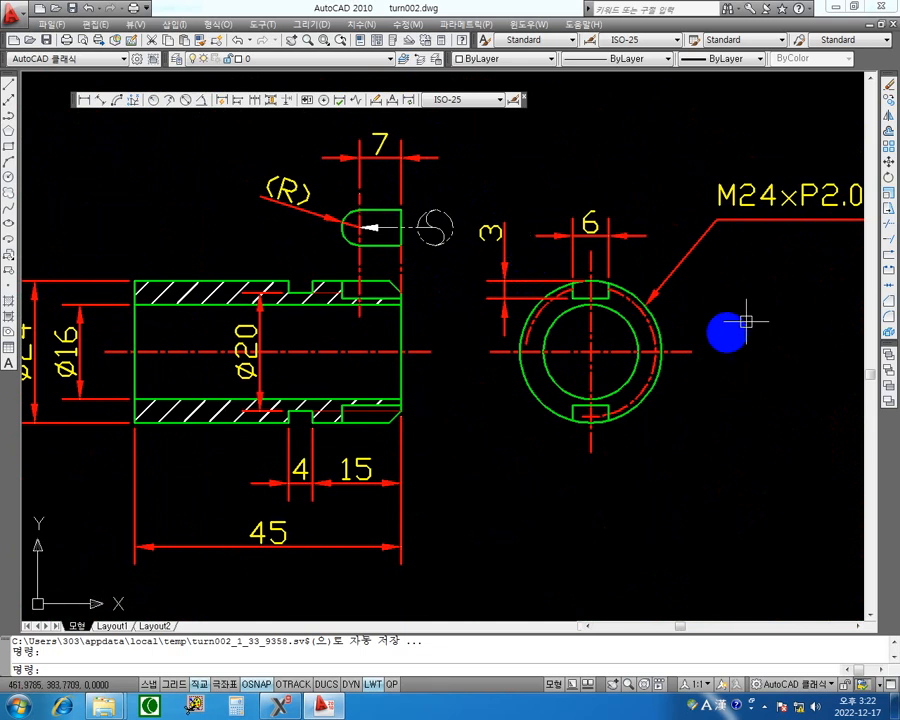
mouse_move(743, 314)
middle_down()
mouse_move(742, 287)
mouse_move(711, 346)
middle_up()
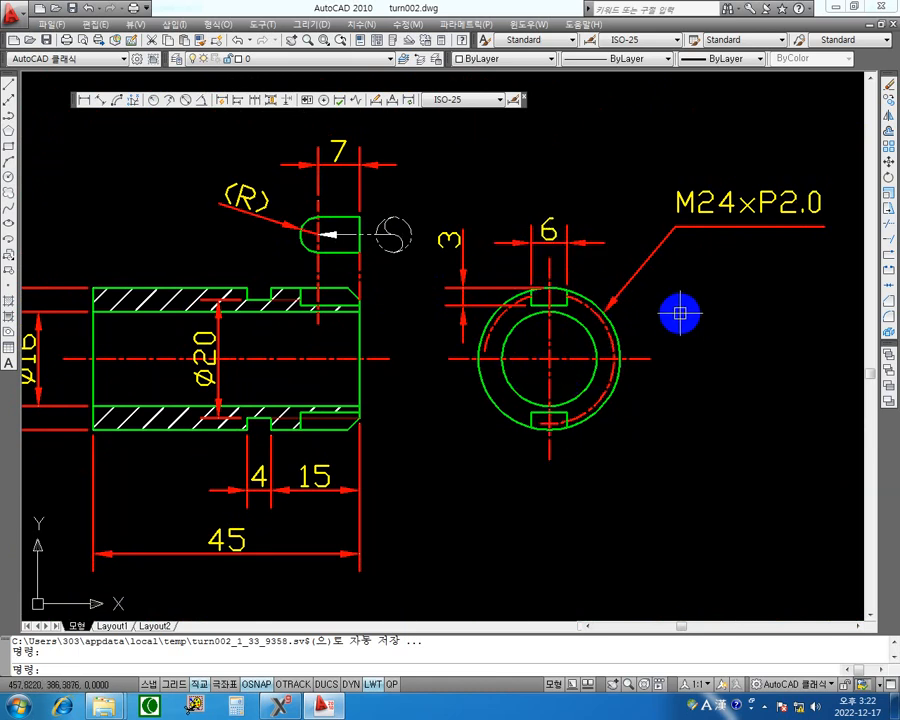
scroll(685, 319, down, 2)
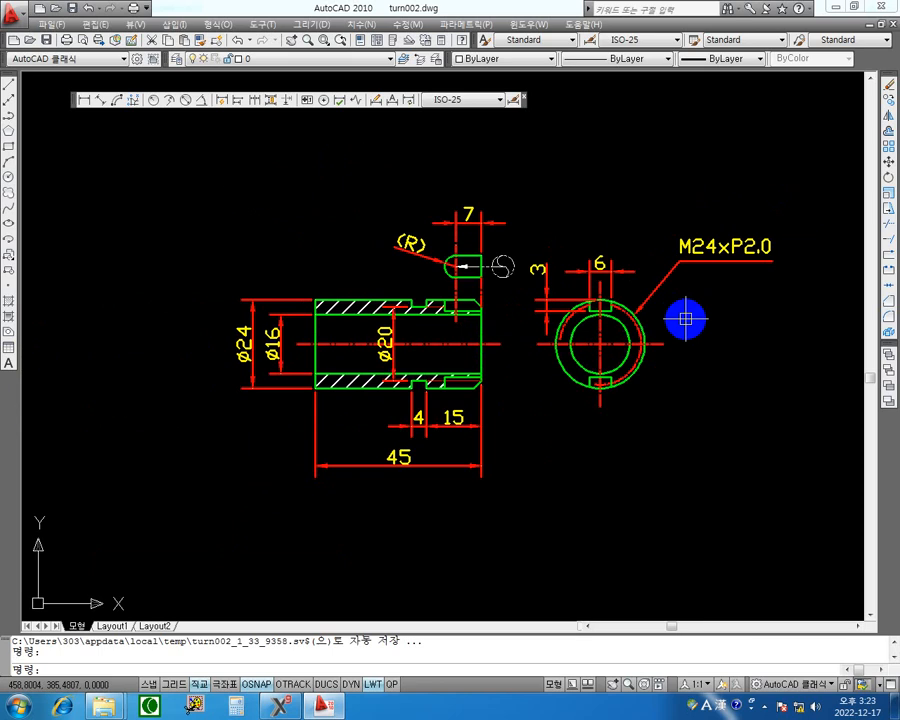
middle_drag(685, 319, 642, 316)
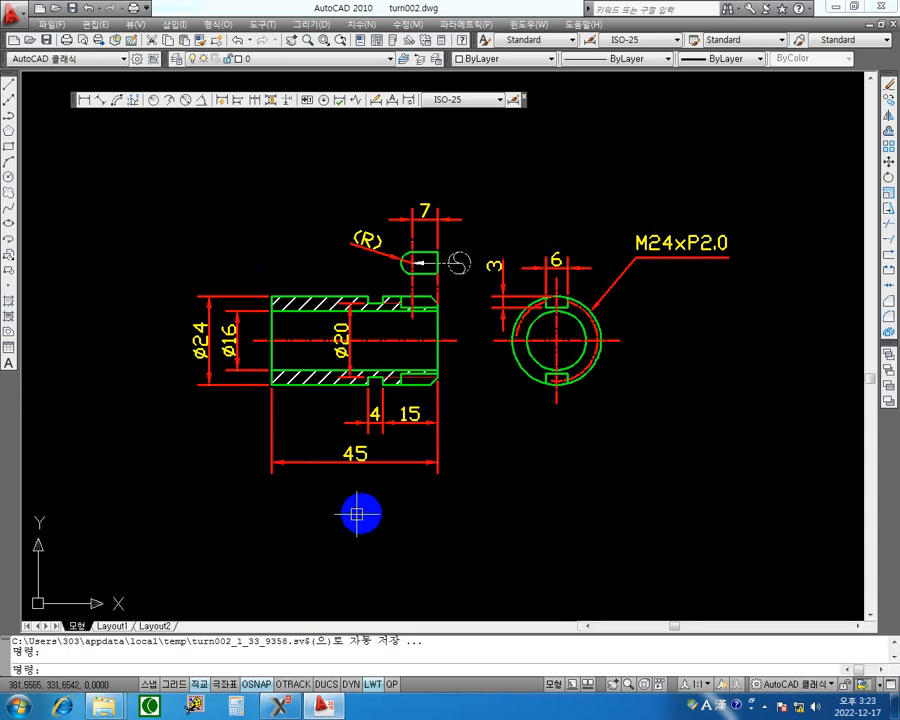
Step: Switch to Mastercam and open turn002.dwg from the F:\oun\cnc folder without importing a layout
click(277, 707)
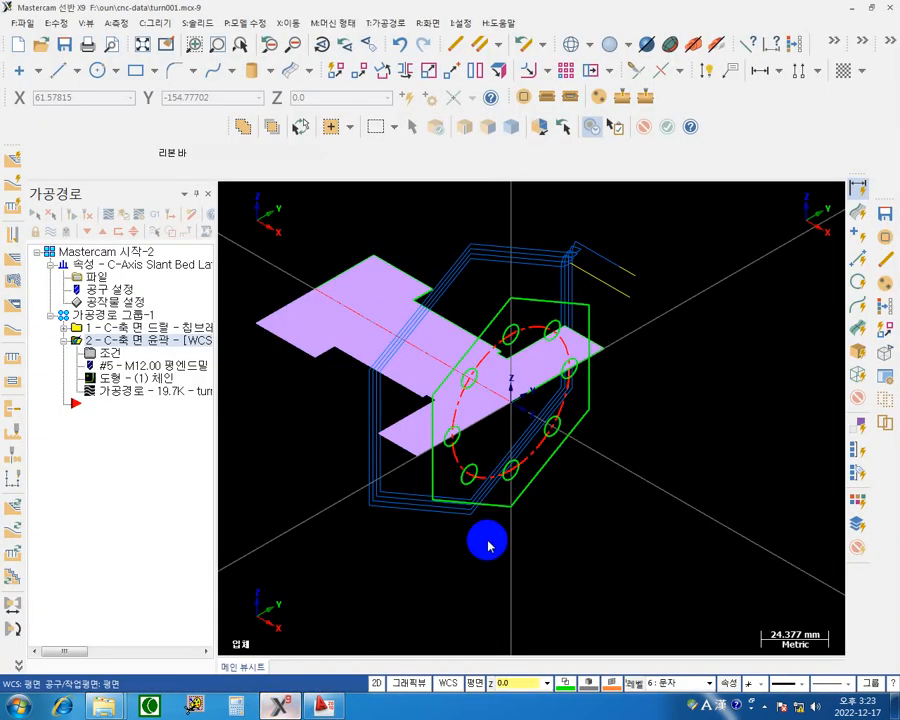
click(40, 47)
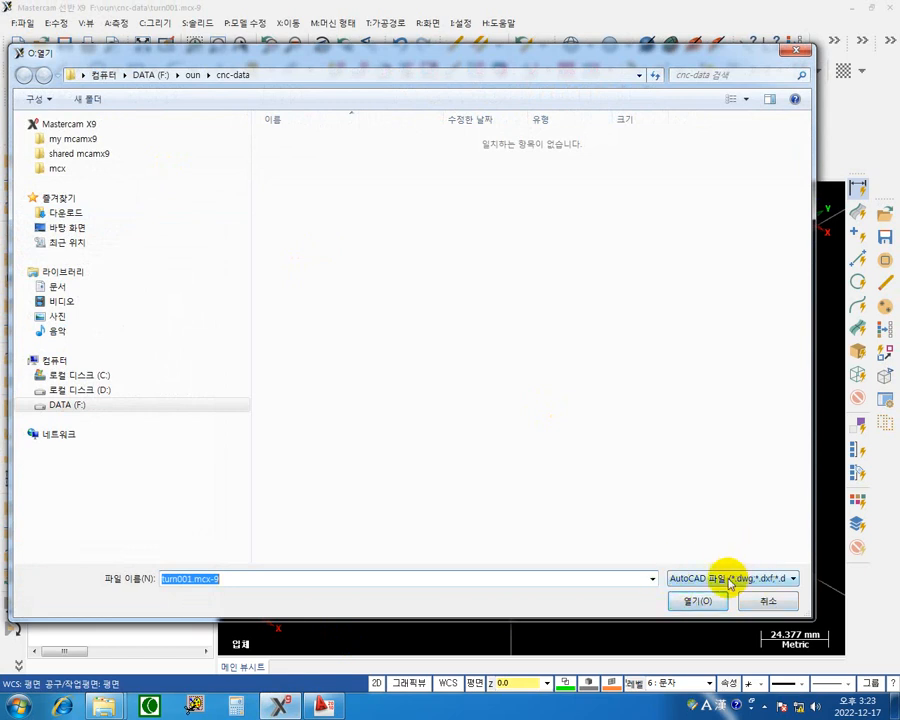
click(147, 76)
double_click(288, 149)
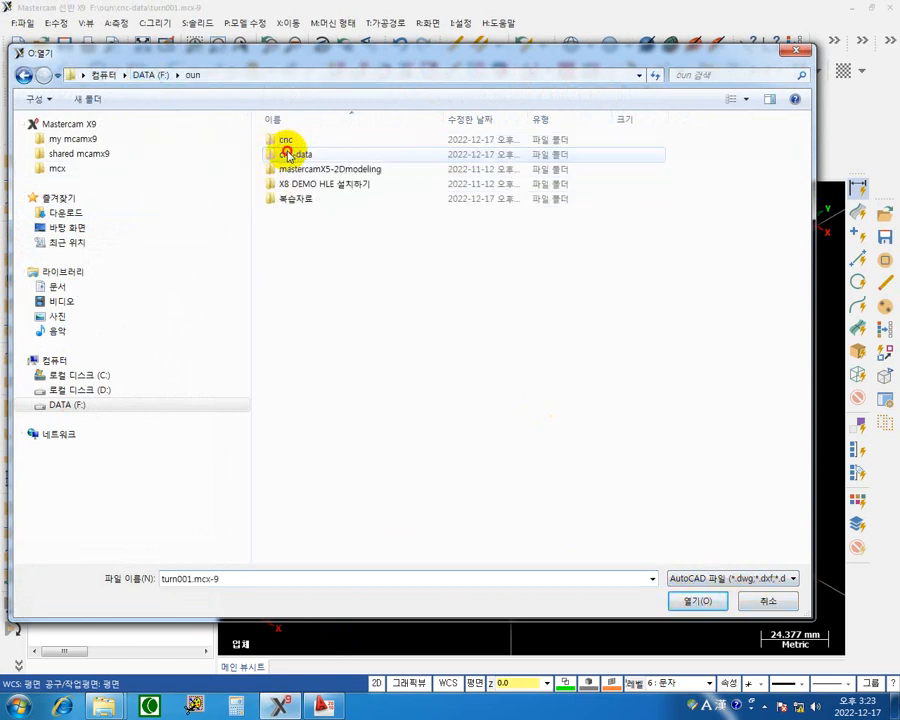
double_click(289, 139)
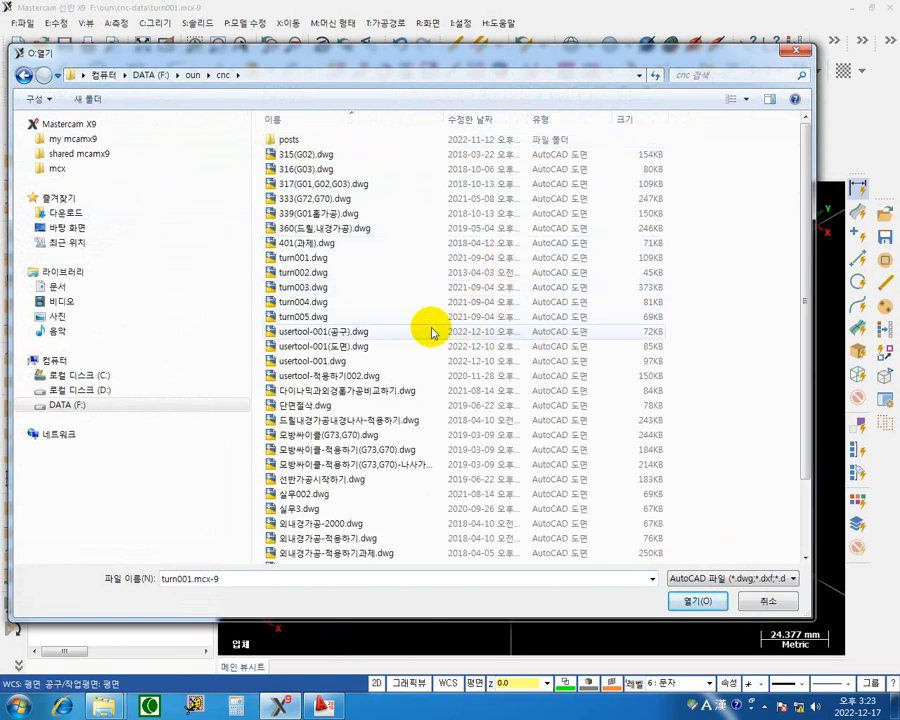
click(320, 272)
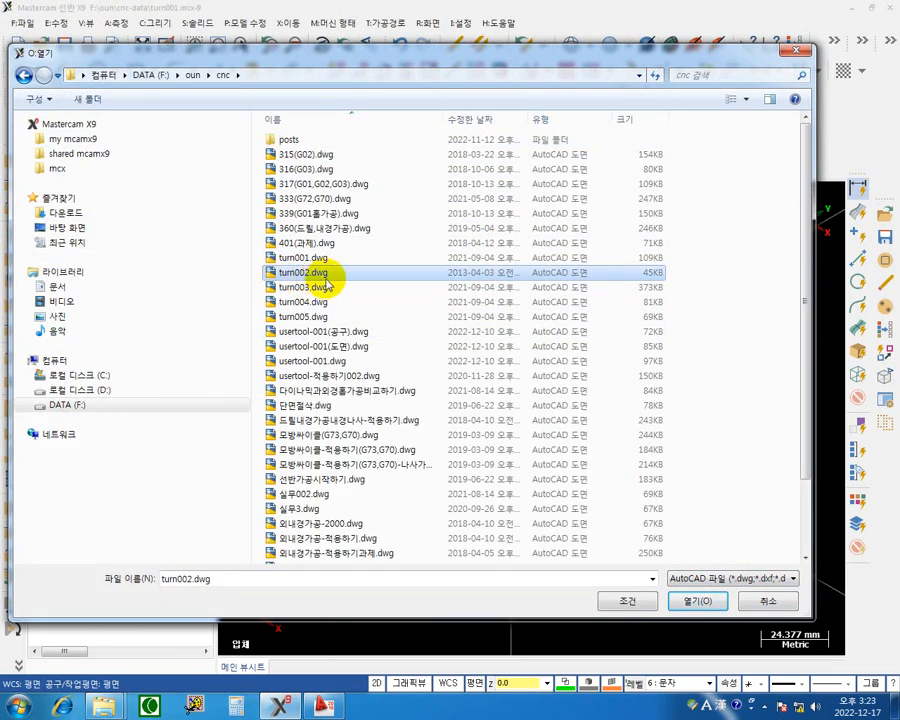
click(703, 607)
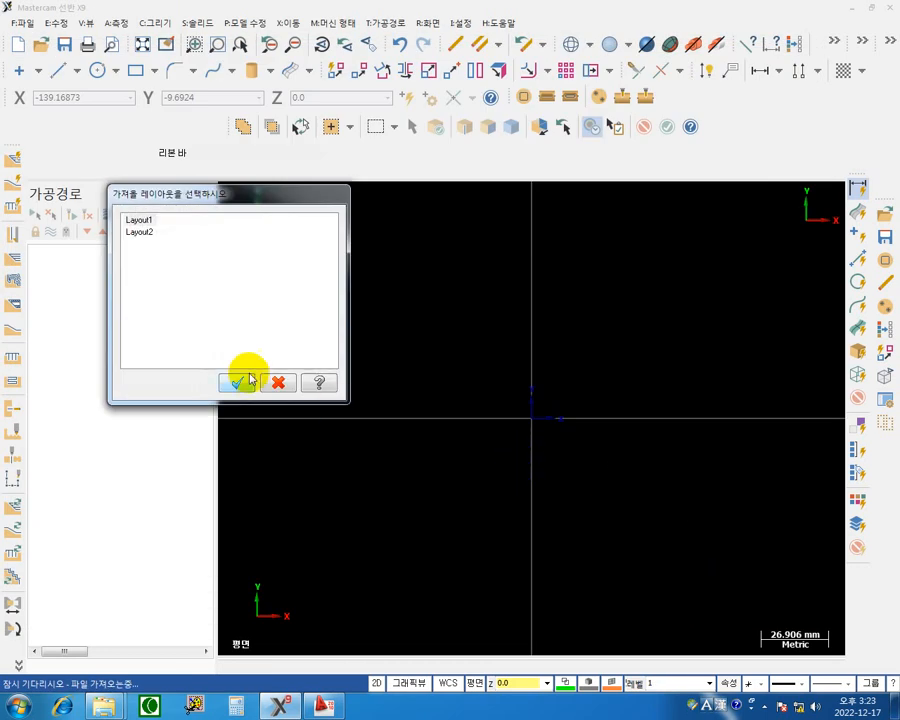
click(278, 386)
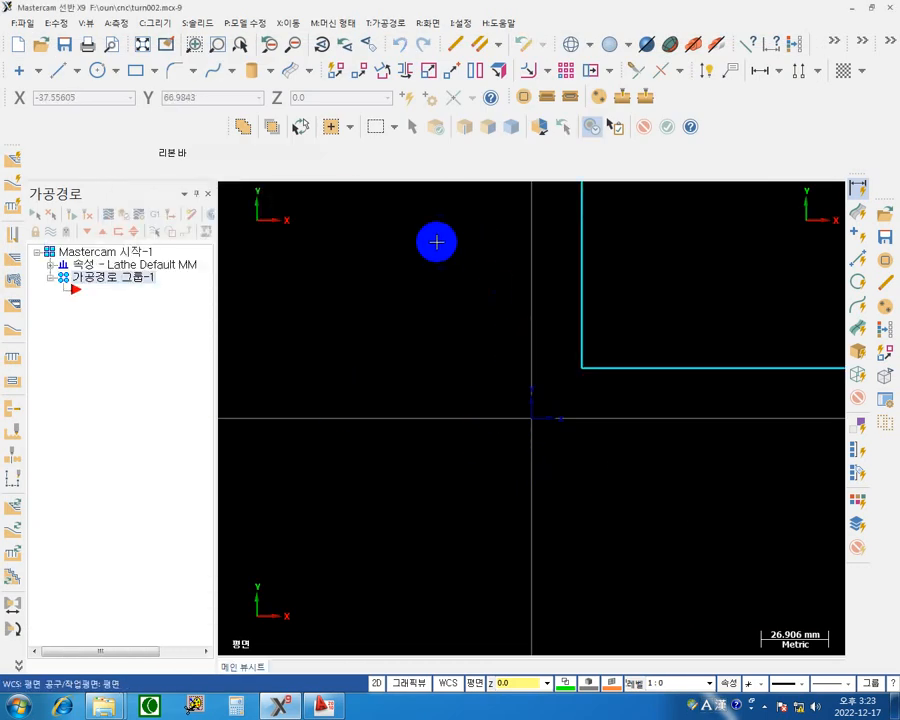
Step: Delete the drawing border and title block outside the part views, together with all the dimensions and drafting notes
click(141, 47)
scroll(421, 487, up, 1)
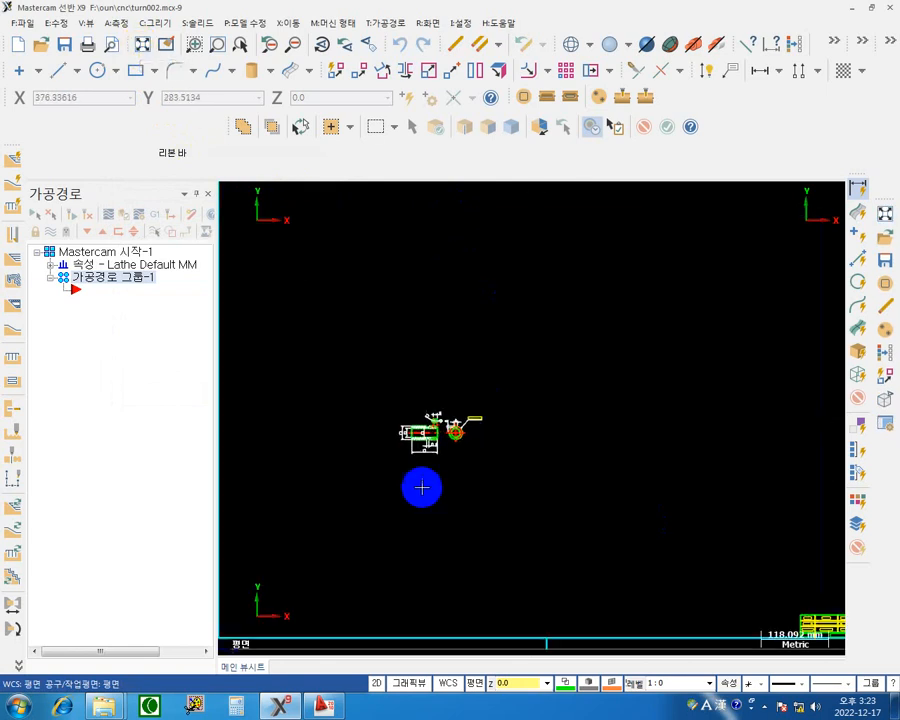
scroll(421, 487, up, 4)
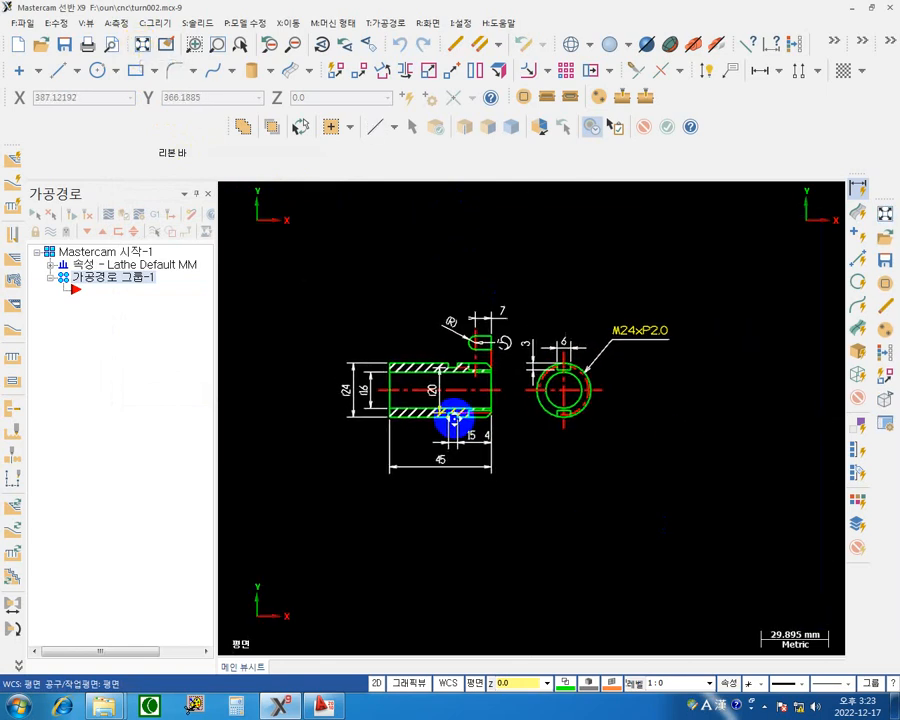
scroll(455, 418, down, 5)
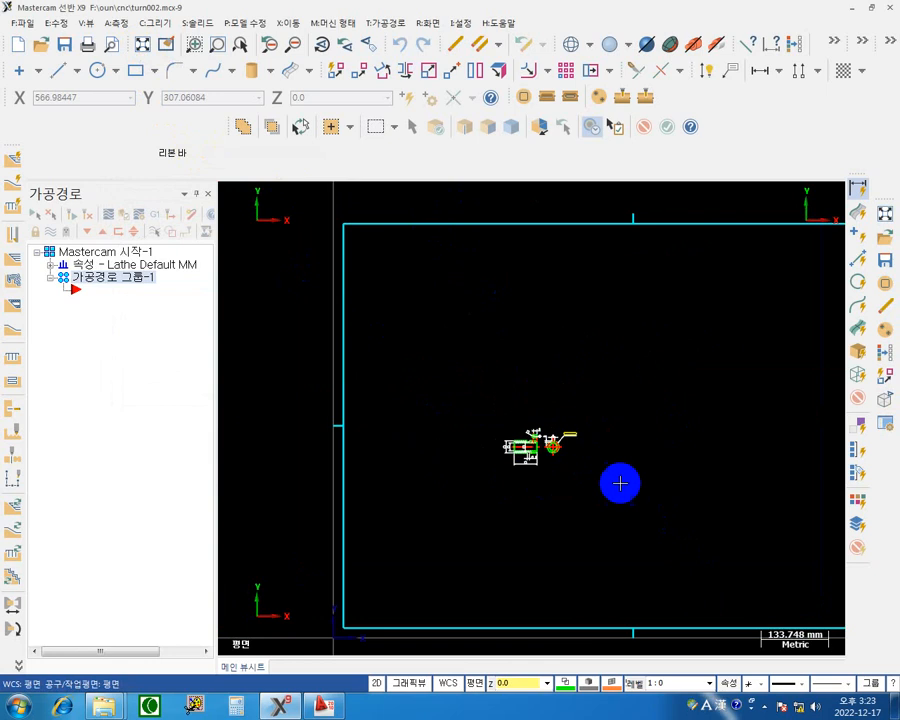
scroll(612, 486, up, 1)
mouse_move(605, 488)
middle_down()
mouse_move(408, 472)
mouse_move(537, 444)
middle_up()
scroll(446, 438, up, 6)
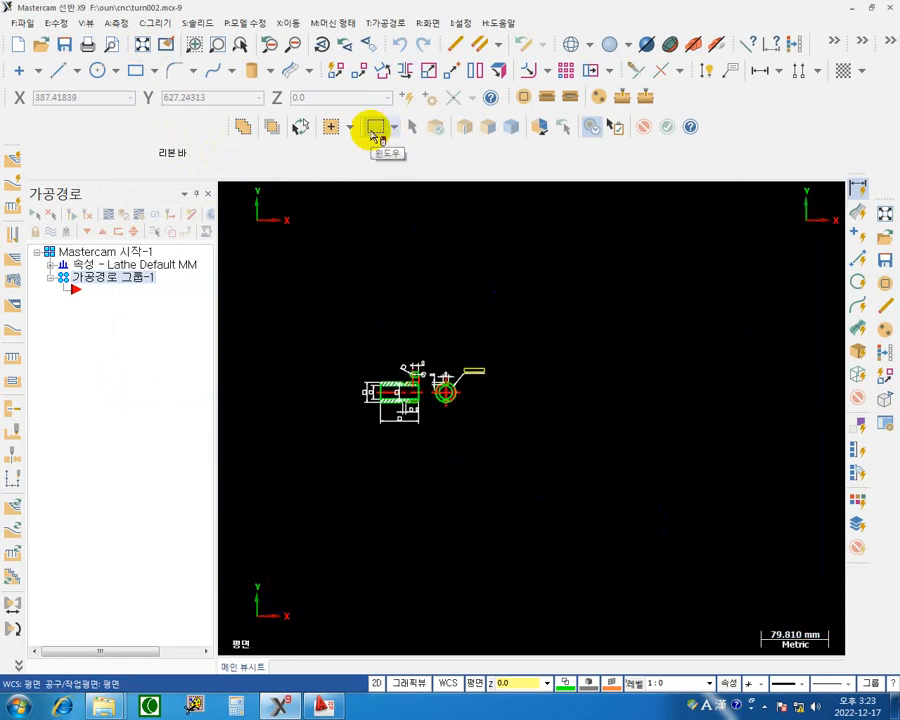
click(350, 127)
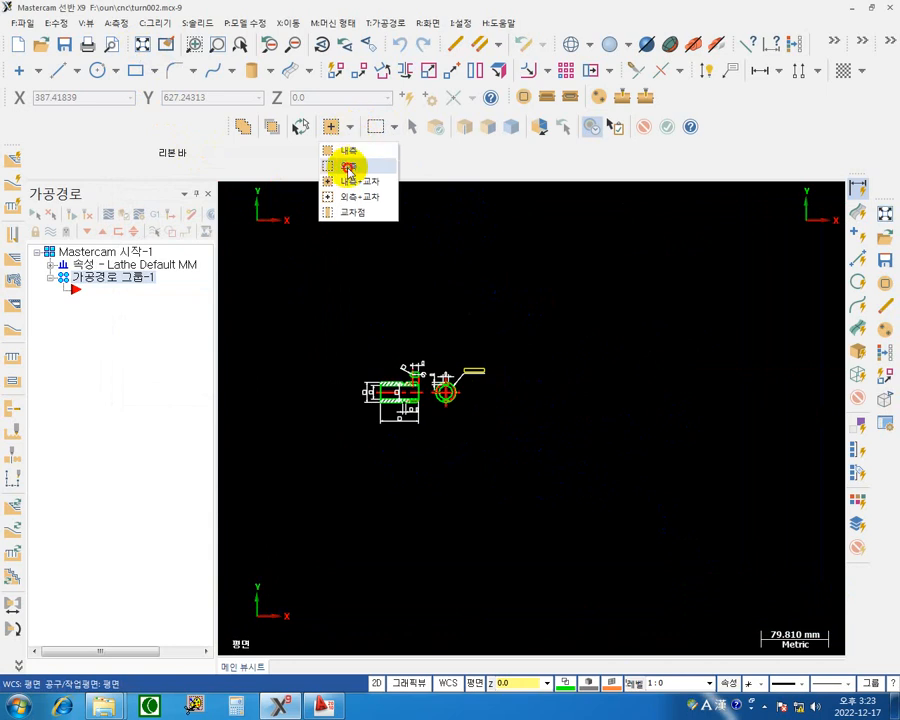
click(350, 167)
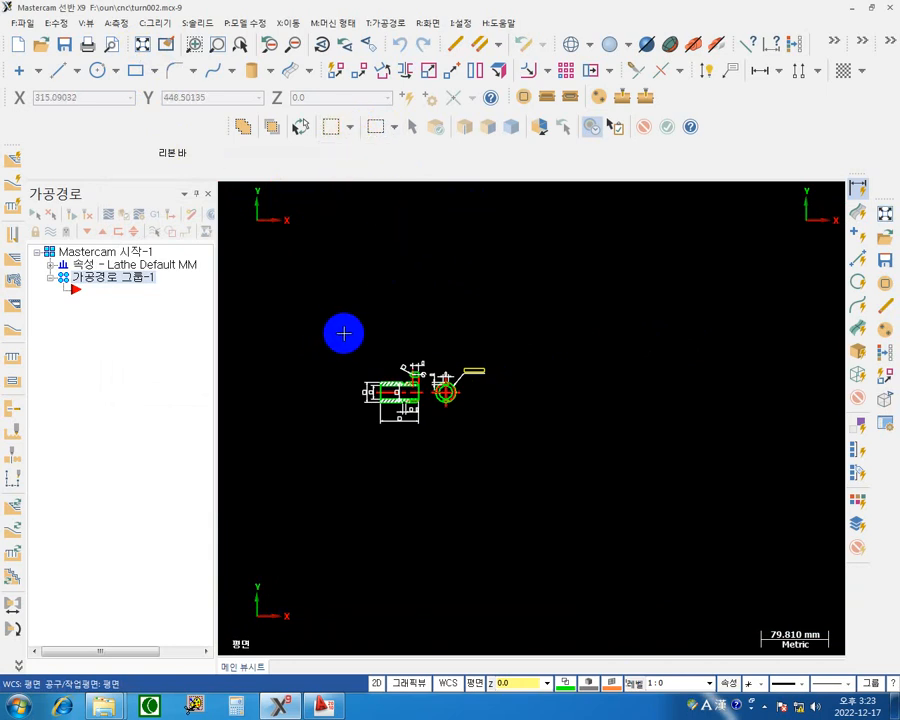
drag(344, 333, 497, 440)
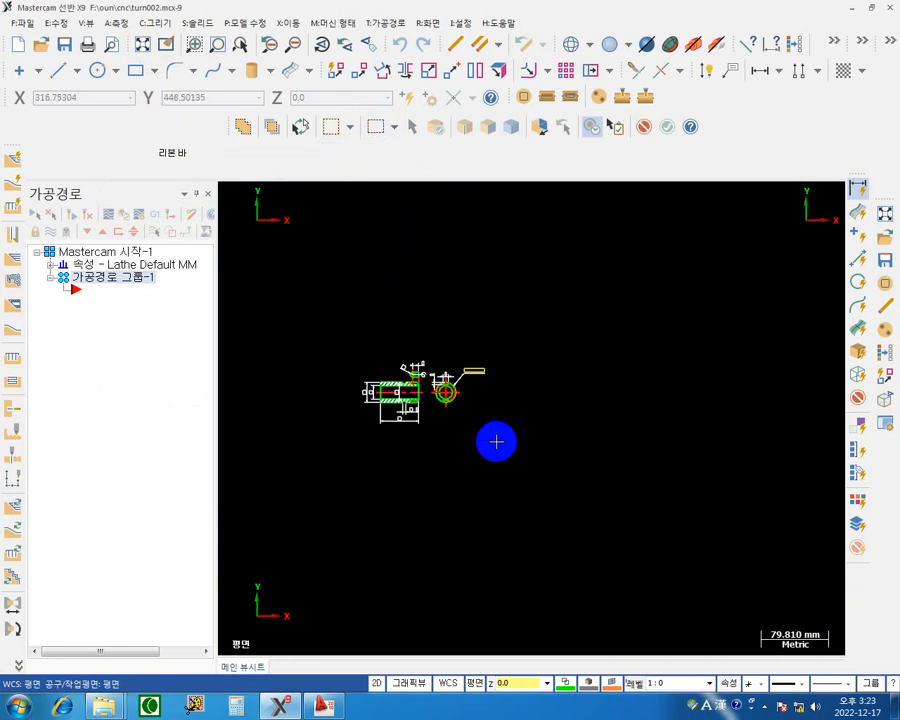
scroll(515, 447, down, 4)
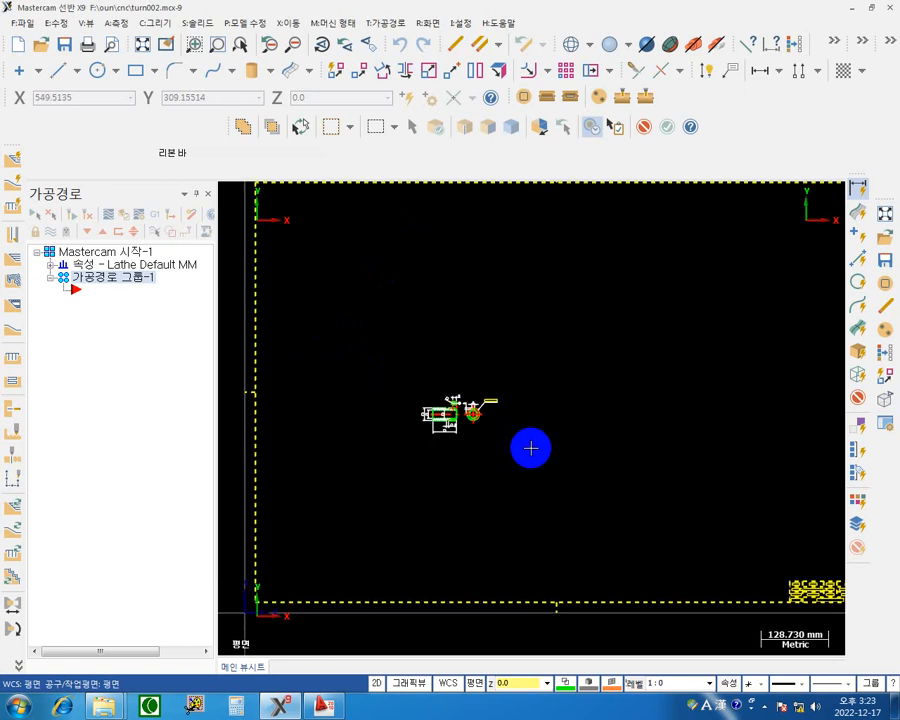
scroll(505, 451, up, 1)
scroll(507, 449, up, 4)
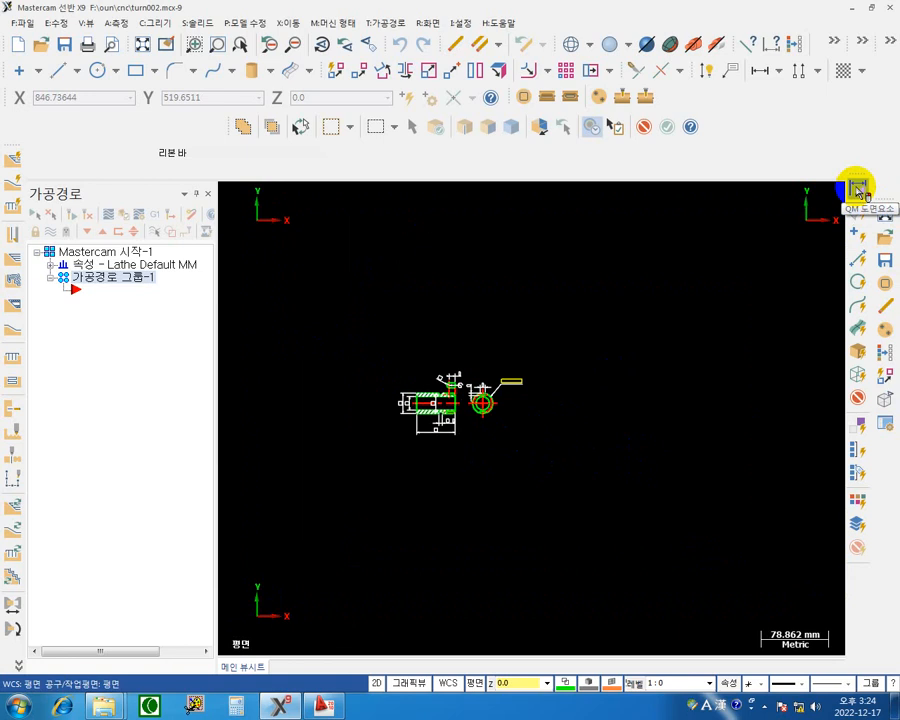
click(857, 189)
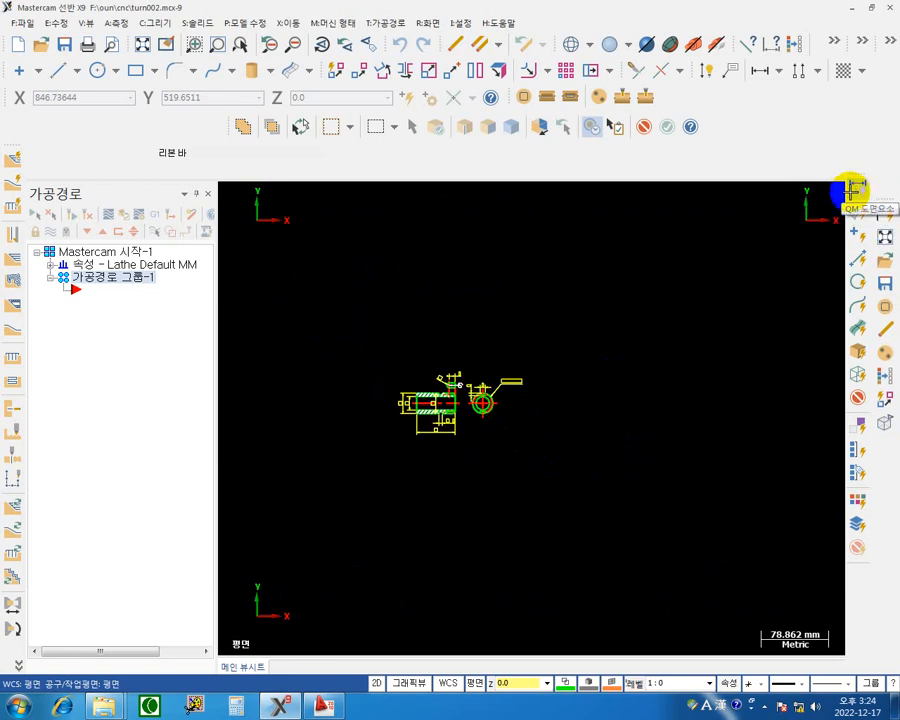
click(457, 45)
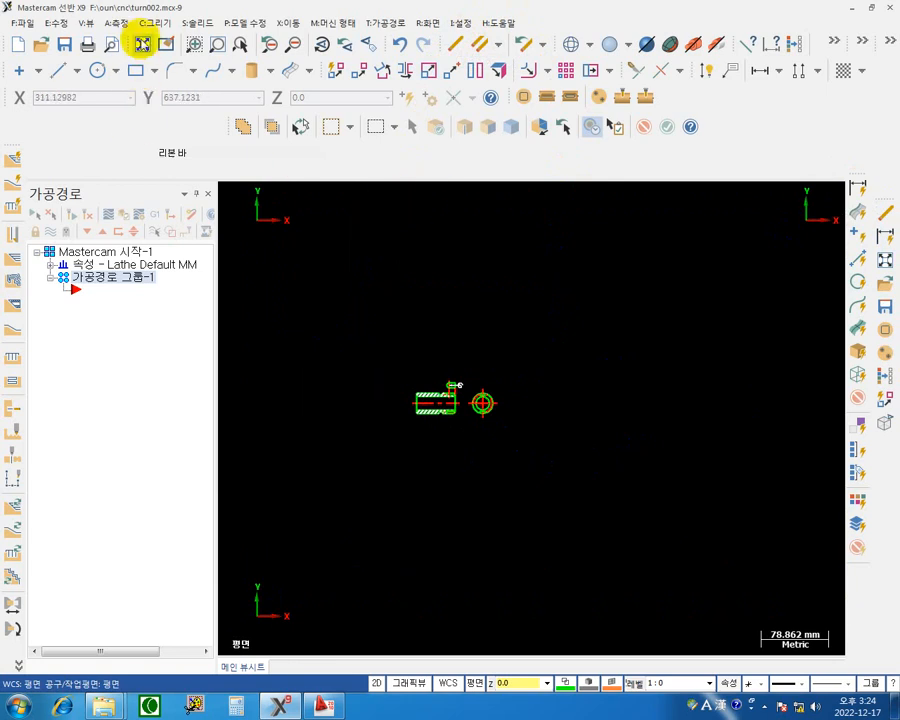
Step: Move all the geometry to the origin from the centreline point on the sleeve's right end face and clear the result colours
click(143, 45)
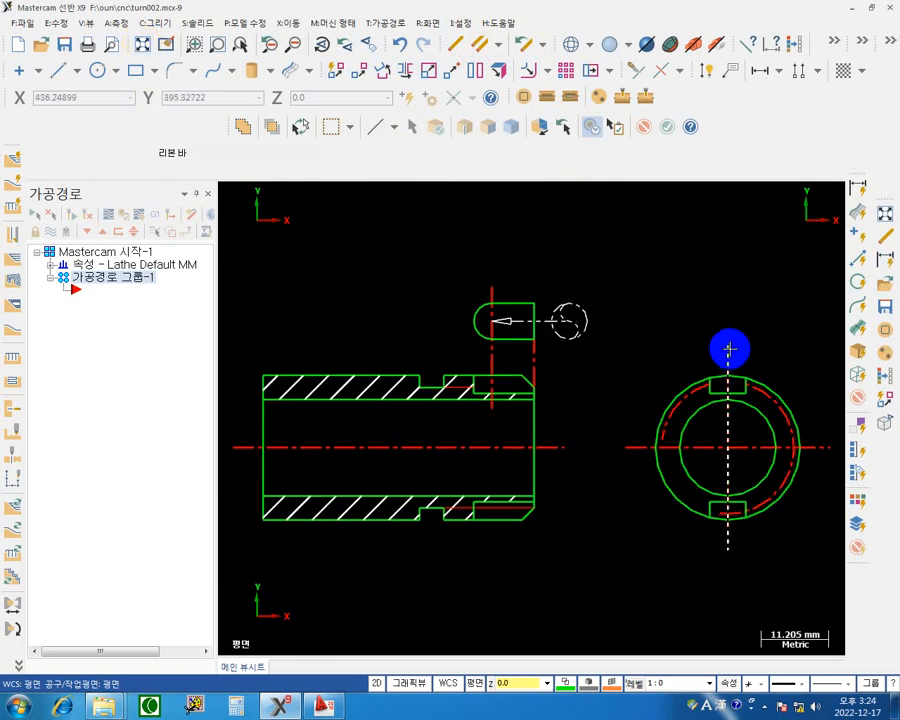
middle_drag(743, 267, 763, 295)
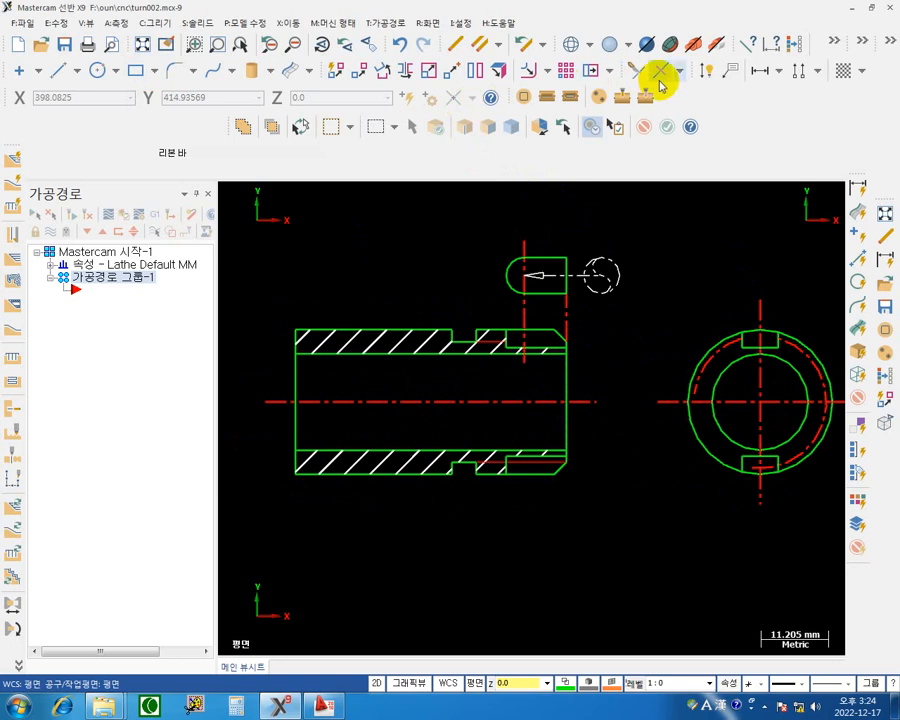
click(452, 75)
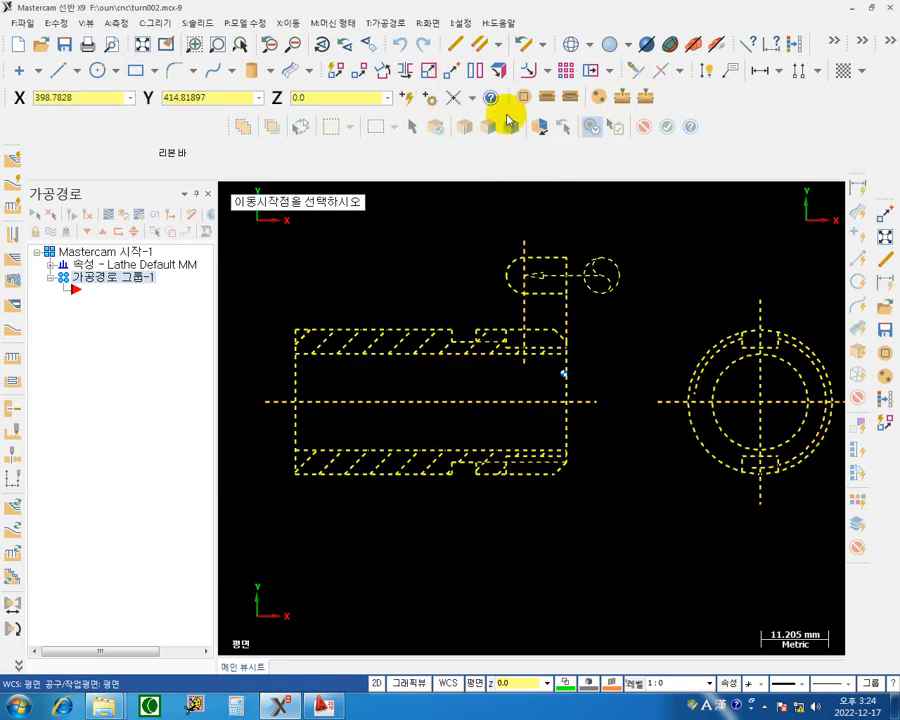
click(568, 402)
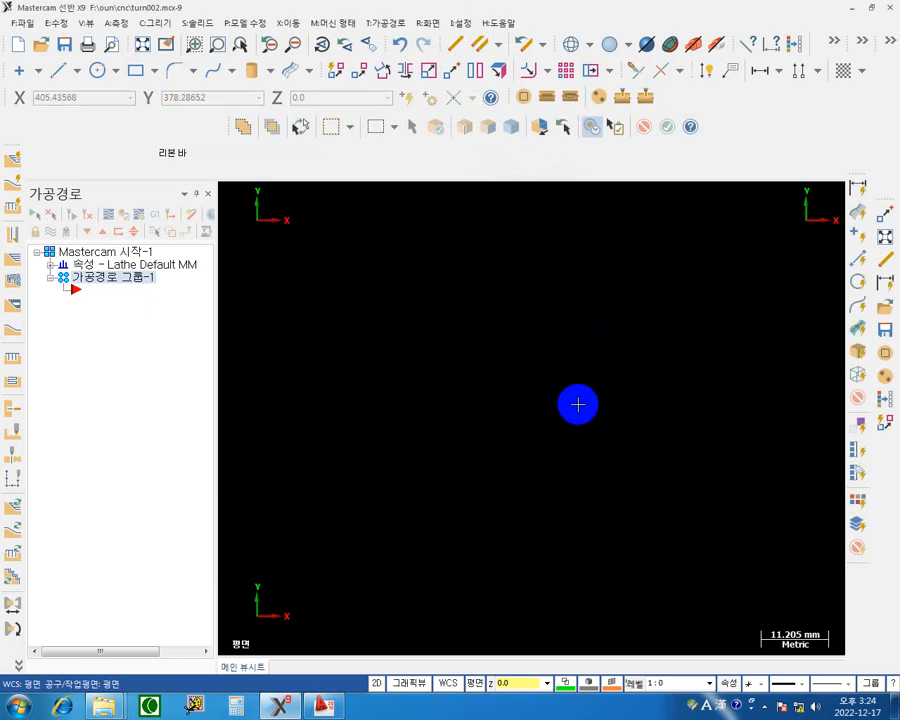
click(143, 47)
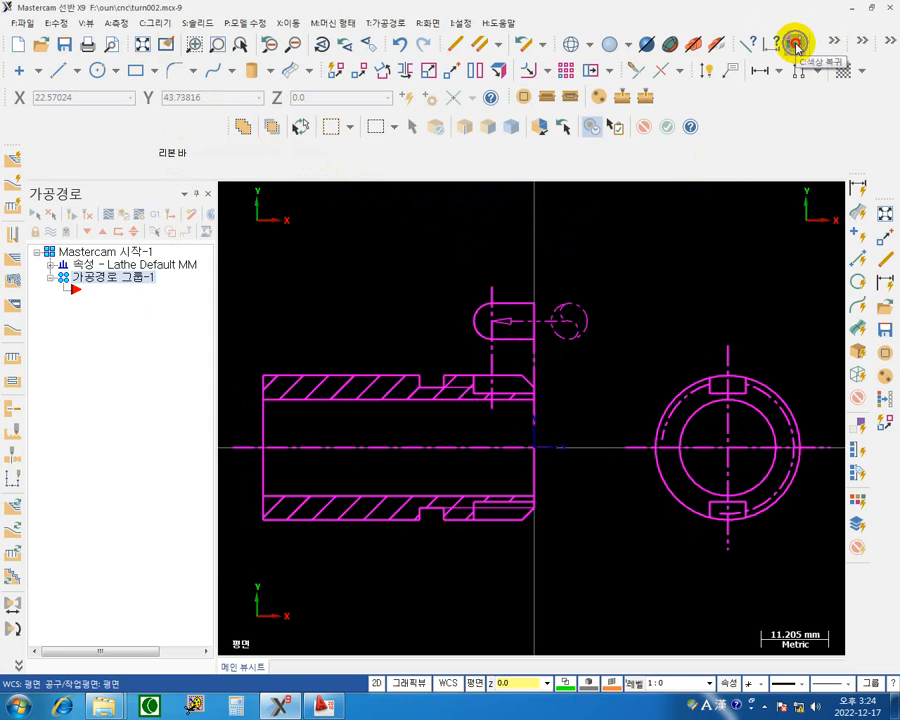
click(795, 45)
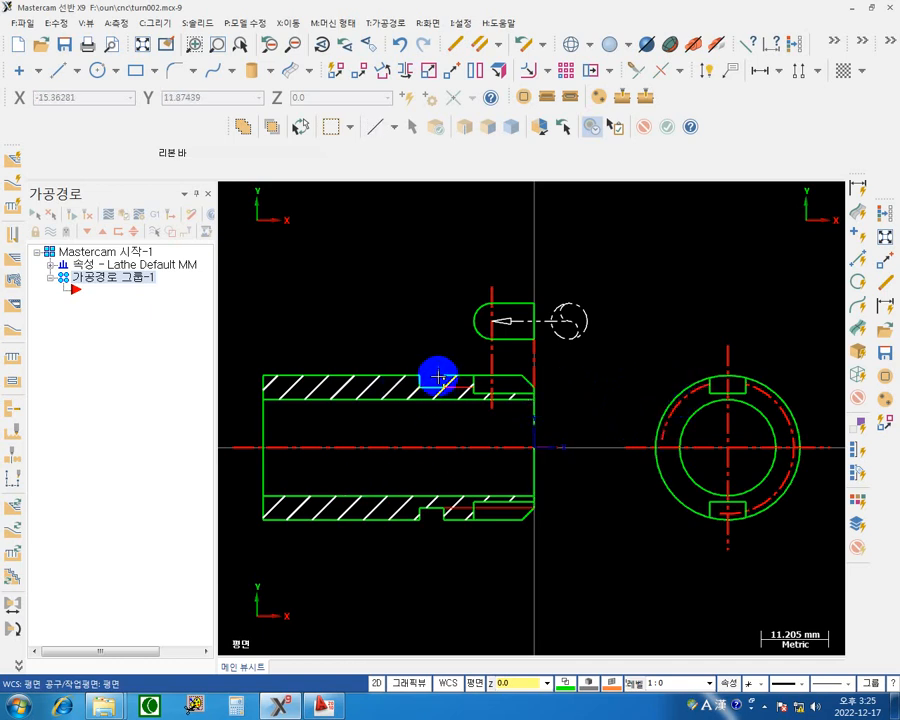
Step: Add the LATHE C-AXIS SLANT BED MM machine definition and delete the original Lathe Default MM machine group
scroll(582, 342, up, 2)
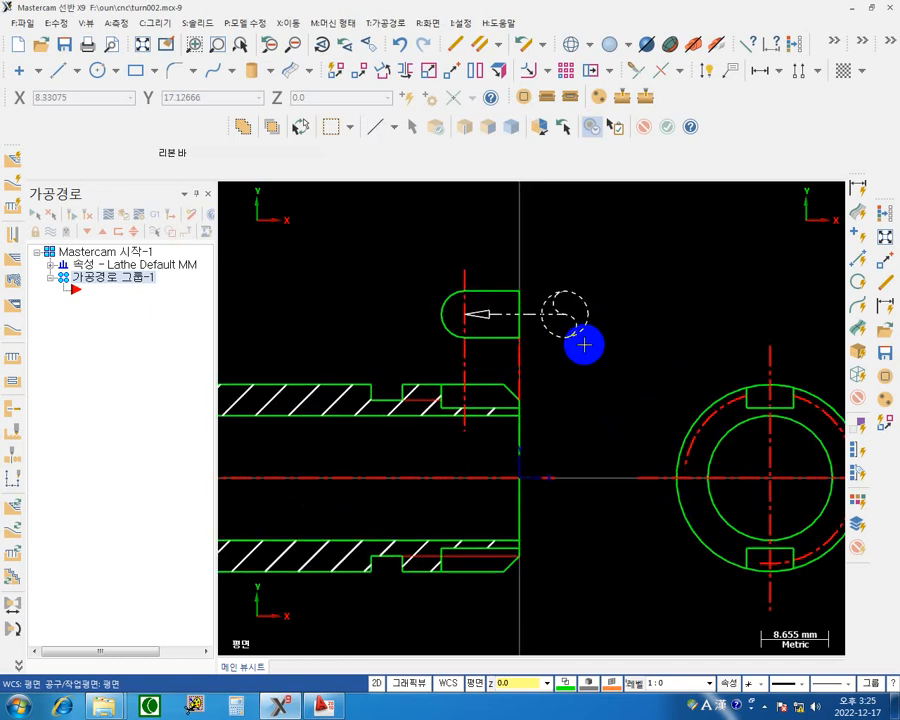
scroll(654, 337, up, 1)
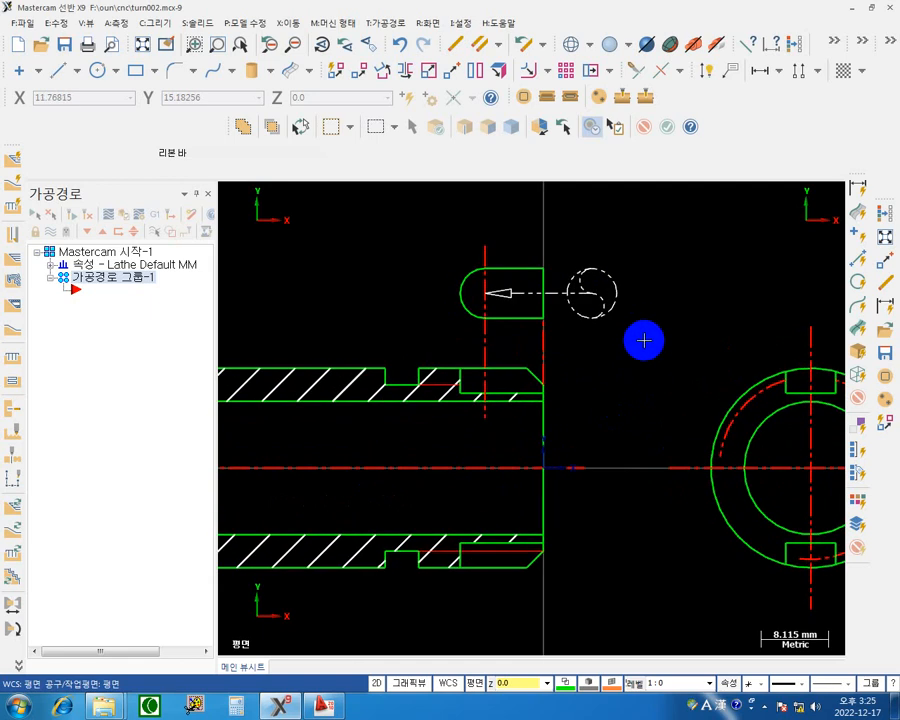
mouse_move(627, 315)
middle_down()
mouse_move(665, 305)
mouse_move(674, 317)
mouse_move(629, 303)
middle_up()
scroll(674, 317, down, 2)
scroll(674, 315, up, 1)
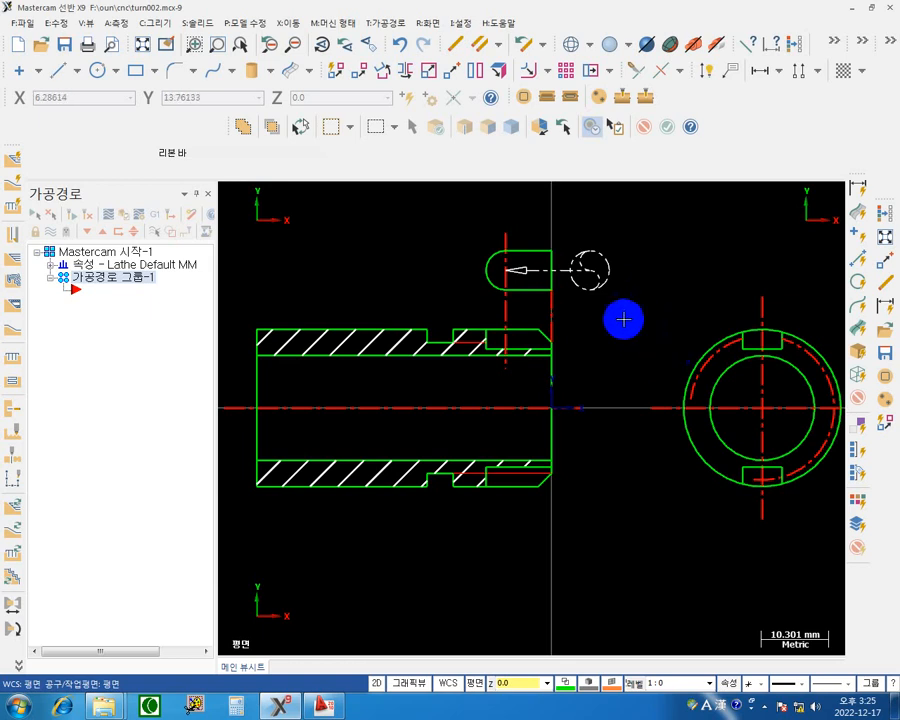
click(78, 282)
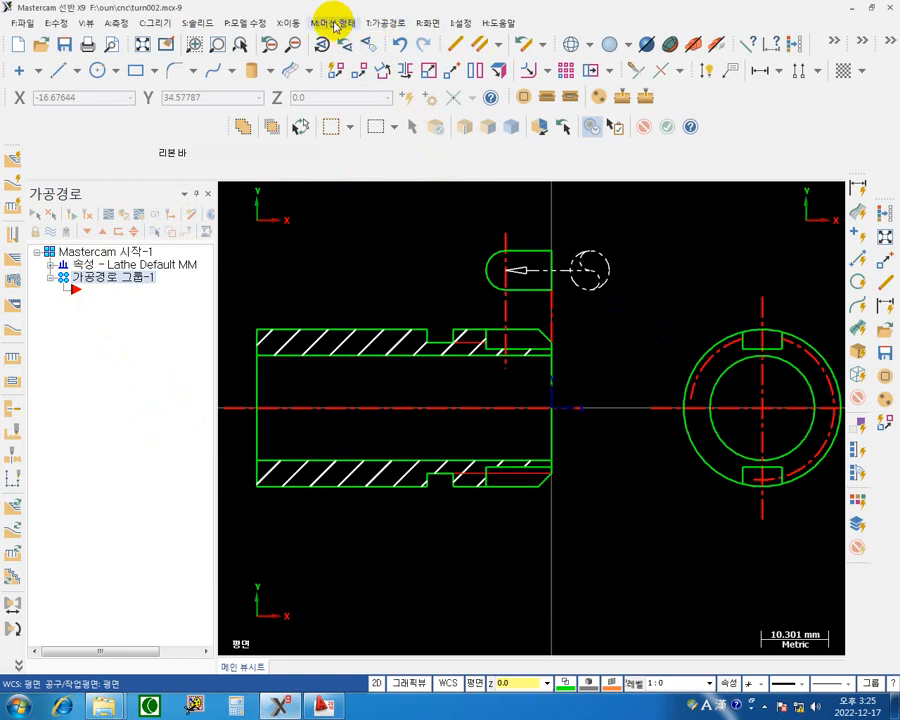
click(337, 24)
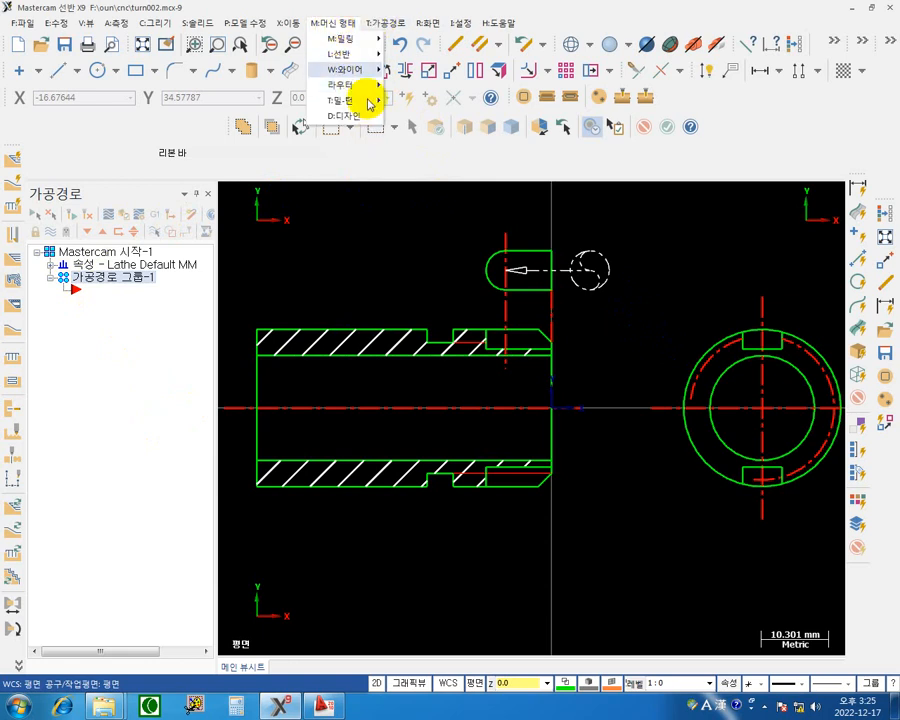
mouse_move(360, 62)
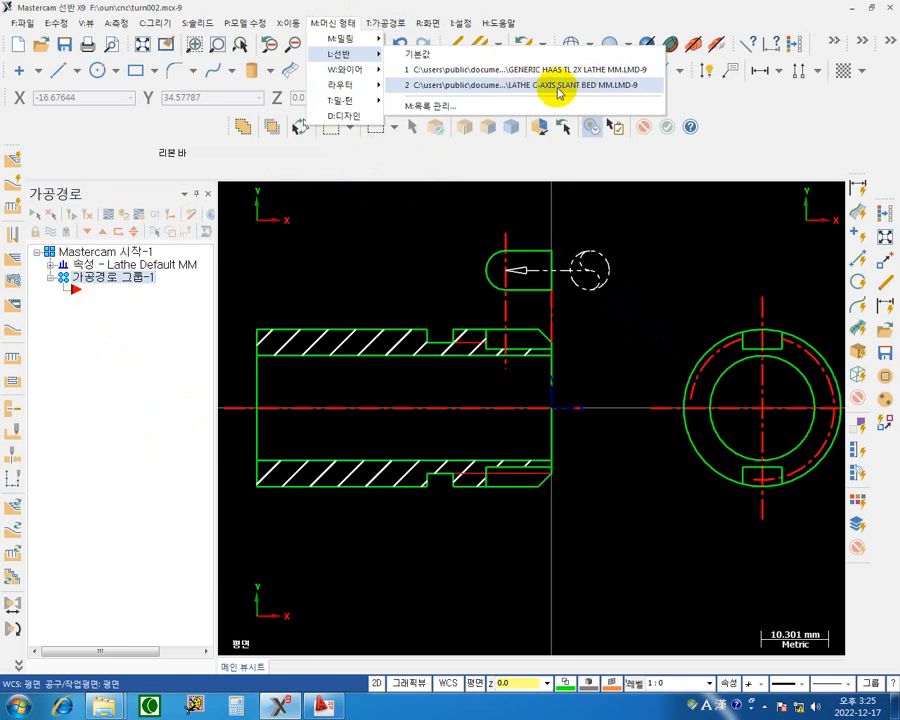
click(534, 88)
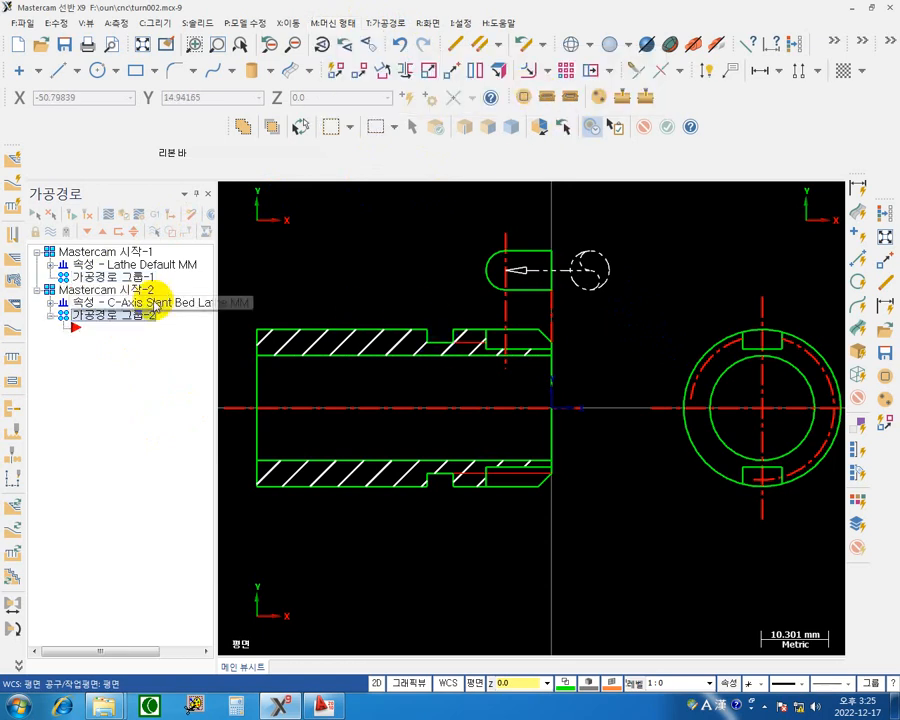
click(100, 254)
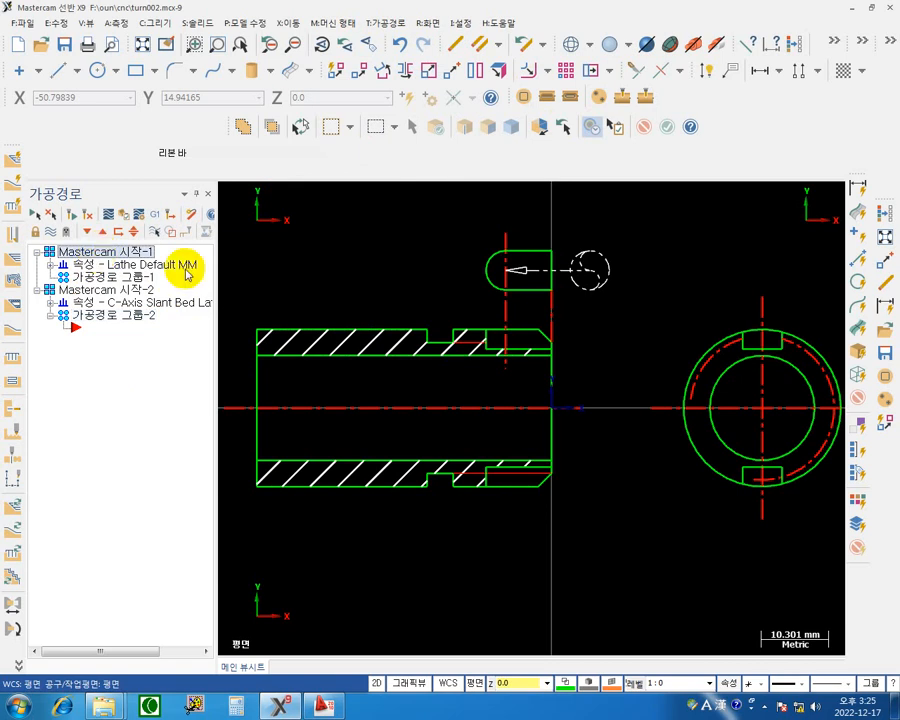
key(Delete)
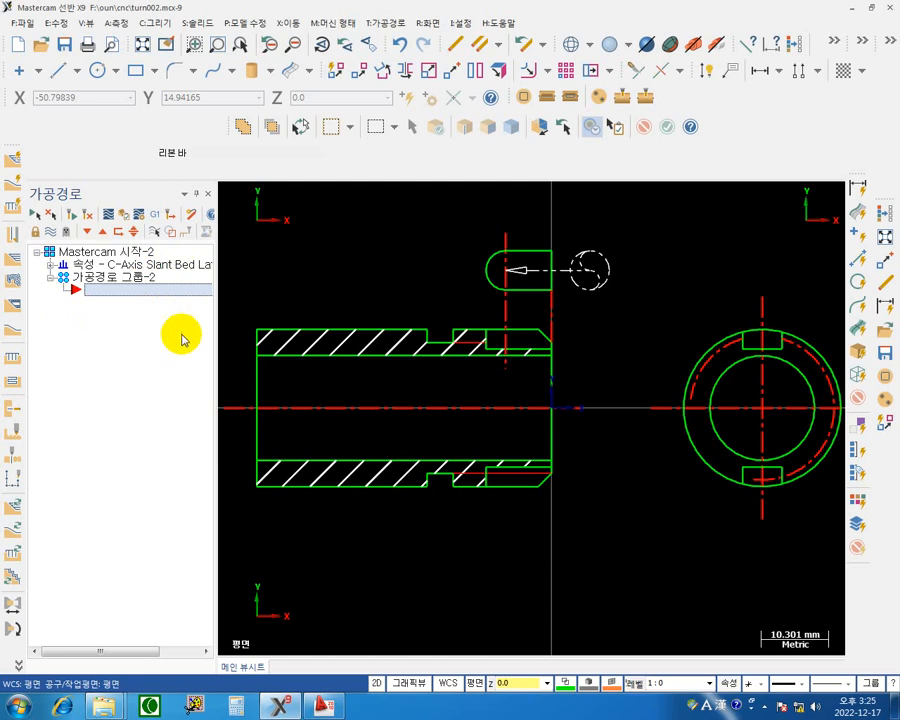
Step: Select all the red entities by colour 12 and delete these centre lines and thread lines from the views
middle_drag(713, 362, 692, 334)
scroll(680, 340, down, 2)
middle_drag(594, 346, 630, 364)
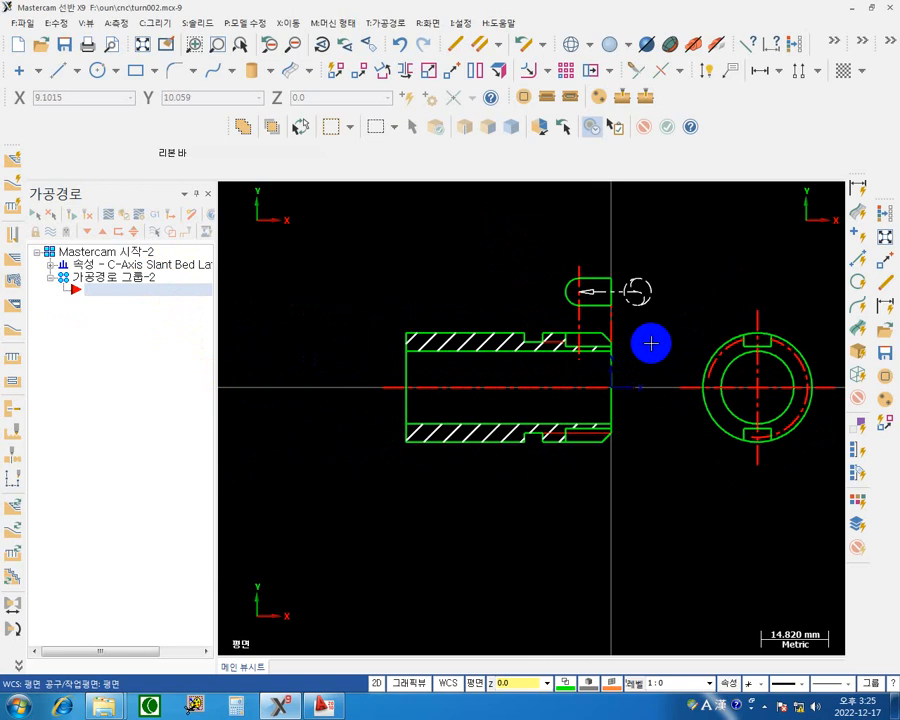
click(856, 498)
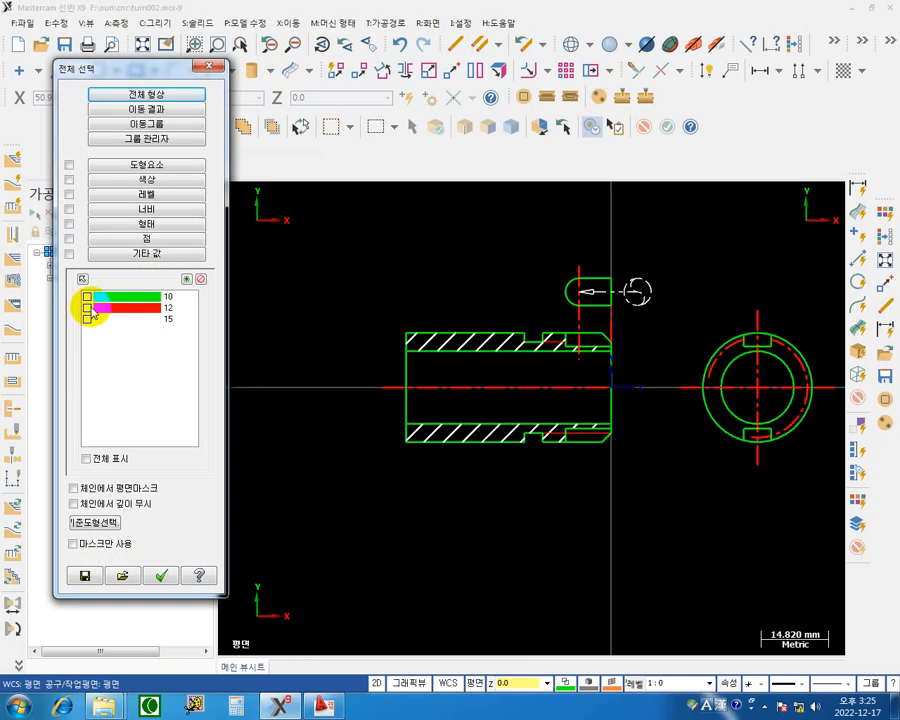
click(163, 577)
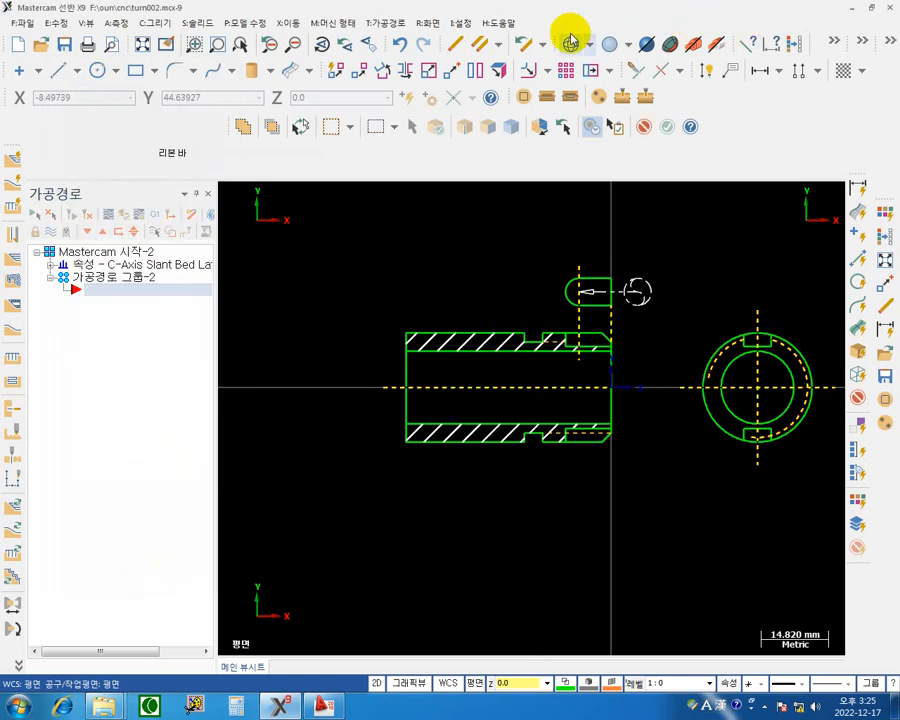
click(455, 44)
click(612, 208)
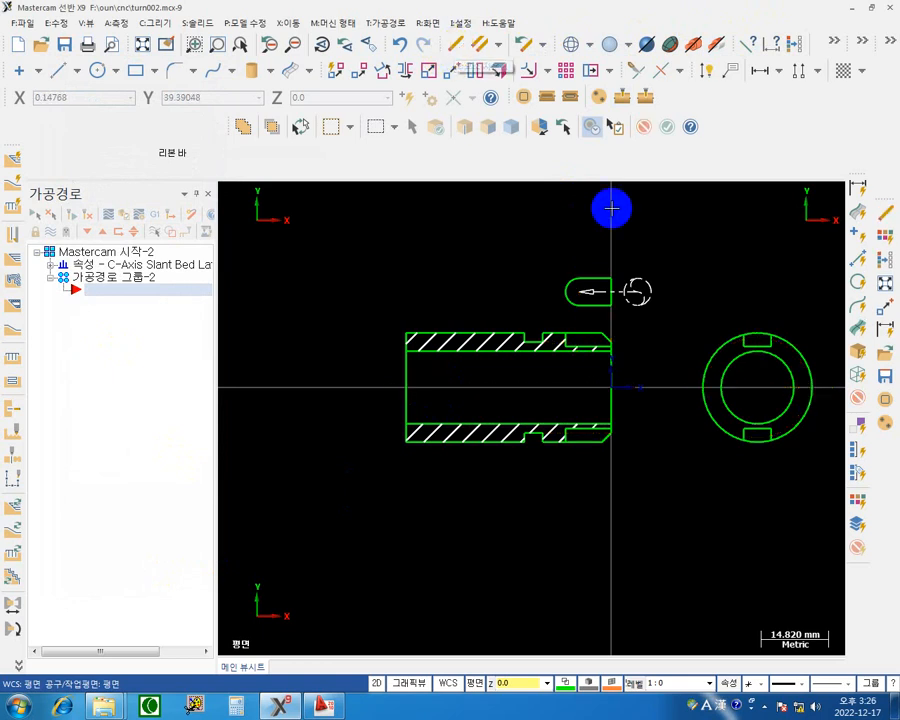
Step: Remove the parts of both end-face lines that span the bore in the section view, using the Divide mode of Trim
scroll(632, 370, up, 2)
middle_drag(629, 358, 697, 335)
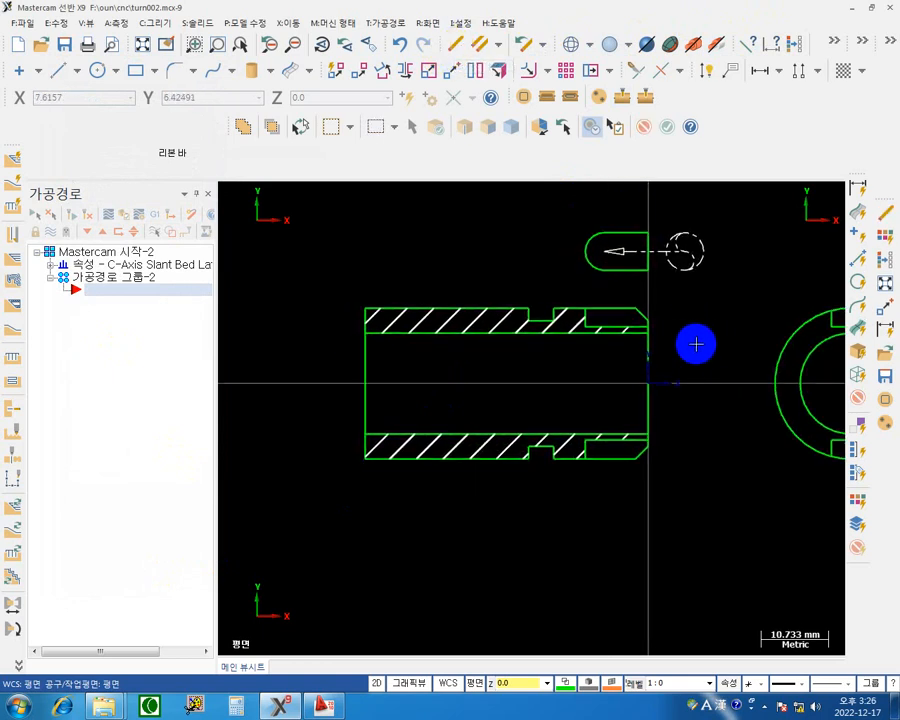
middle_drag(694, 337, 702, 324)
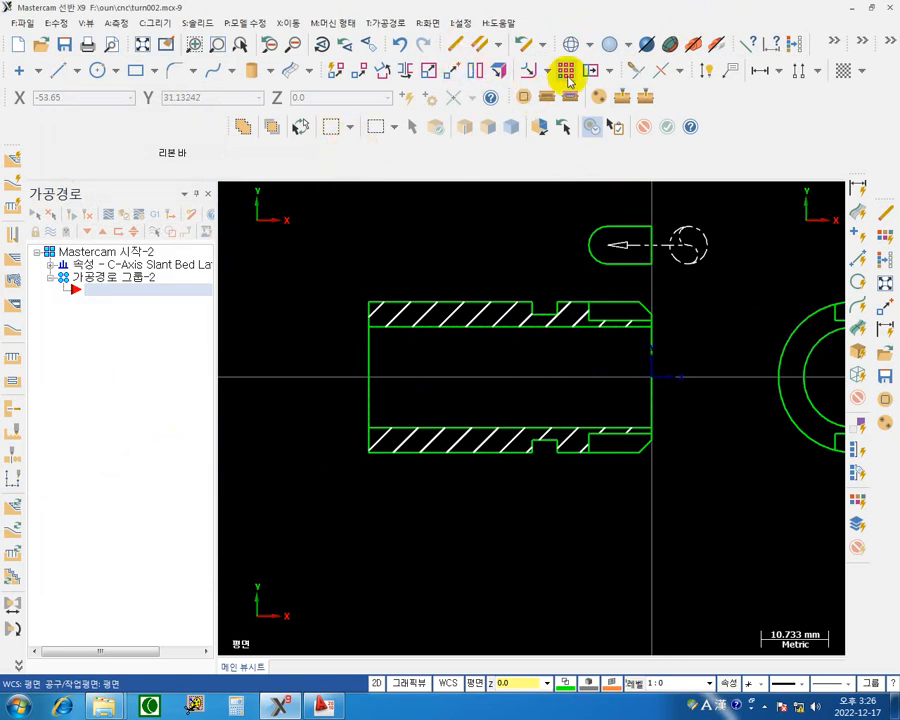
click(638, 76)
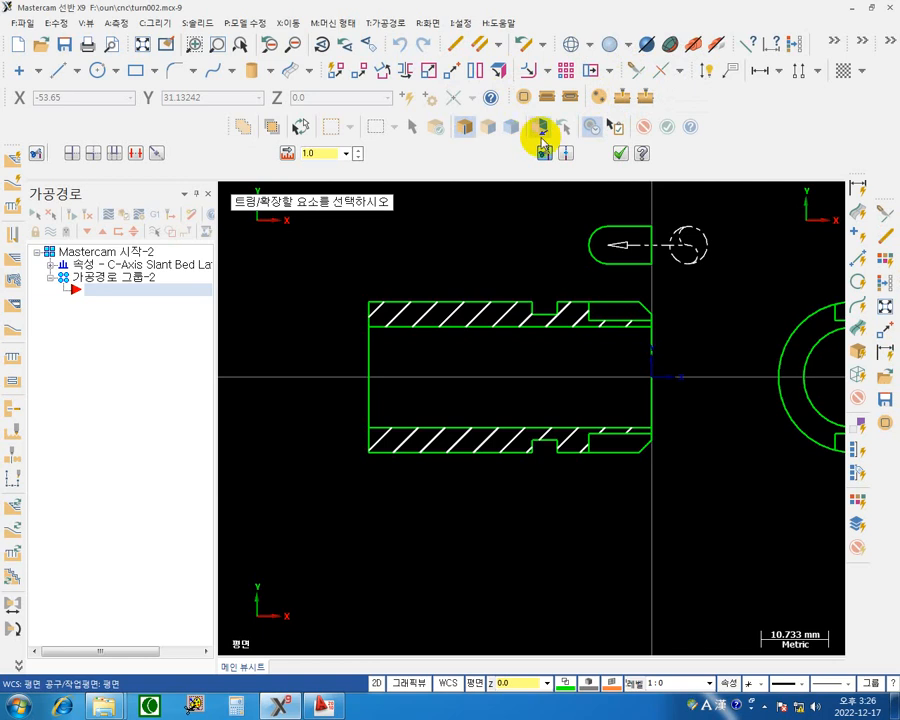
click(134, 153)
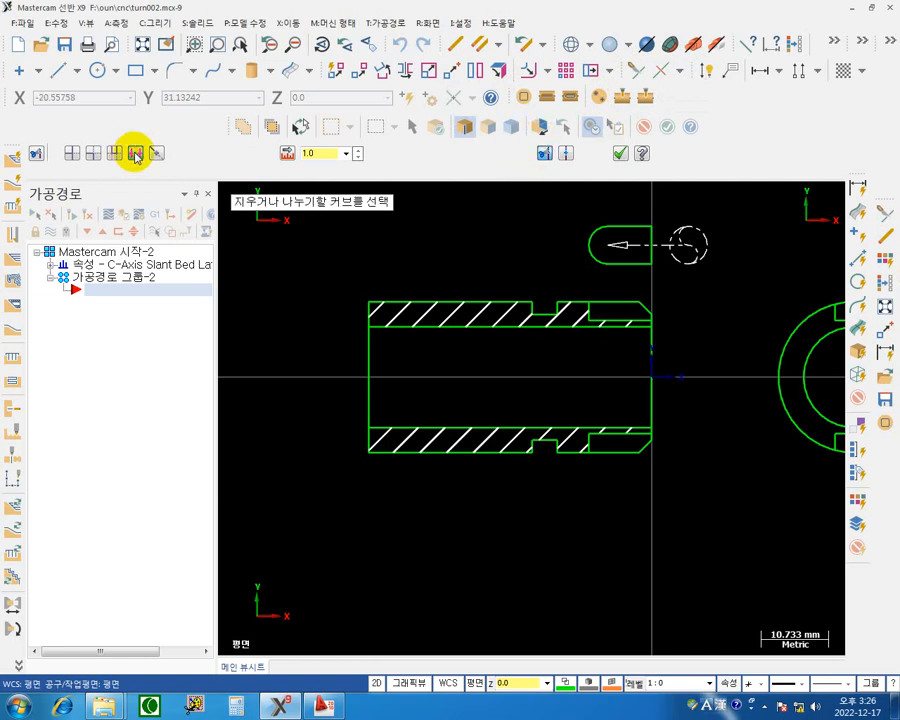
click(362, 358)
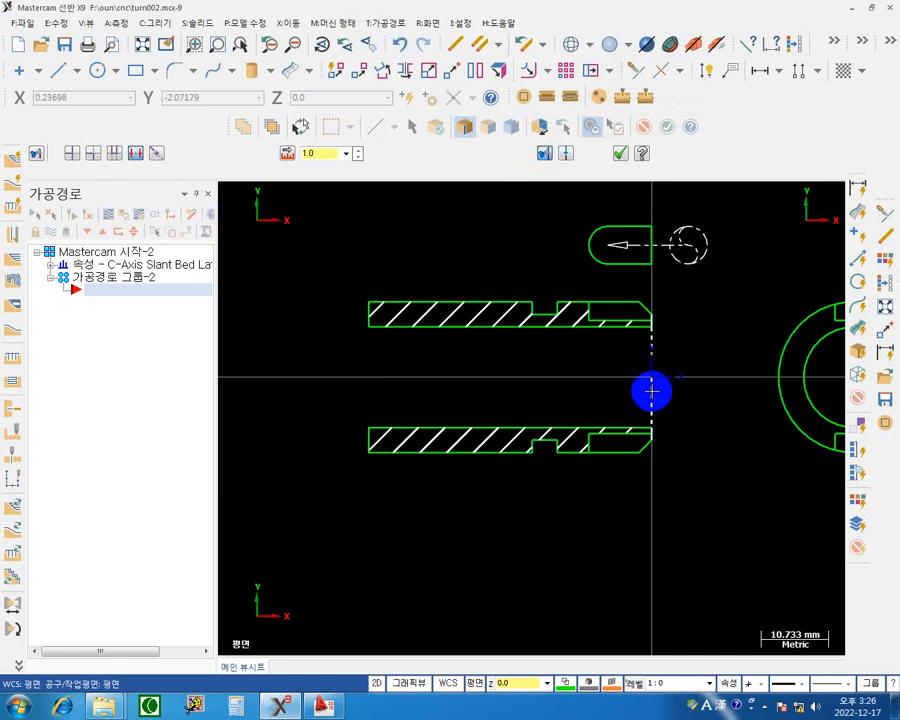
click(661, 356)
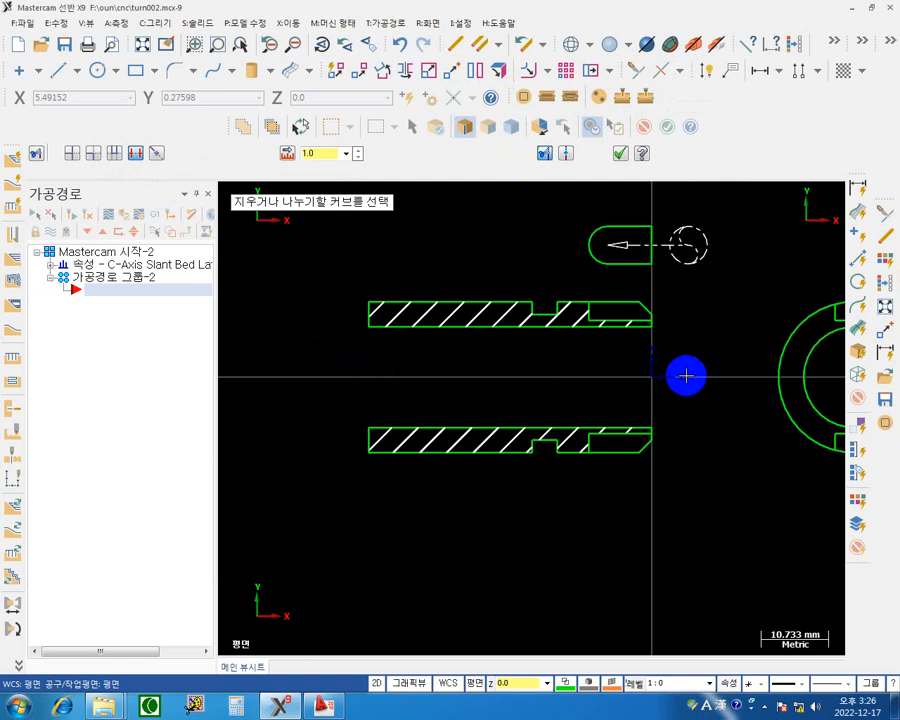
click(620, 153)
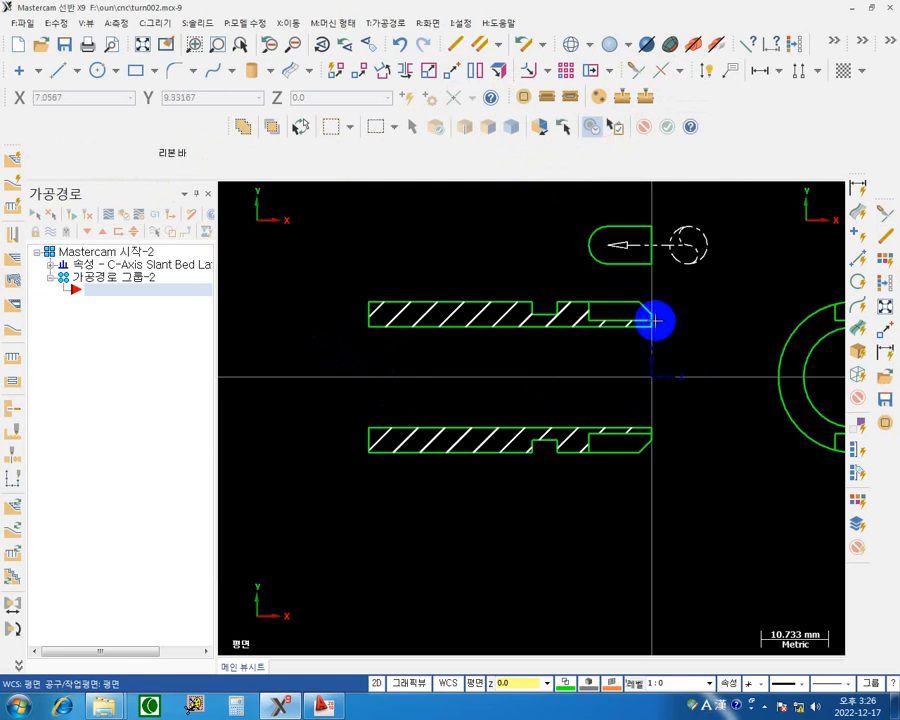
Step: Inspect the trimmed section, slot detail and end view, resetting the display to the Top (WCS) view
scroll(678, 316, up, 2)
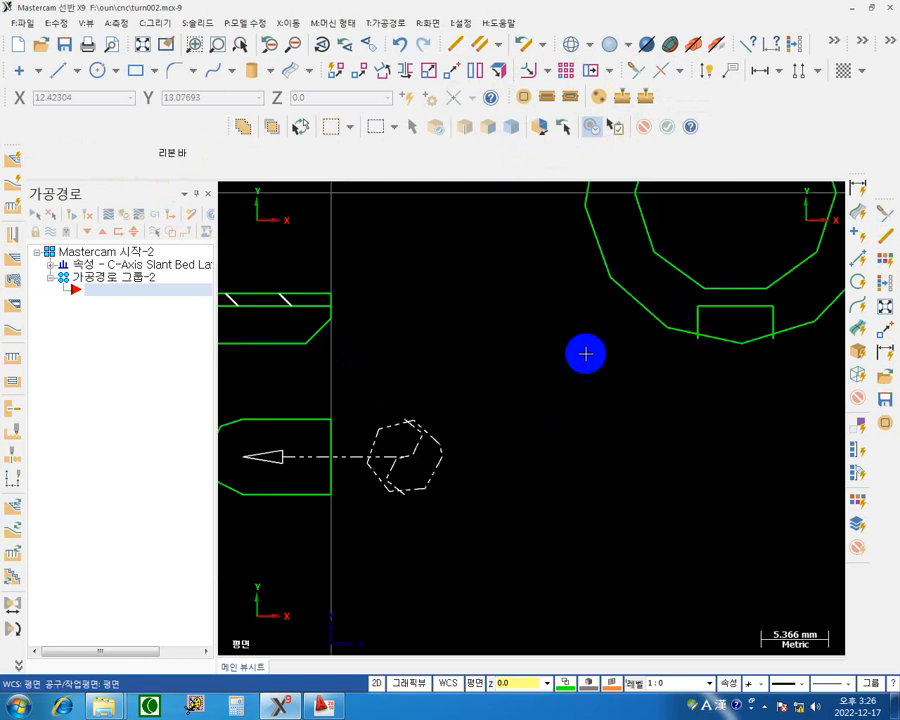
middle_drag(453, 329, 430, 393)
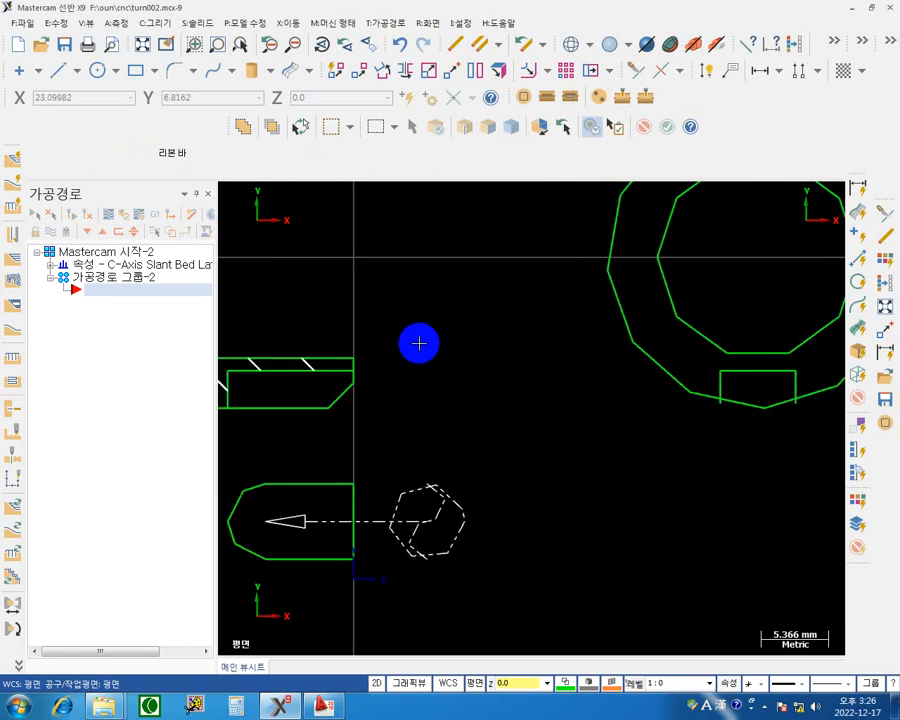
right_click(422, 338)
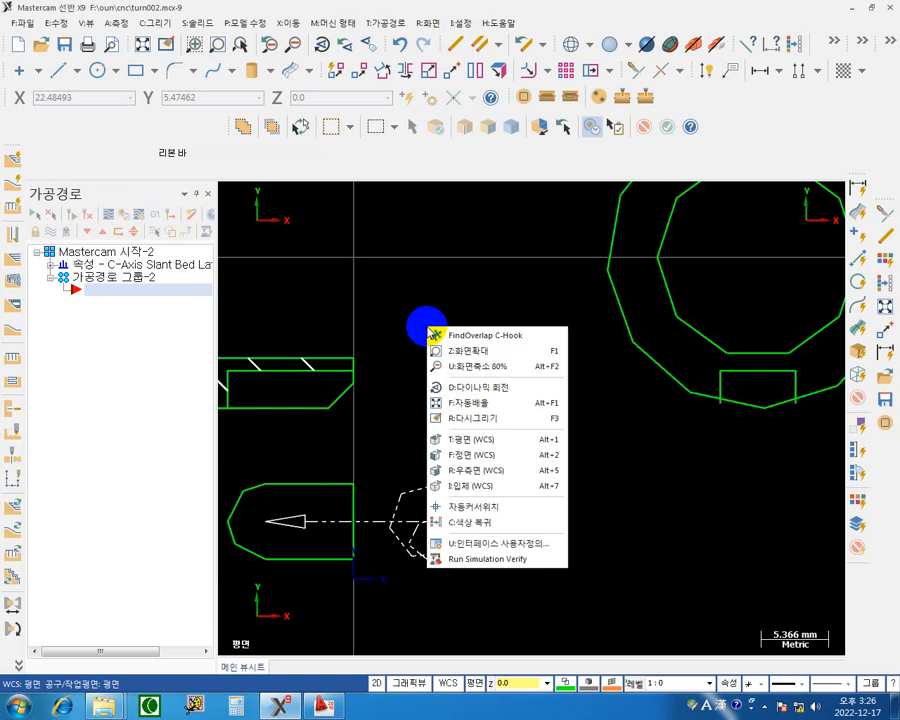
click(490, 441)
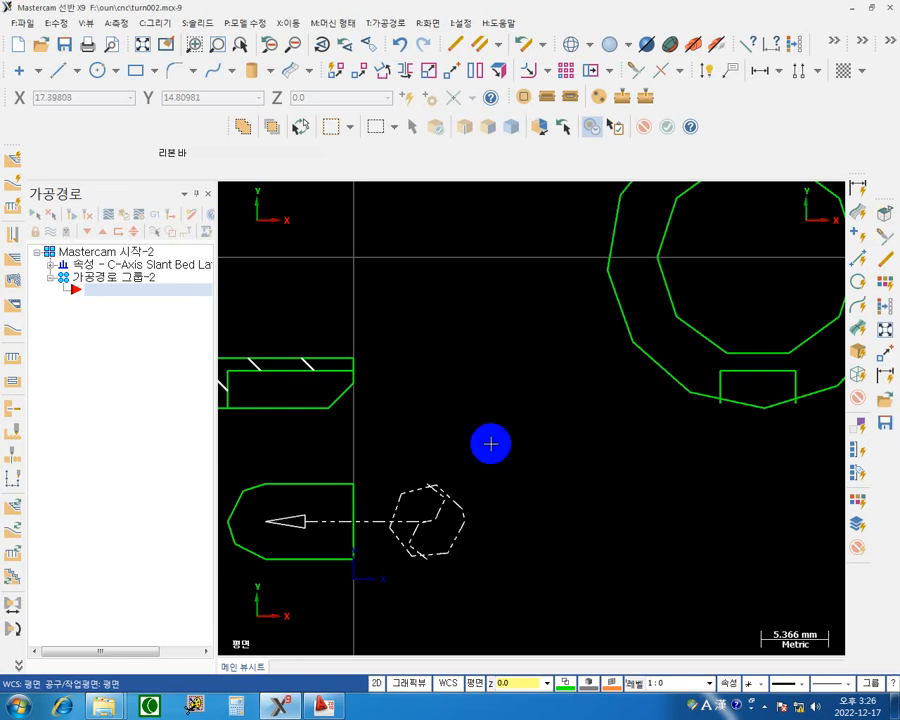
scroll(490, 443, down, 4)
middle_drag(492, 452, 456, 469)
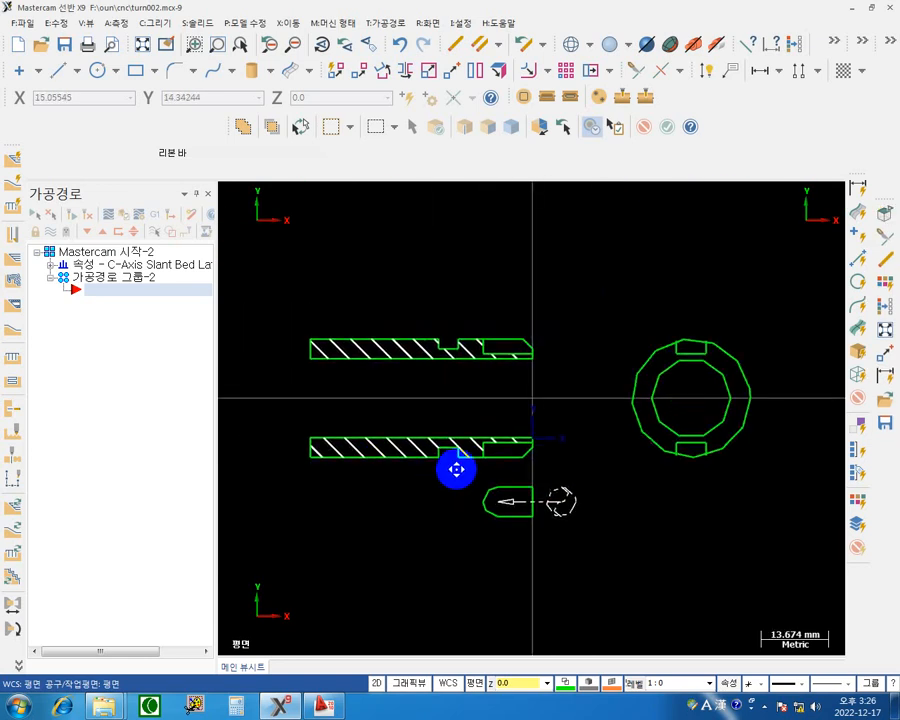
mouse_move(514, 454)
middle_down()
mouse_move(432, 450)
mouse_move(525, 437)
mouse_move(500, 440)
middle_up()
right_click(590, 292)
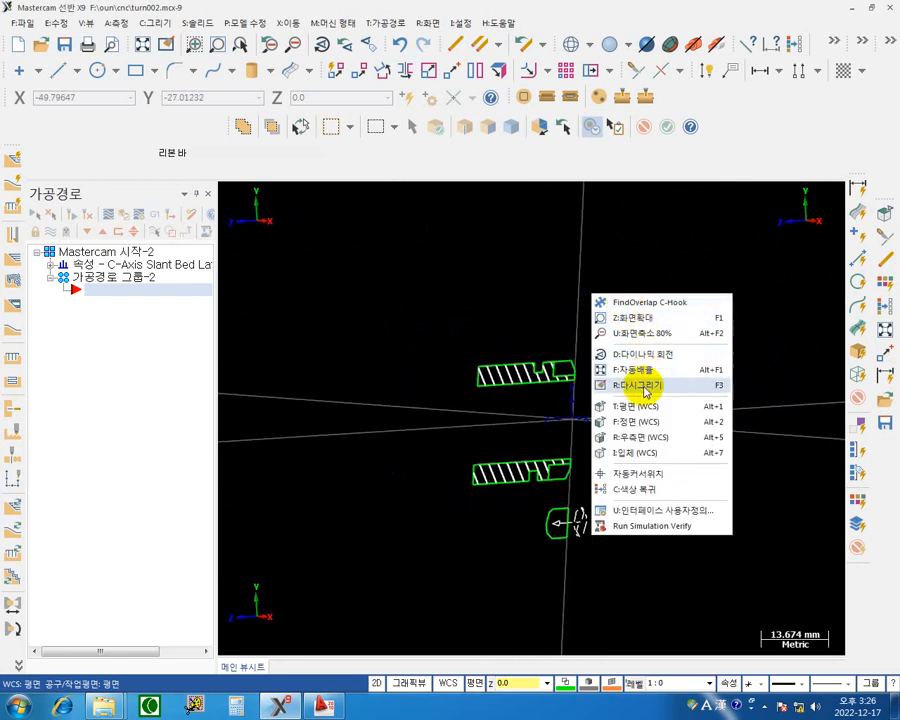
click(632, 406)
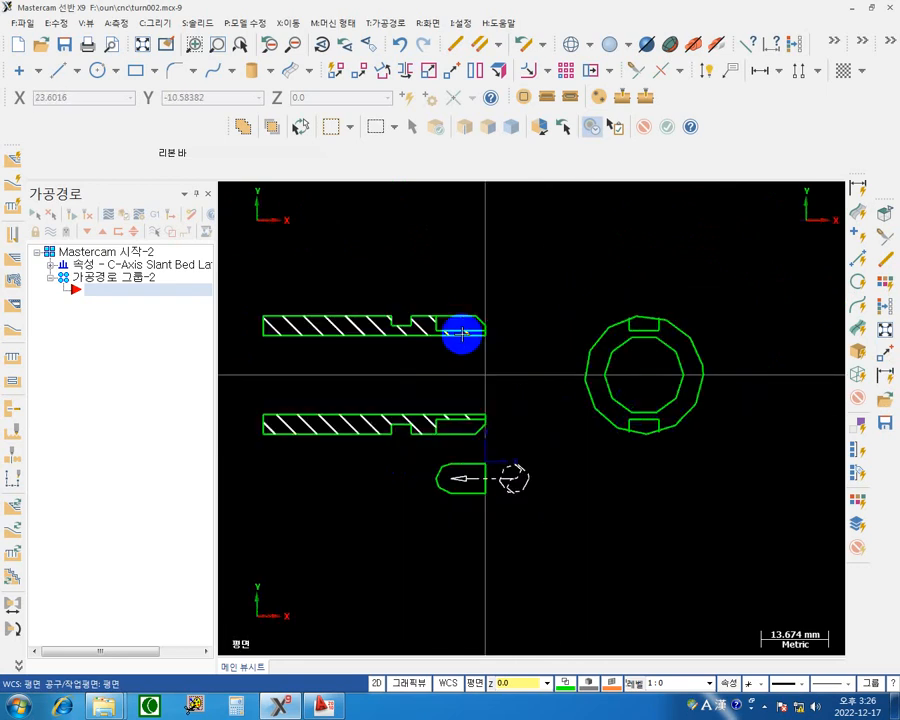
scroll(464, 316, up, 2)
scroll(470, 316, down, 4)
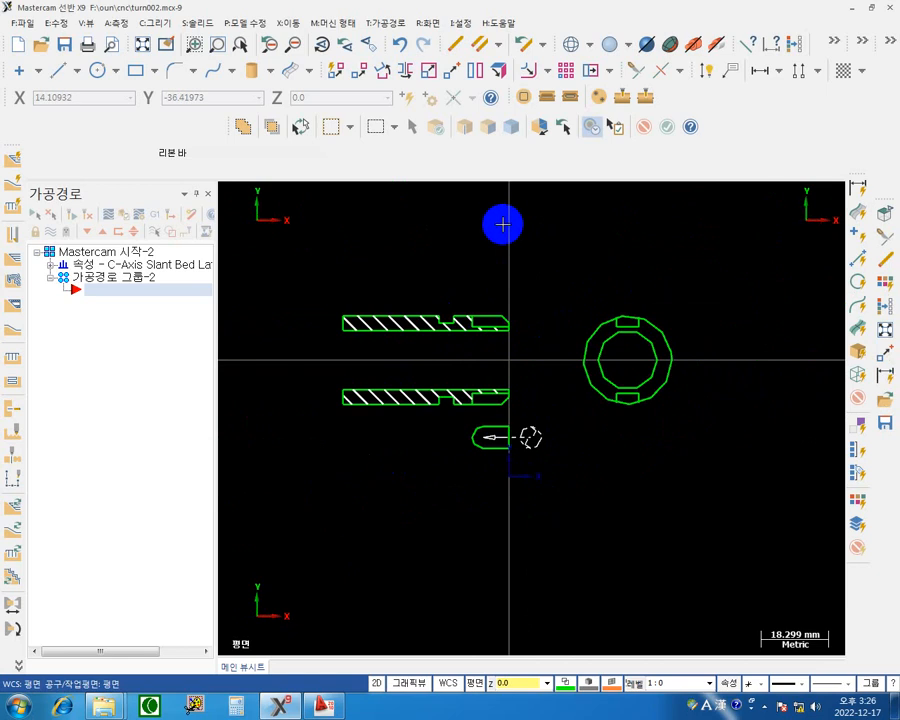
mouse_move(463, 250)
shift+middle_down()
mouse_move(464, 273)
mouse_move(440, 293)
mouse_move(607, 309)
shift+middle_up()
mouse_move(390, 364)
shift+middle_down()
mouse_move(381, 367)
mouse_move(348, 489)
shift+middle_up()
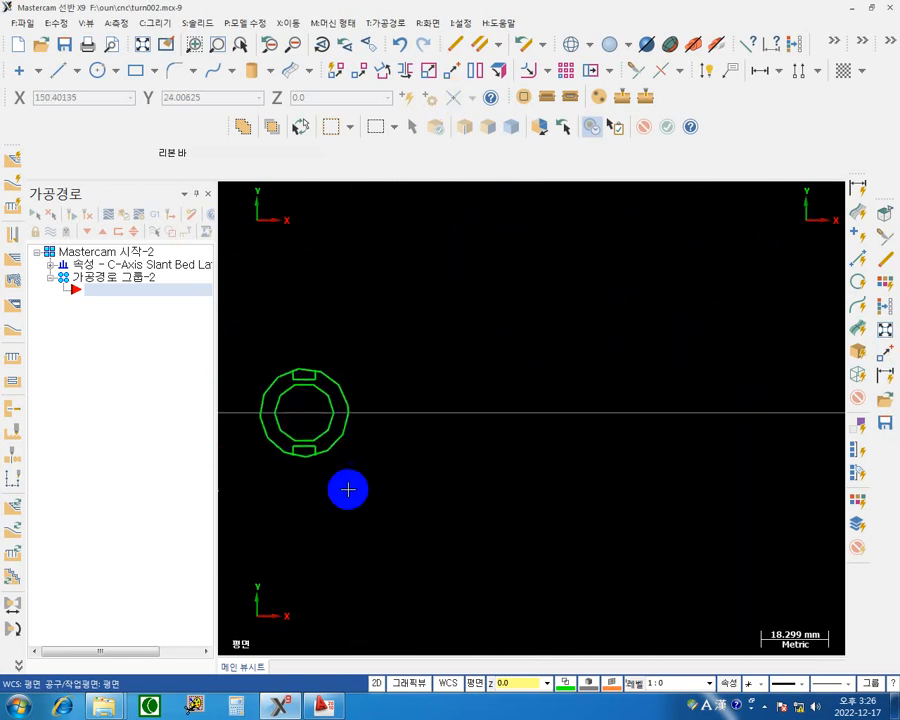
shift+middle_drag(311, 396, 726, 388)
scroll(512, 394, down, 8)
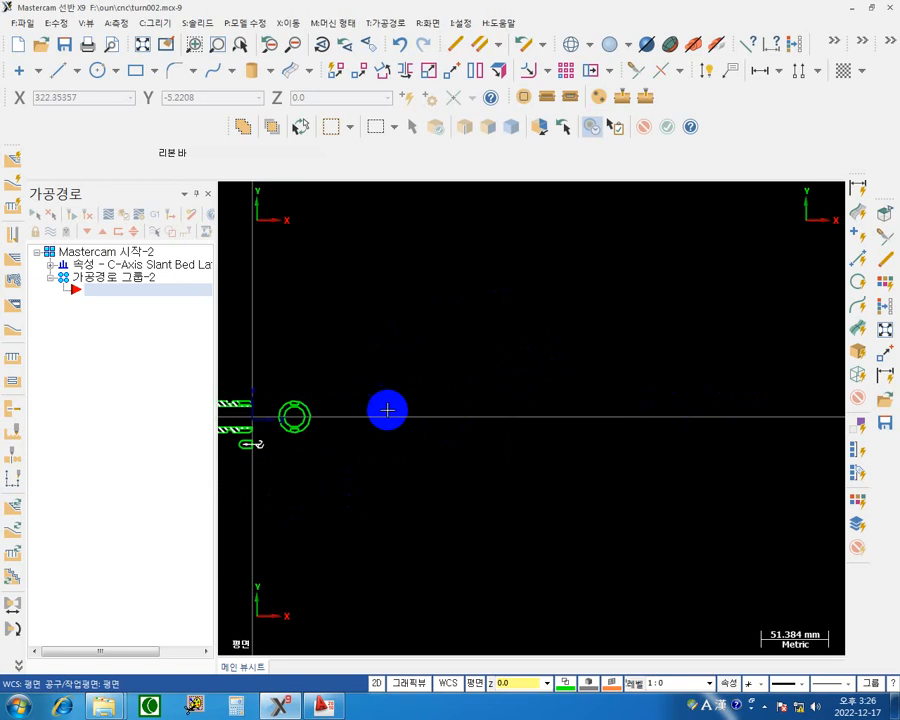
scroll(387, 410, down, 5)
scroll(300, 396, up, 4)
mouse_move(312, 364)
shift+middle_down()
mouse_move(312, 340)
mouse_move(381, 352)
mouse_move(418, 317)
shift+middle_up()
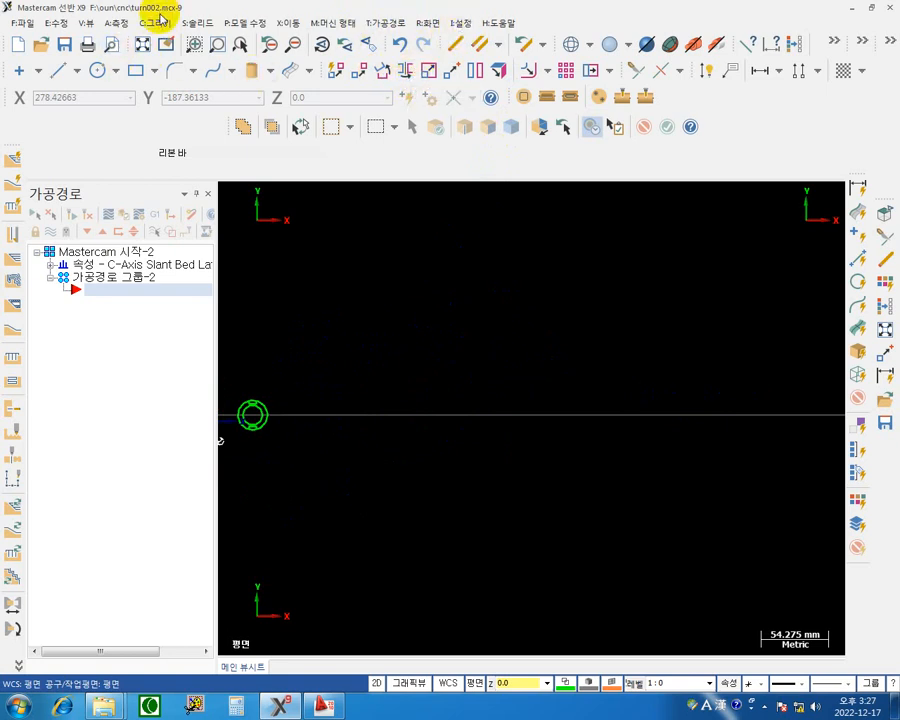
Step: Save the part as turn002.mcx-9 in the F:\oun\cnc-data folder
click(65, 46)
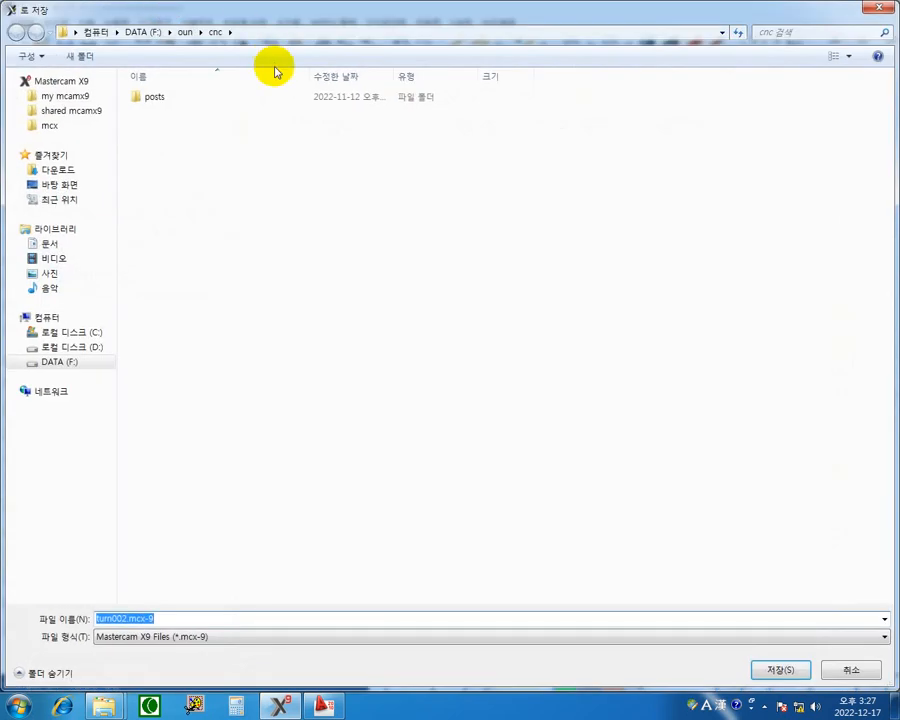
click(55, 361)
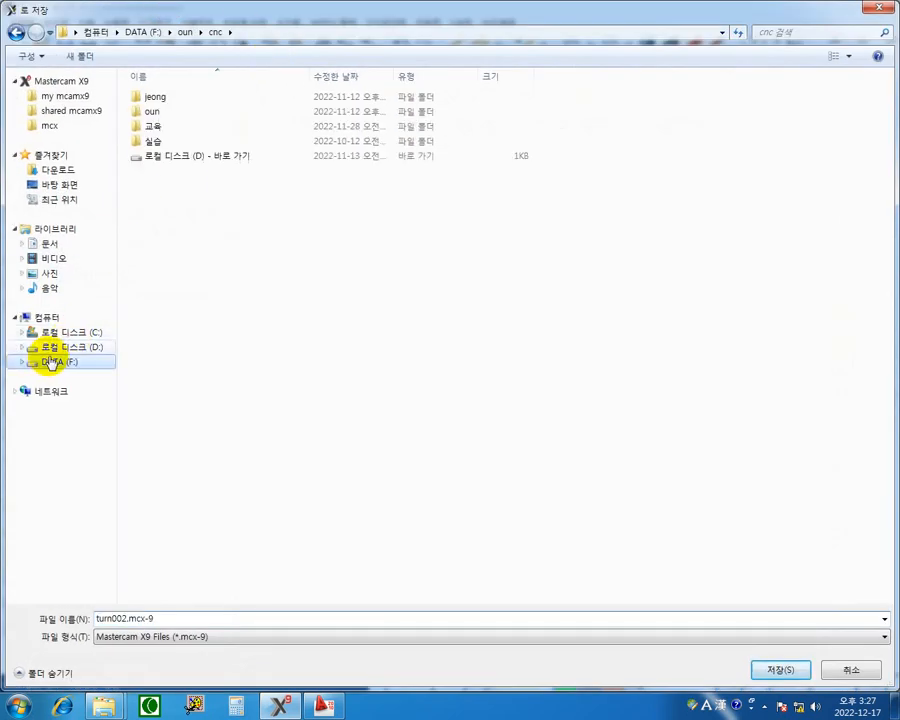
double_click(154, 116)
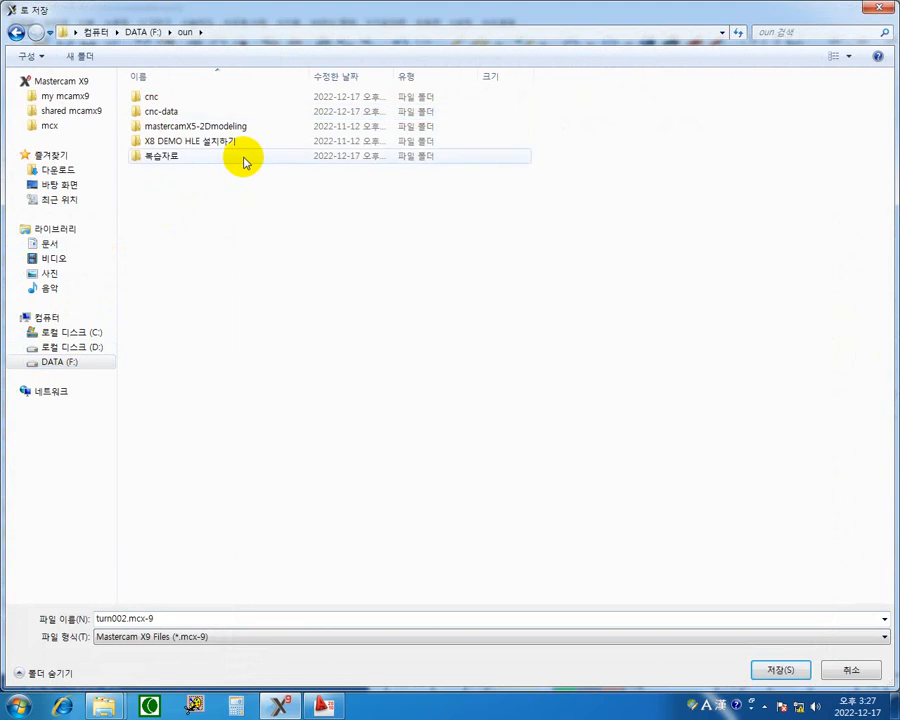
double_click(187, 112)
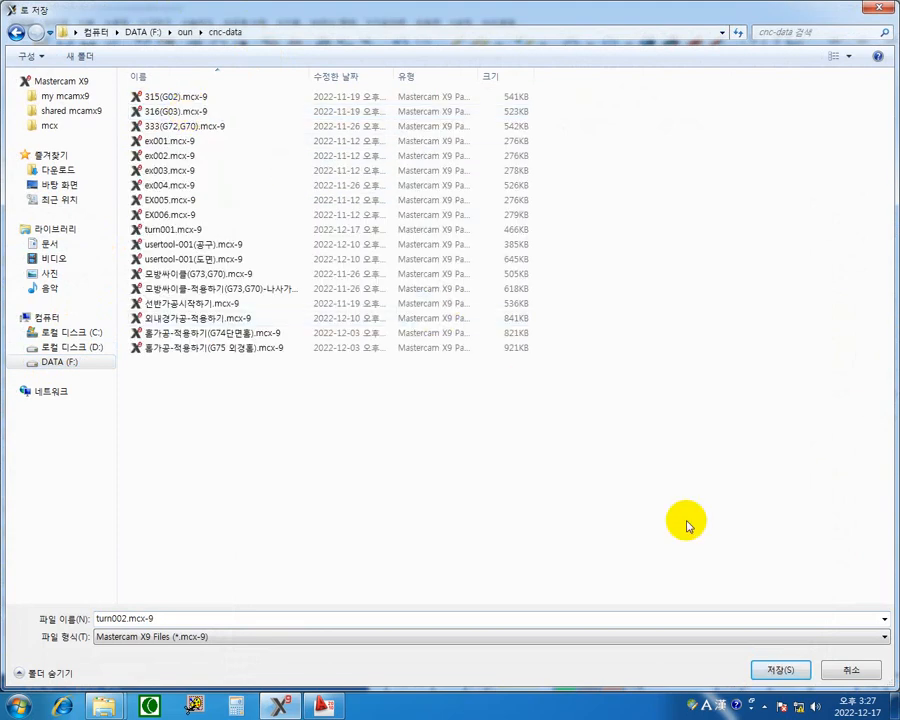
click(789, 671)
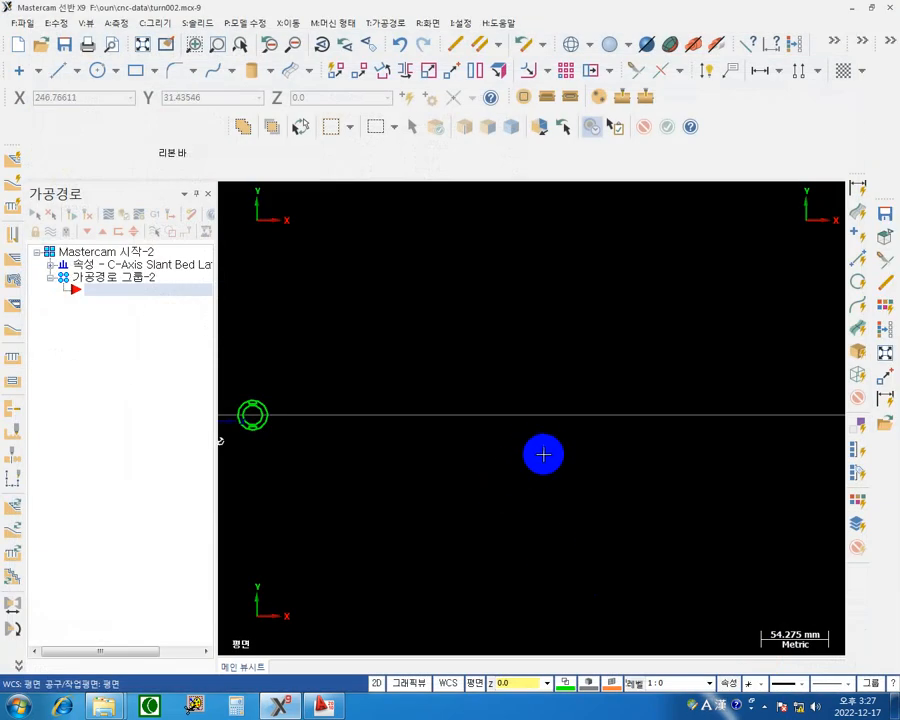
Step: Run RAM Saver with duplicate entities deleted, decline saving the file, and fit the geometry to the screen
click(459, 24)
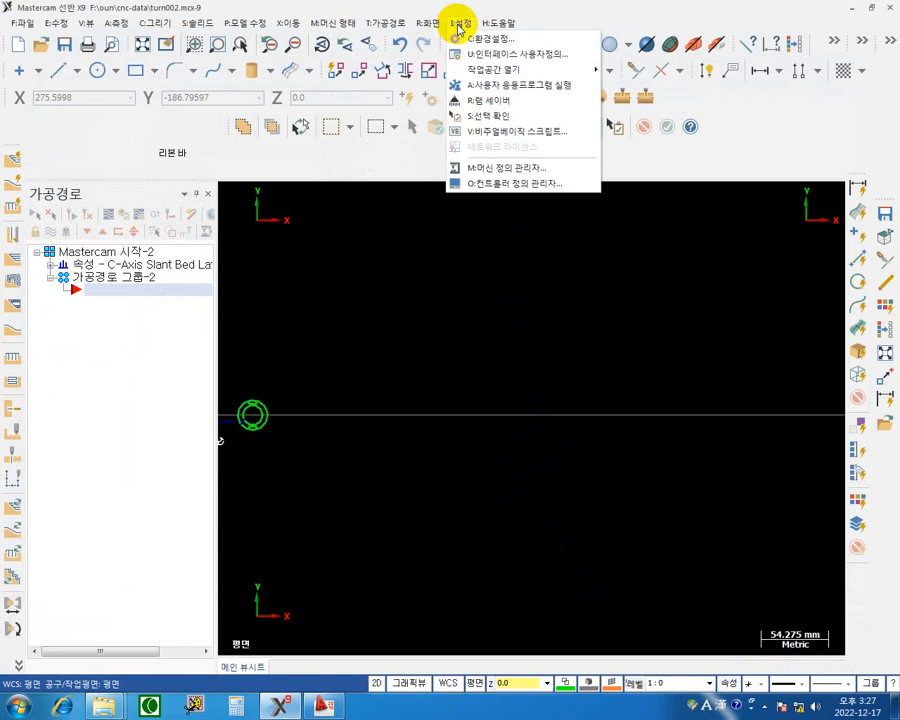
click(521, 103)
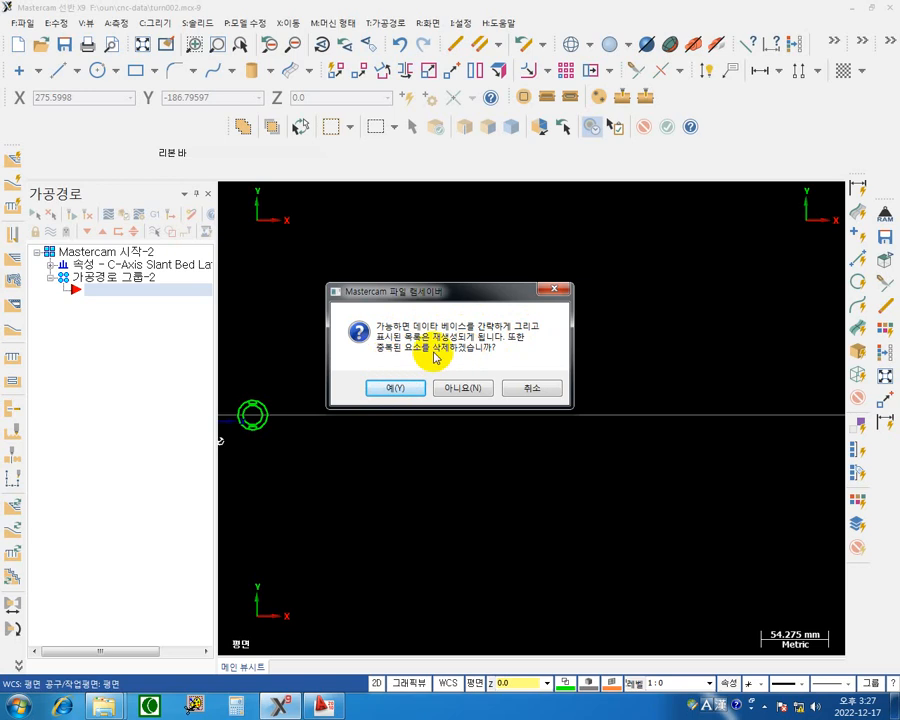
click(393, 390)
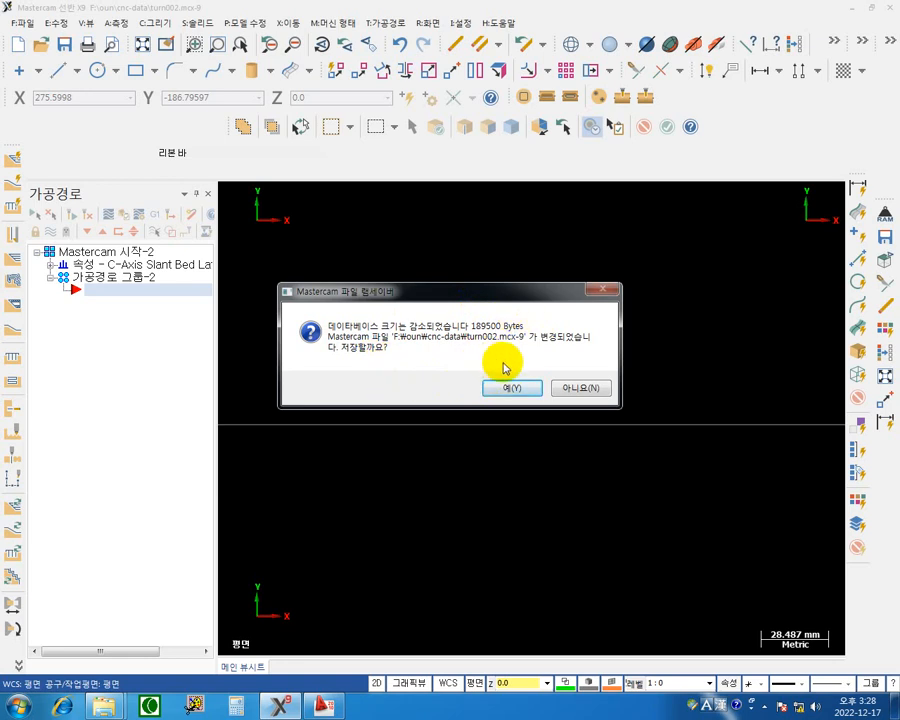
click(583, 389)
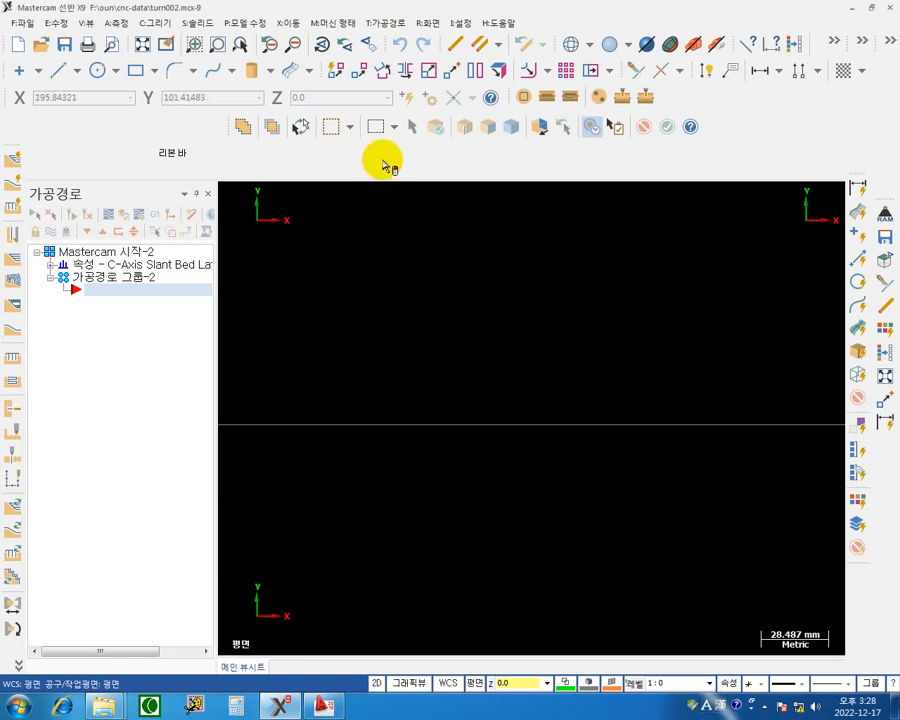
click(143, 44)
scroll(547, 345, down, 1)
middle_drag(396, 388, 470, 350)
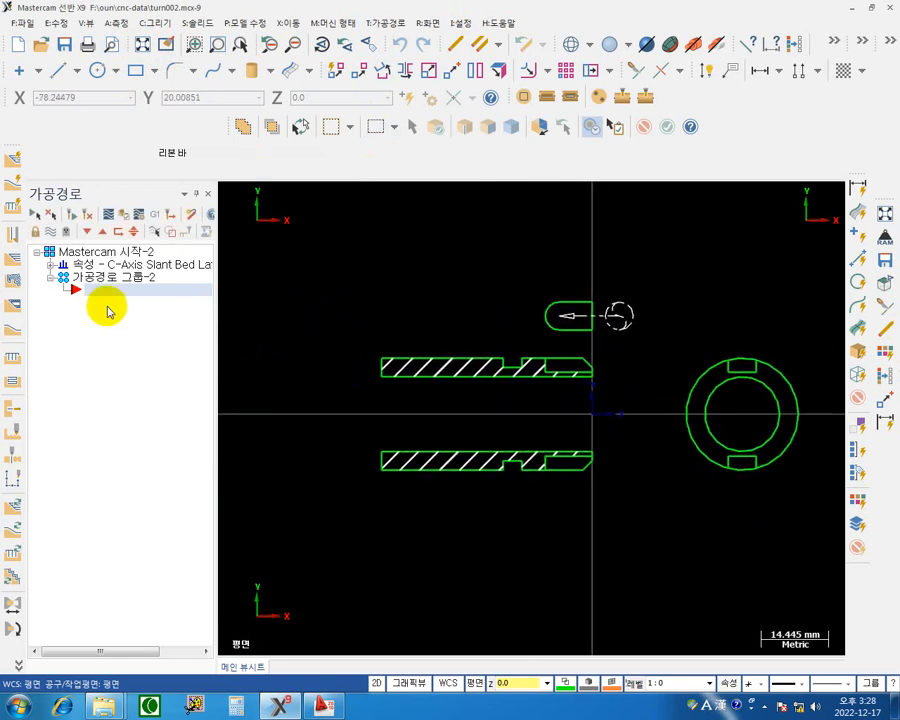
Step: Define the left-spindle stock as a revolved shape, chaining the closed outline of the upper section profile as its geometry
click(49, 265)
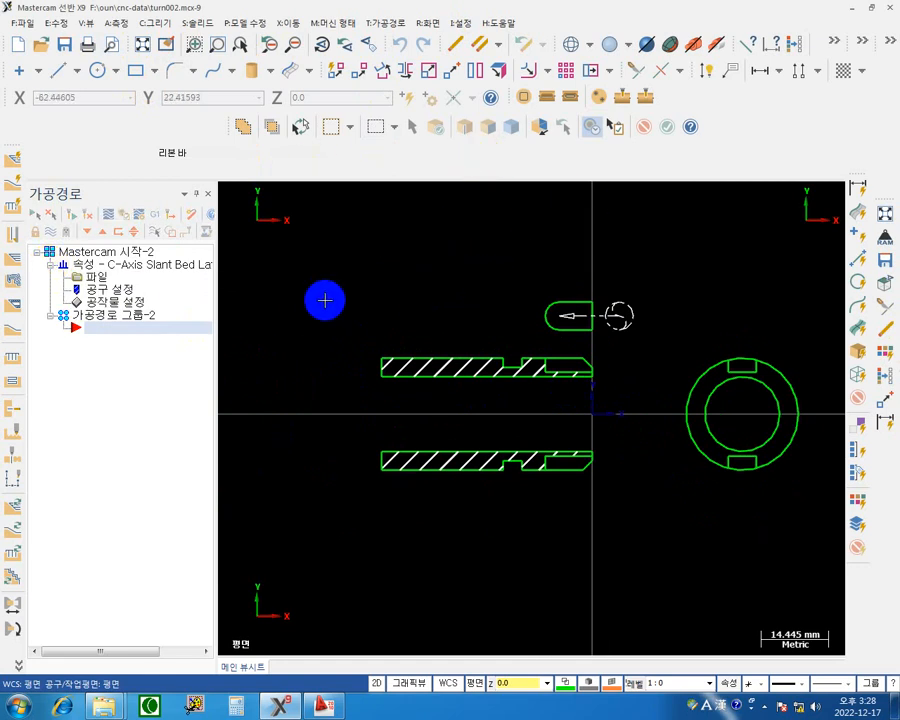
click(82, 268)
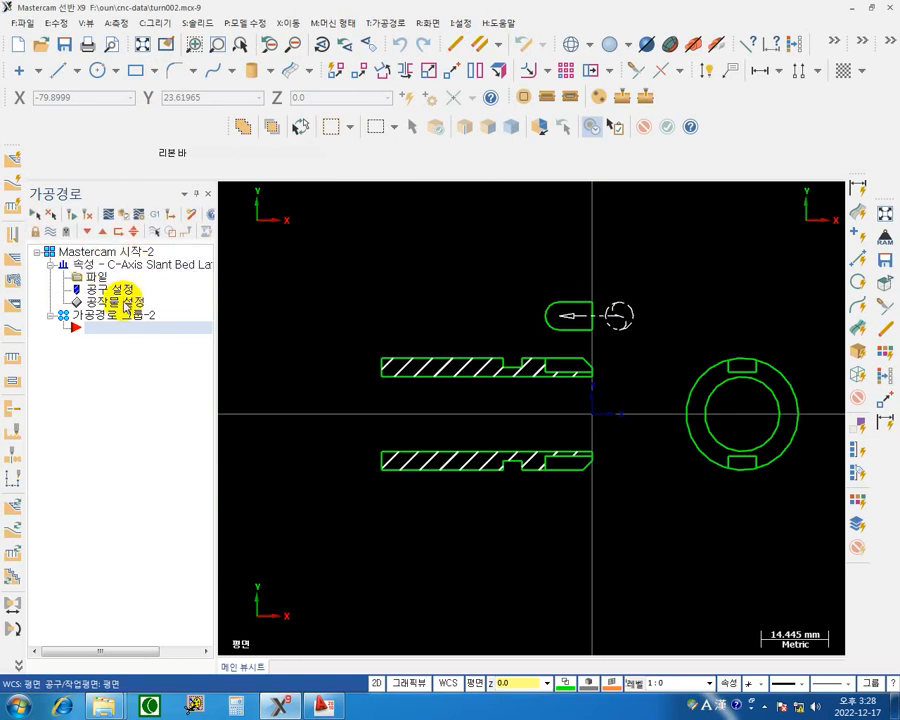
click(115, 303)
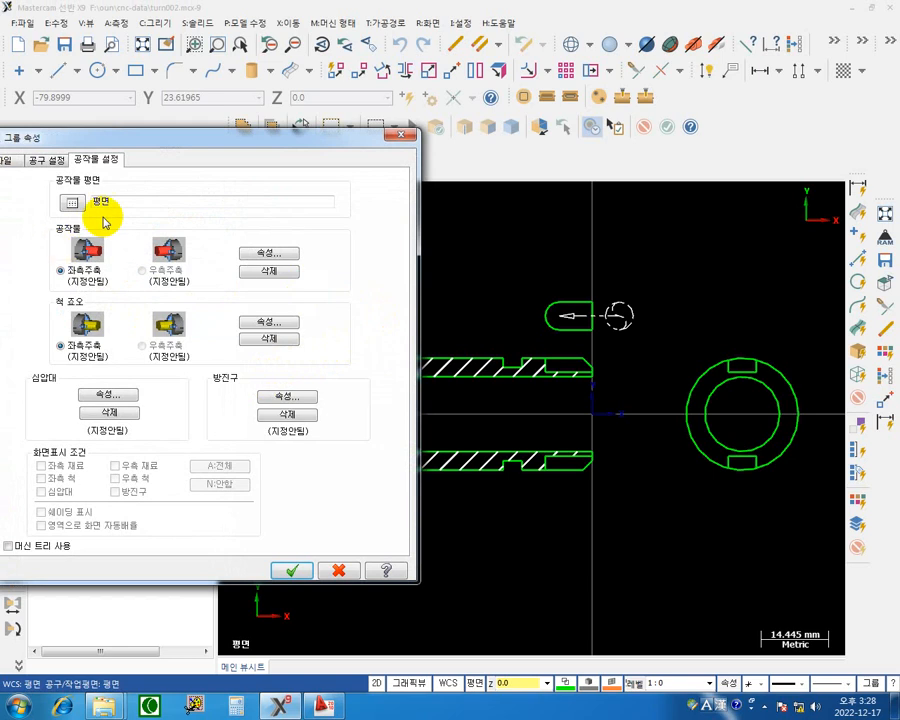
click(266, 252)
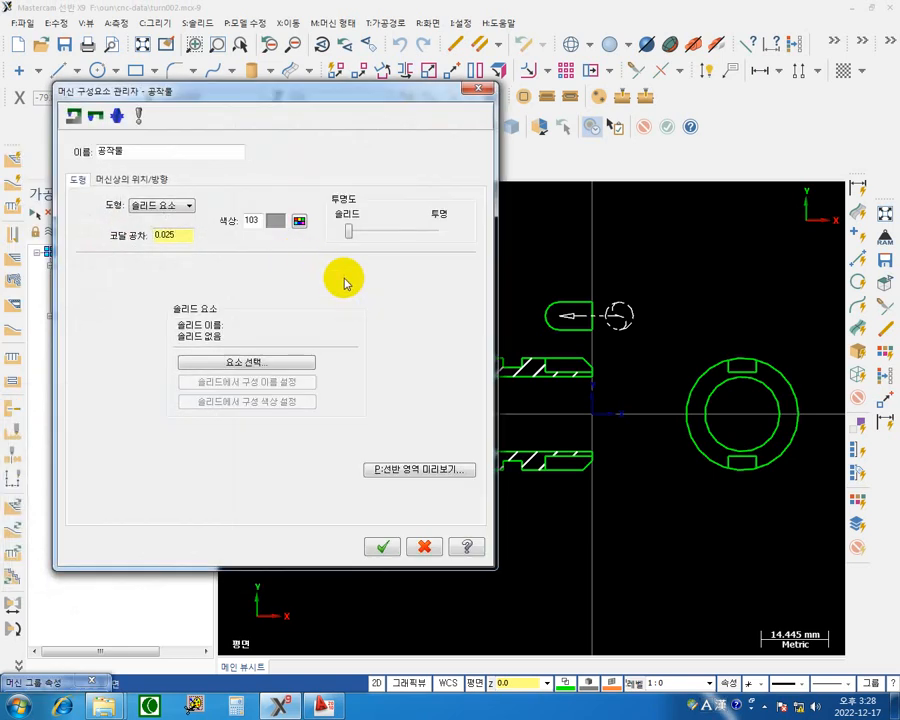
click(190, 206)
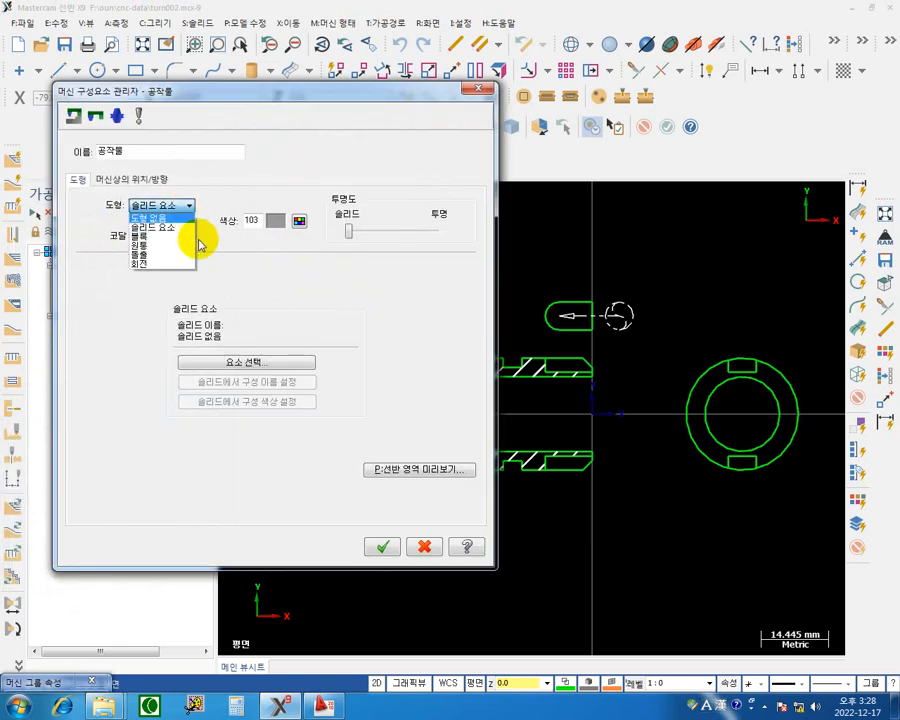
click(148, 265)
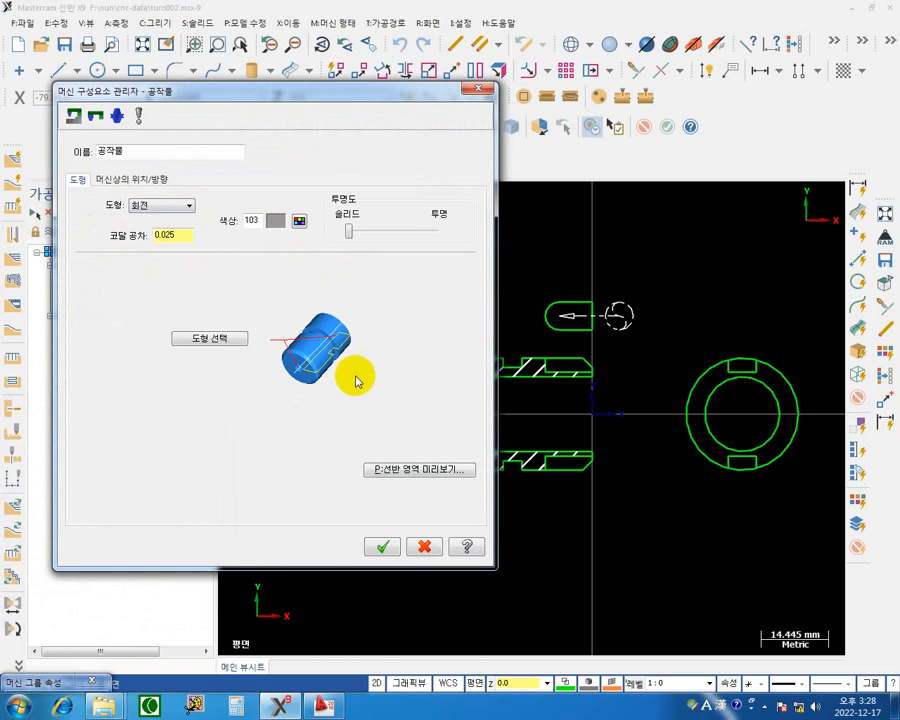
click(229, 345)
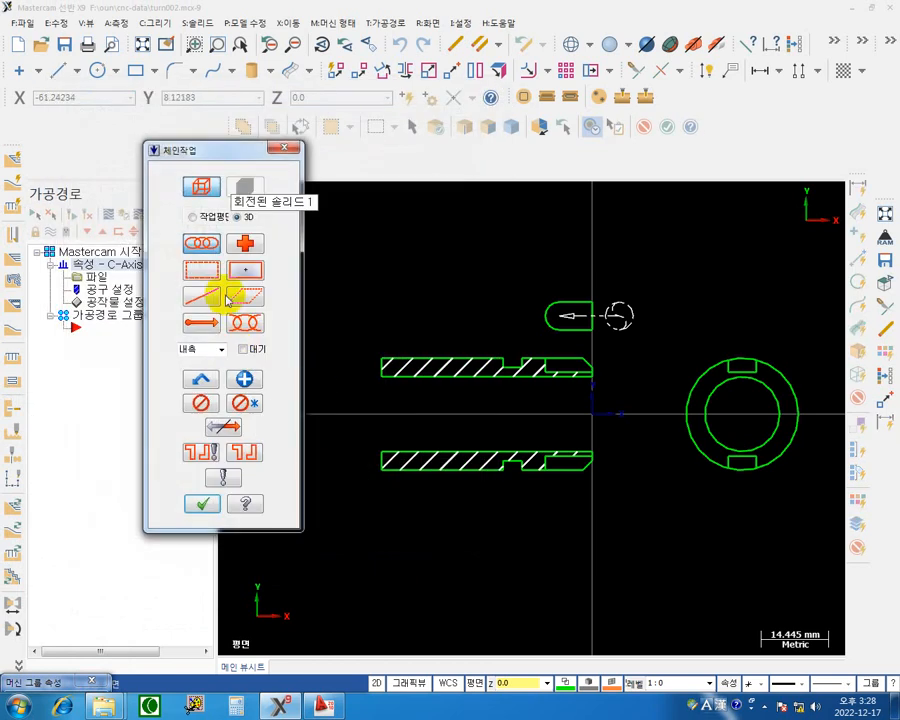
click(392, 378)
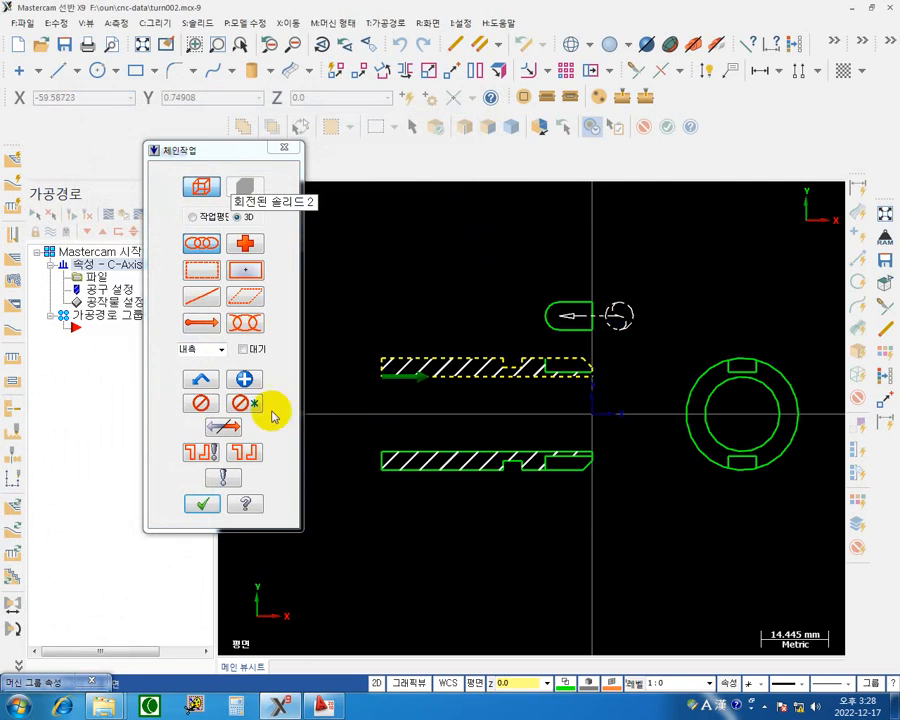
click(203, 506)
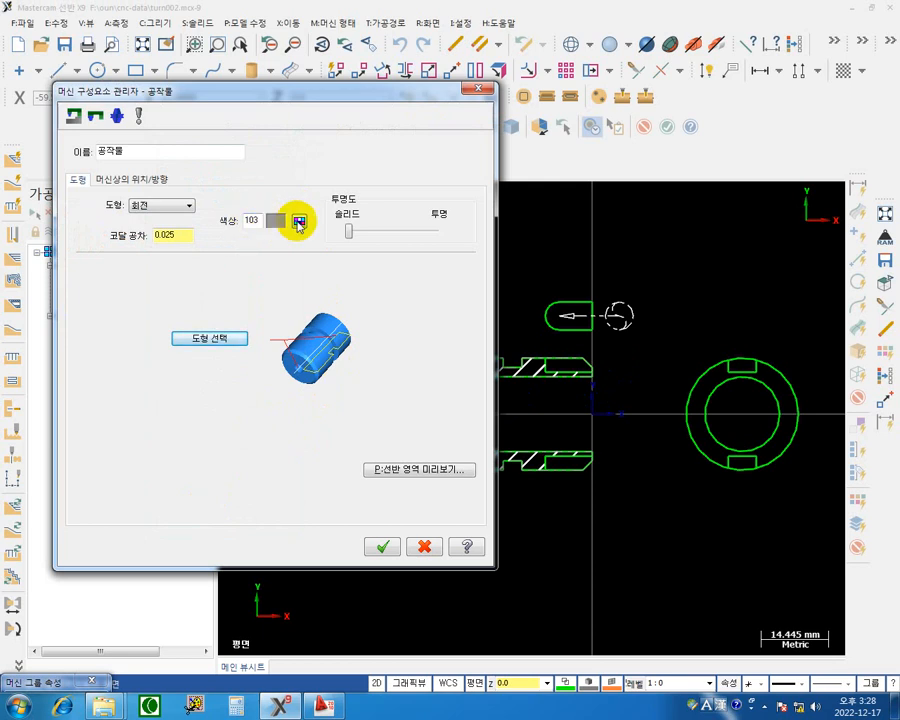
Step: Set the stock colour to 95 and turn on shaded display of the stock boundaries in the machine group properties
click(299, 221)
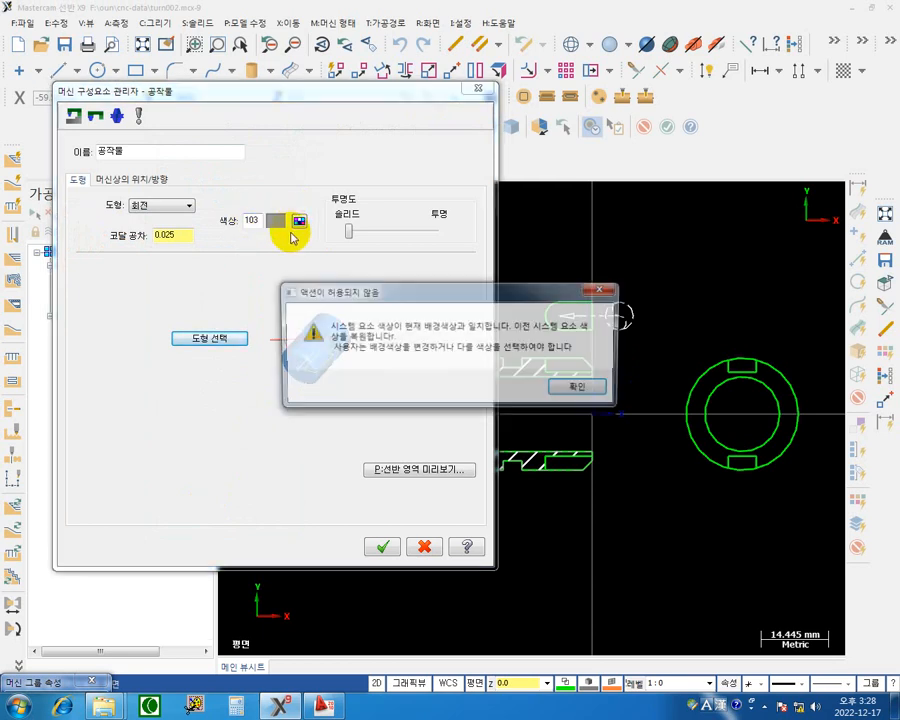
click(583, 388)
click(447, 233)
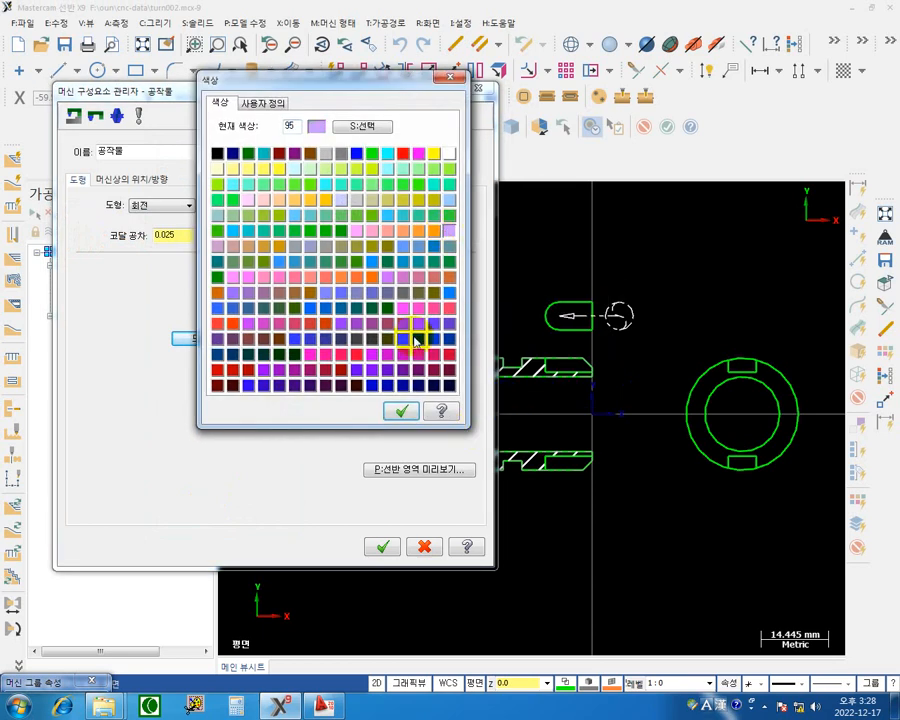
click(402, 412)
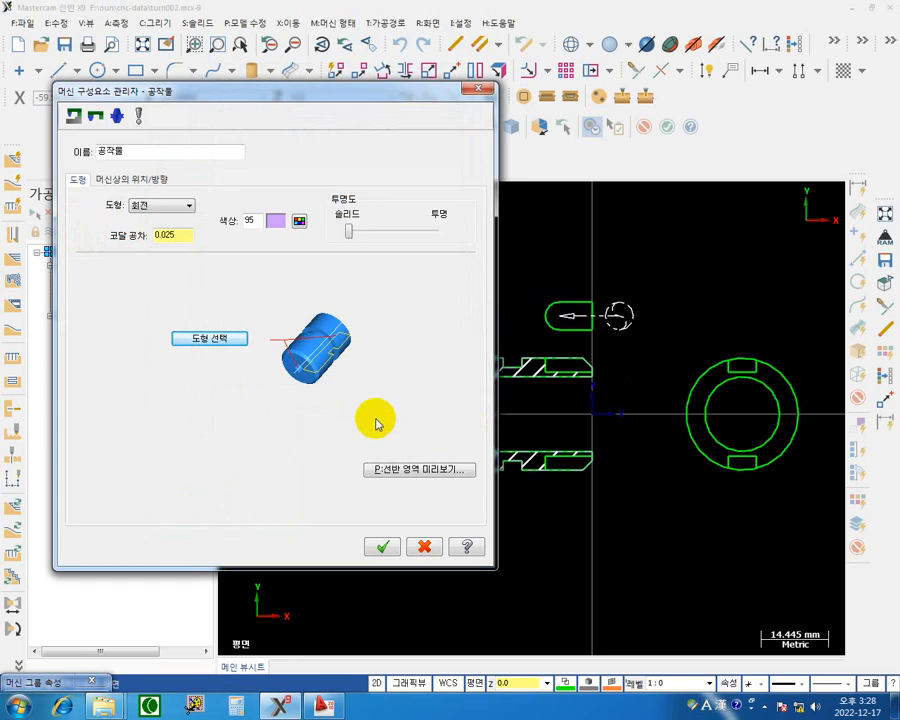
click(381, 550)
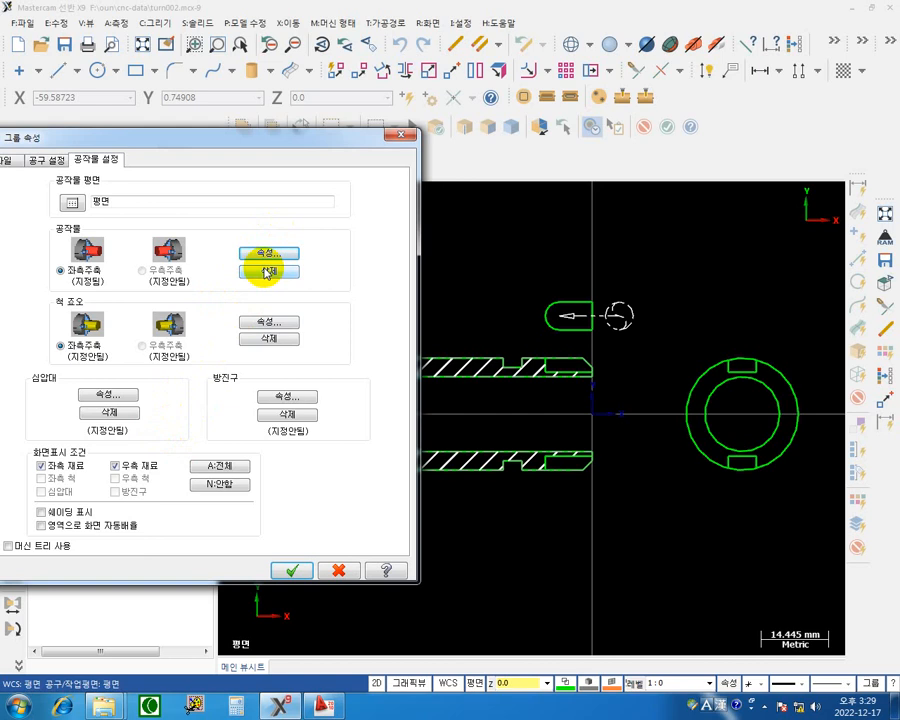
click(41, 512)
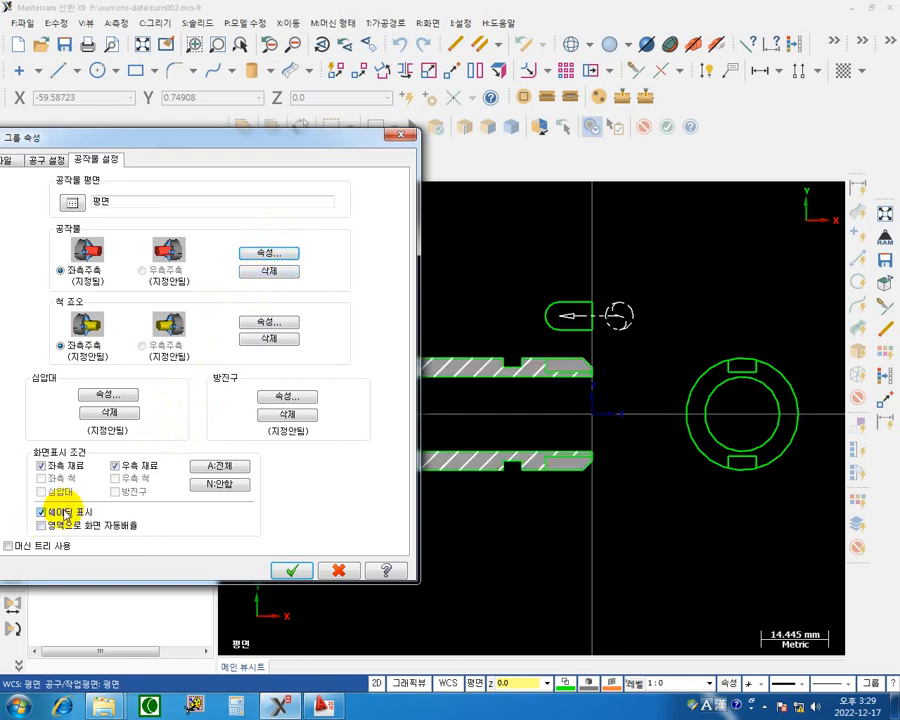
click(290, 576)
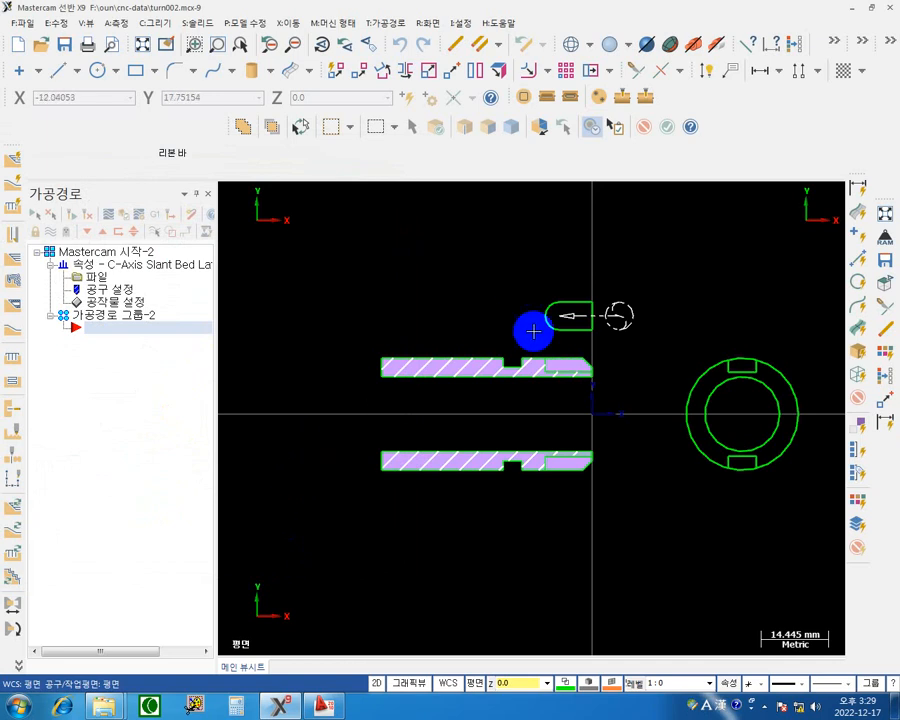
Step: Examine the shaded stock section and the slot detail above it in the Top view and in the Isometric (WCS) view
scroll(592, 295, up, 2)
scroll(580, 358, up, 2)
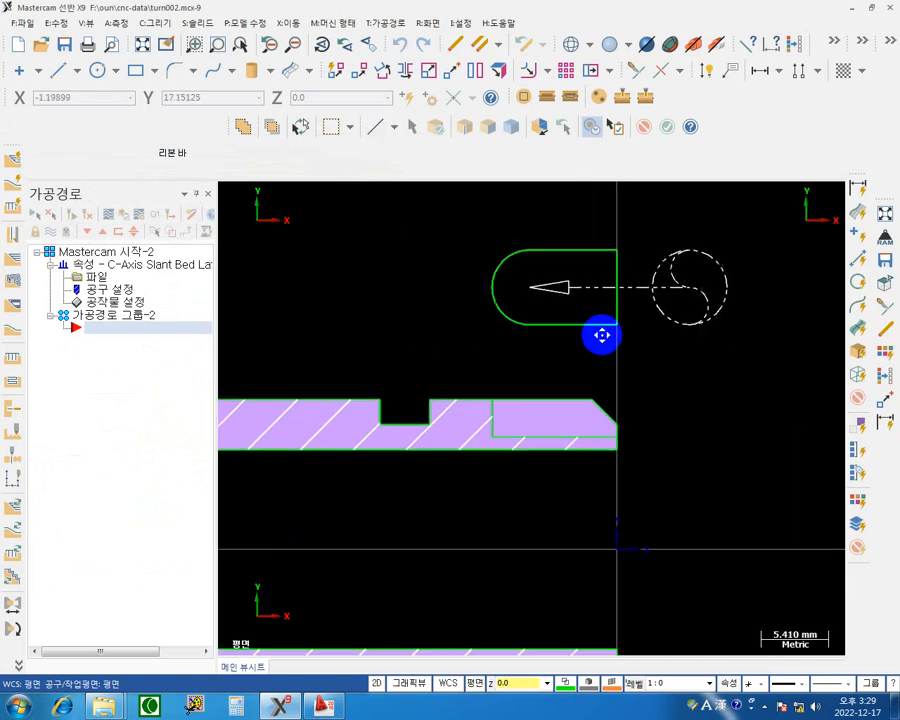
scroll(635, 297, down, 2)
scroll(673, 297, up, 2)
middle_drag(668, 286, 574, 425)
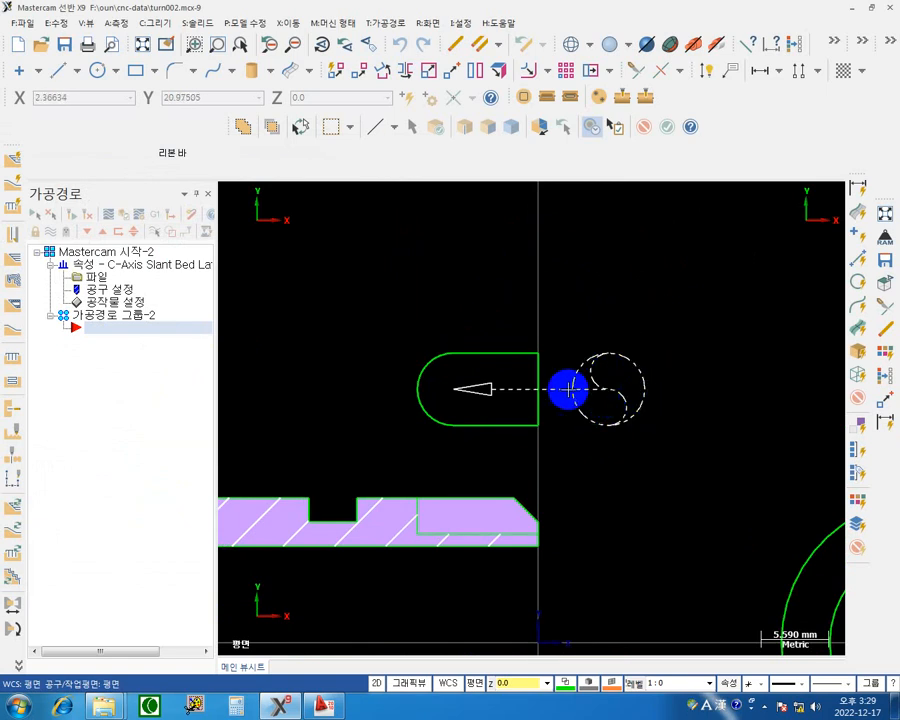
middle_drag(665, 400, 654, 302)
scroll(654, 302, down, 2)
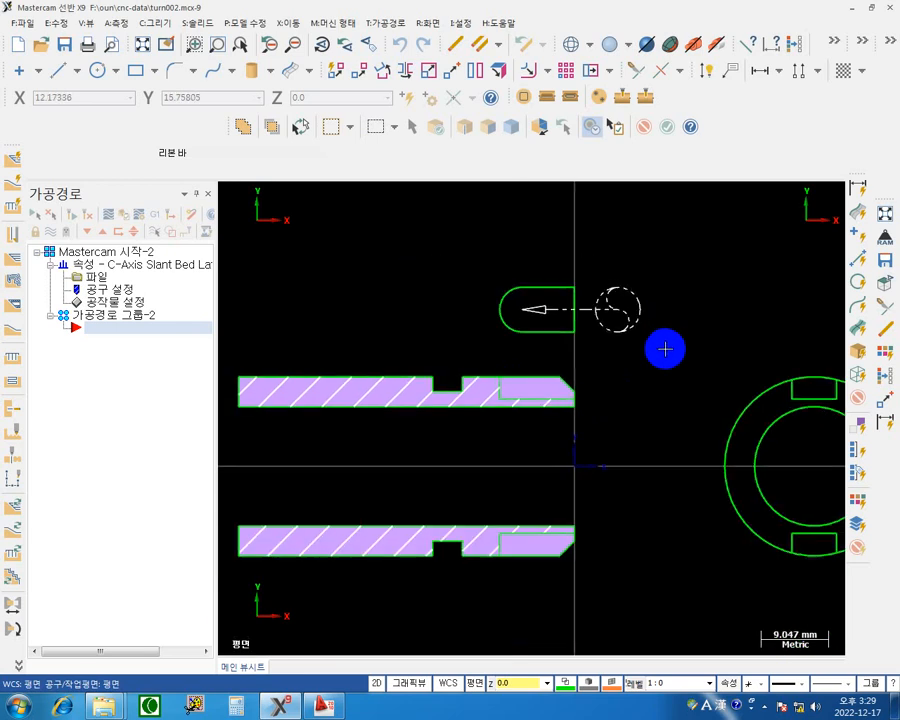
middle_drag(685, 346, 697, 308)
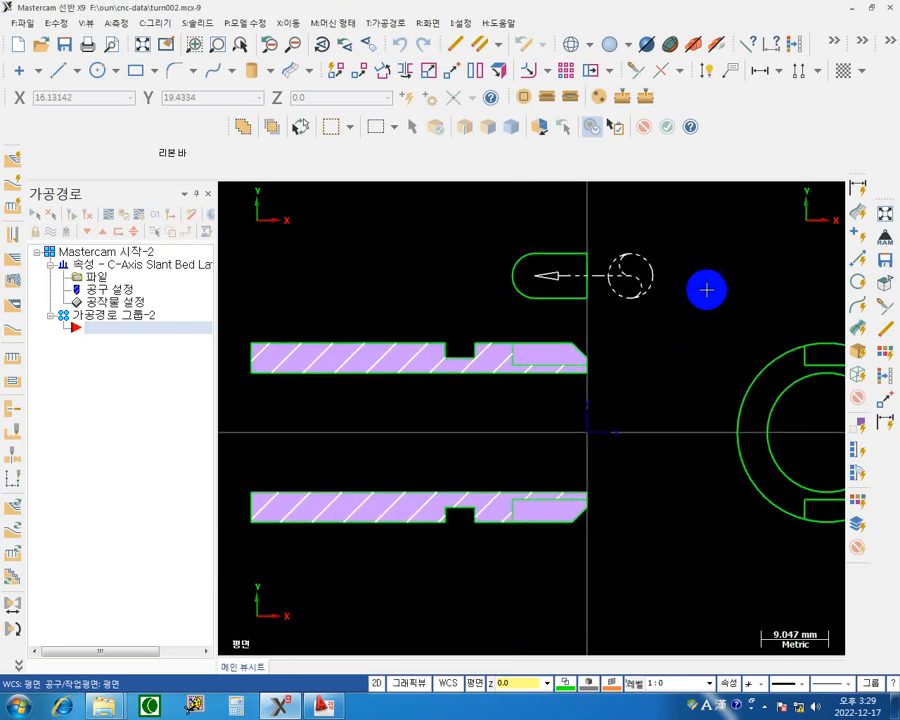
right_click(704, 252)
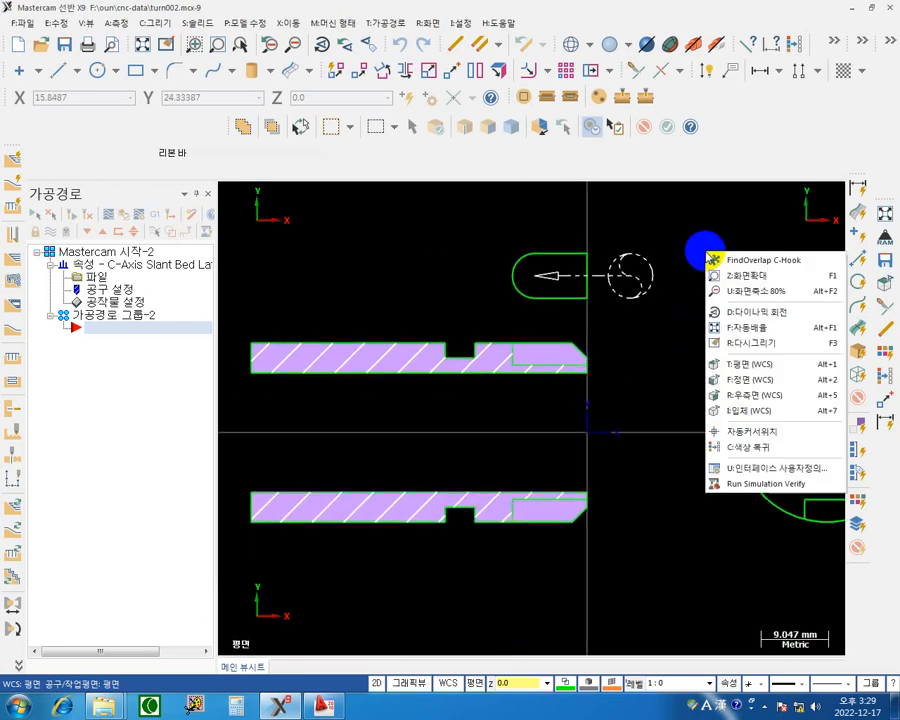
click(752, 411)
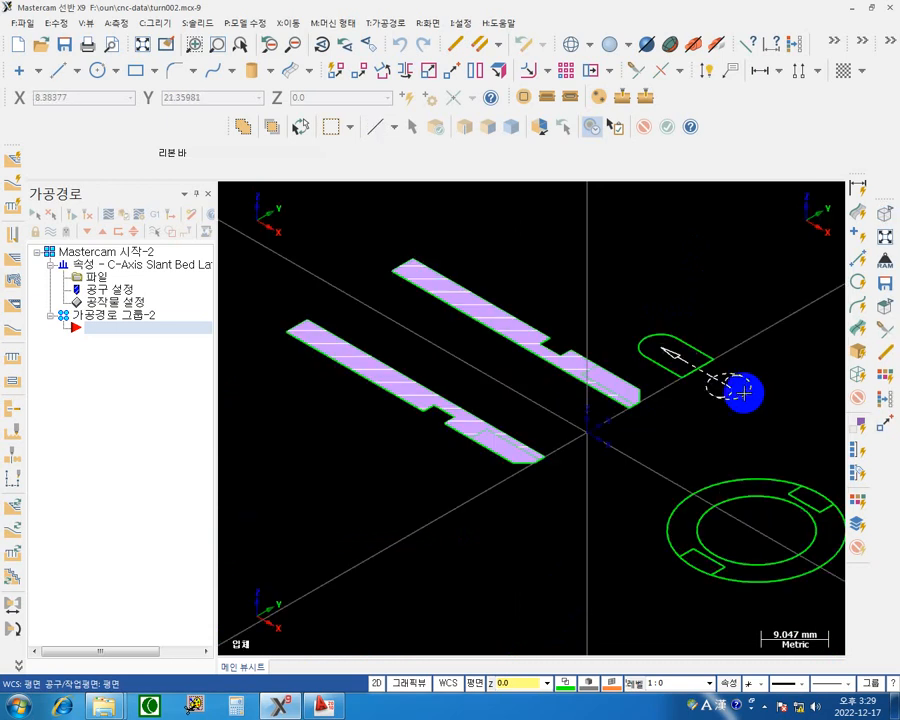
scroll(716, 379, up, 5)
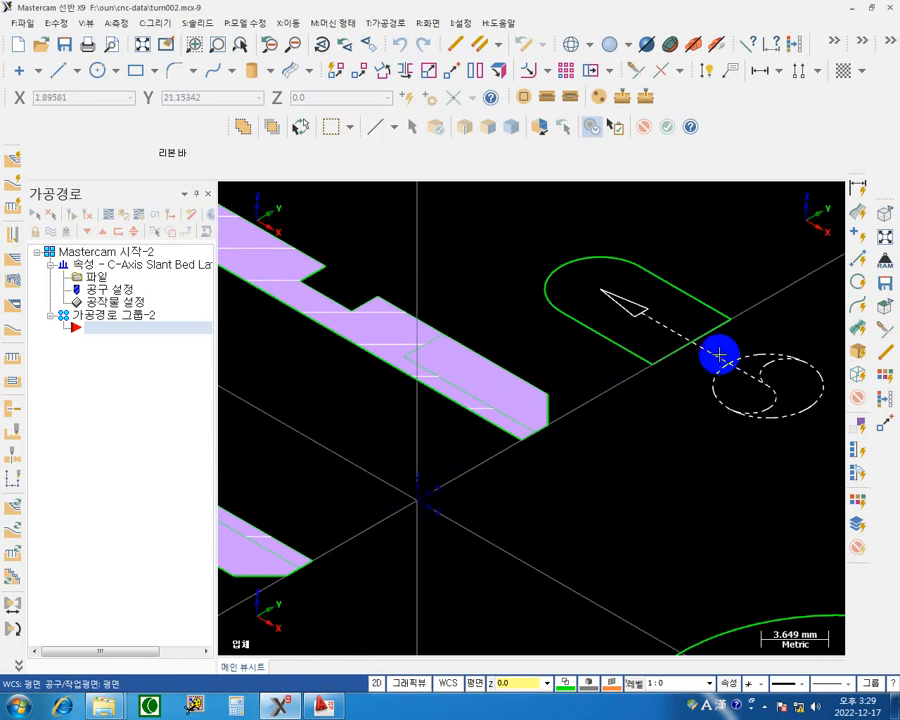
middle_drag(677, 376, 623, 384)
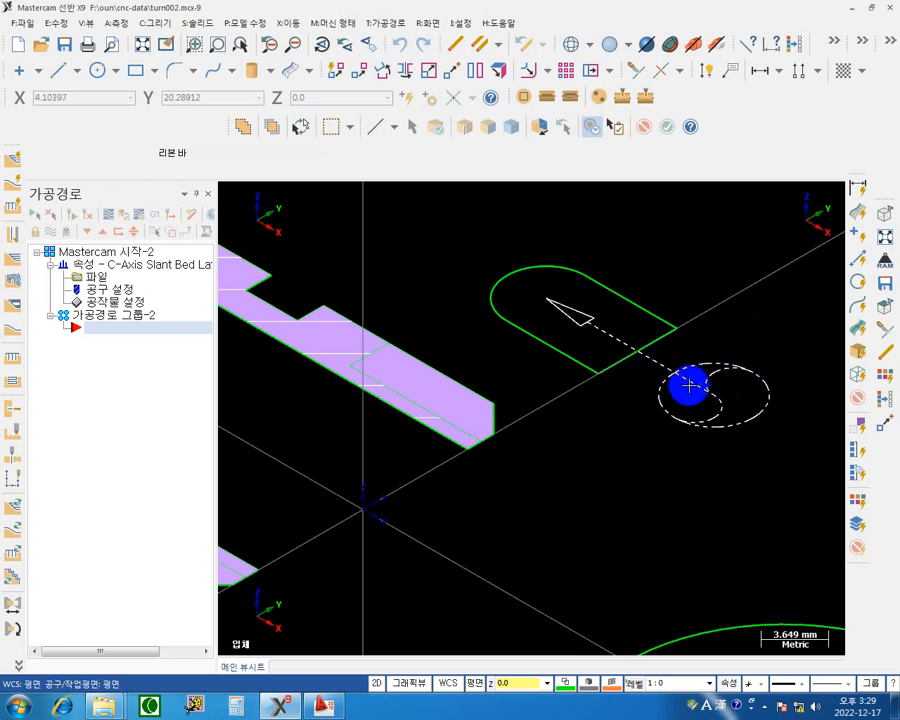
middle_drag(630, 395, 681, 382)
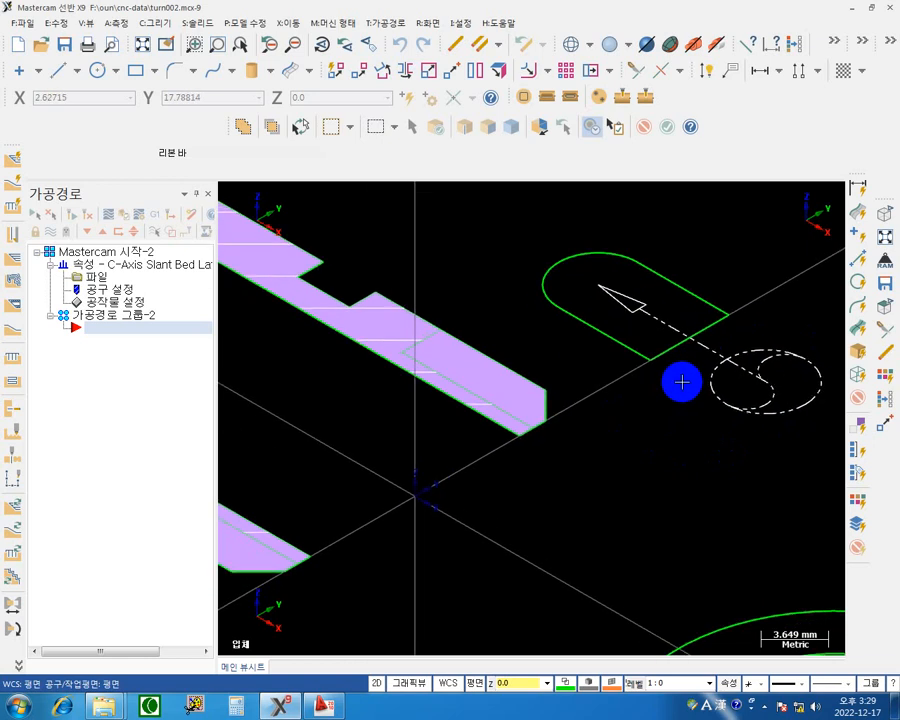
scroll(683, 382, down, 2)
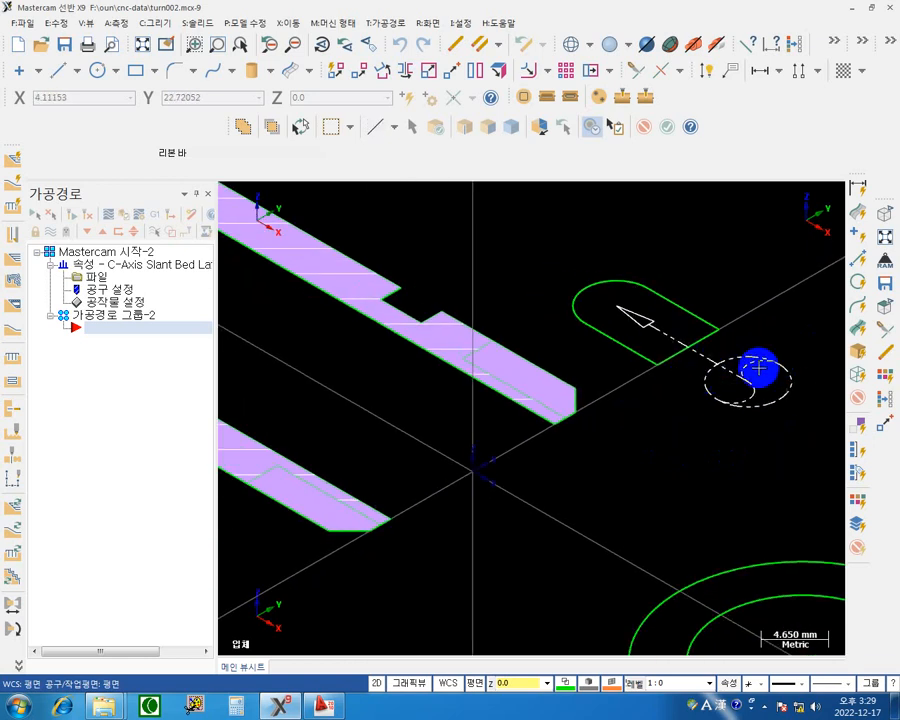
middle_drag(680, 396, 714, 351)
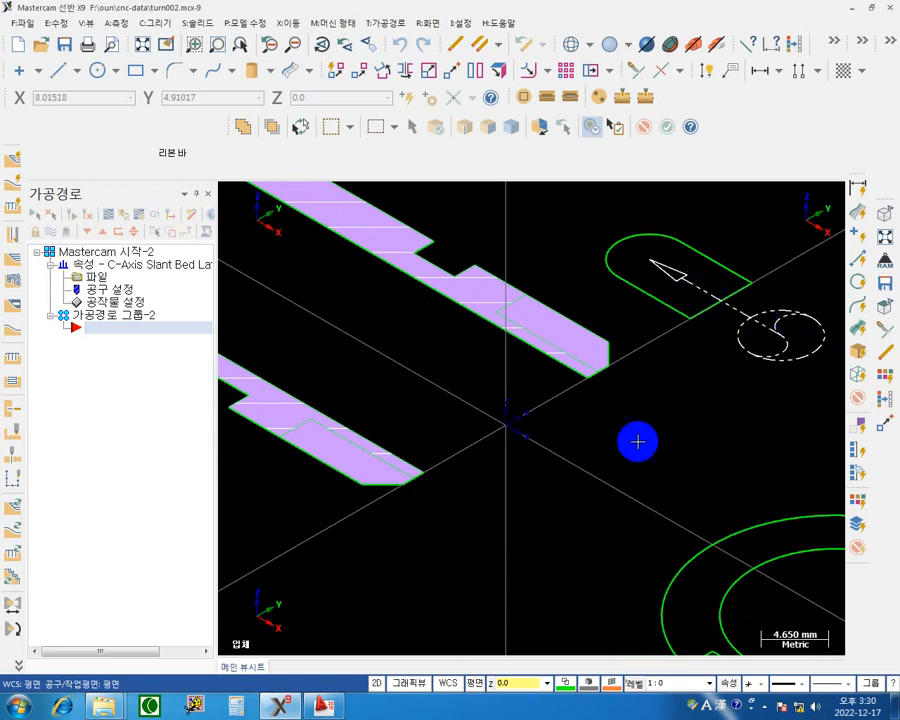
scroll(683, 442, down, 2)
scroll(717, 438, down, 1)
middle_drag(705, 437, 677, 473)
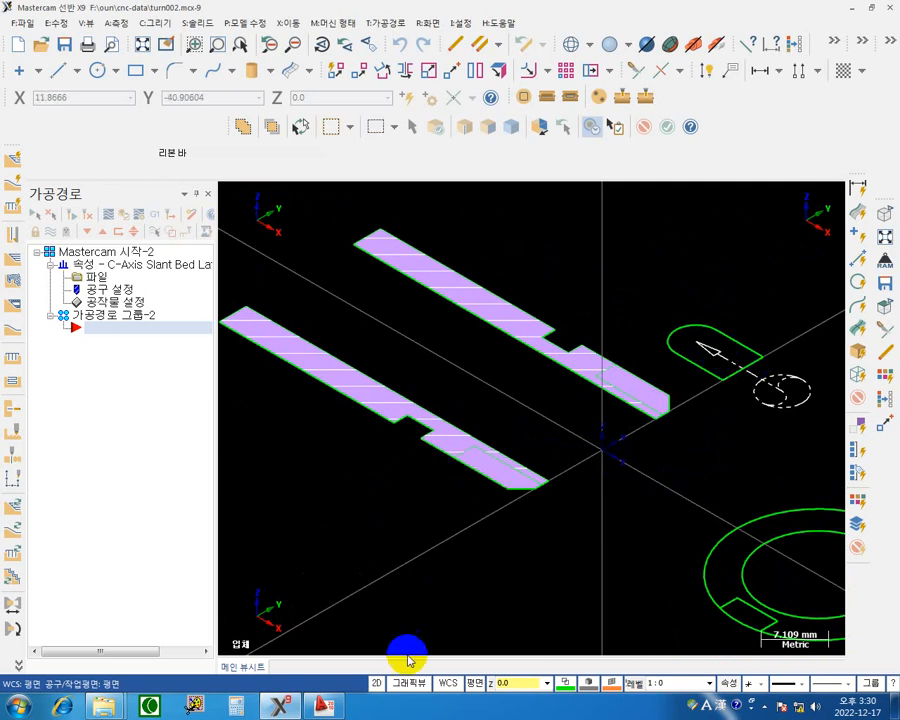
Step: Examine the slot's length, width and depth dimensions and the thread callout in turn002.dwg in AutoCAD, and return to Mastercam
click(331, 709)
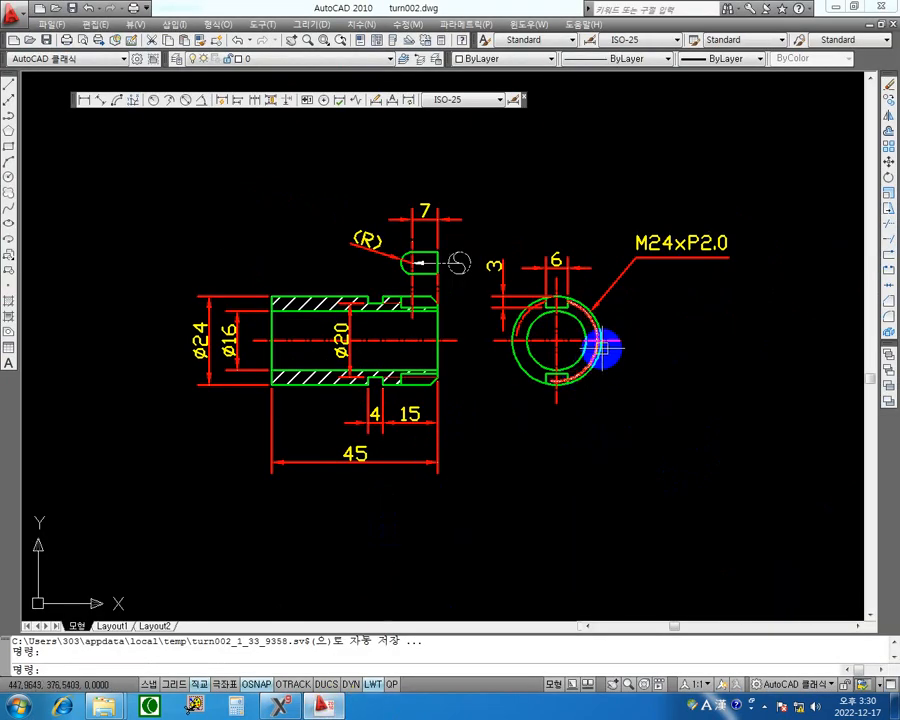
scroll(630, 325, up, 8)
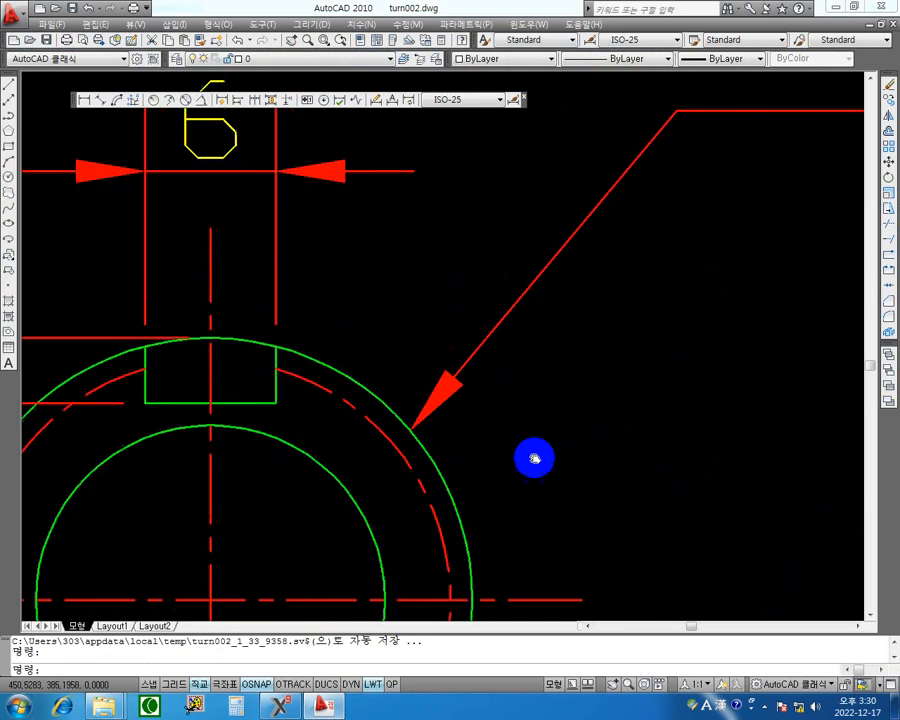
scroll(555, 425, down, 10)
scroll(583, 390, up, 8)
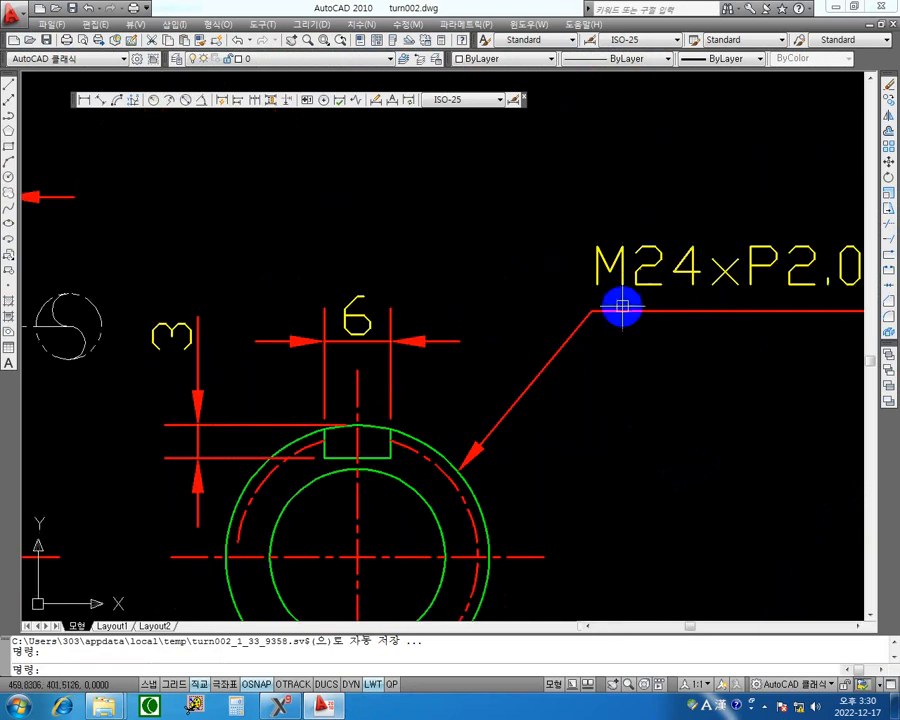
middle_drag(370, 350, 543, 267)
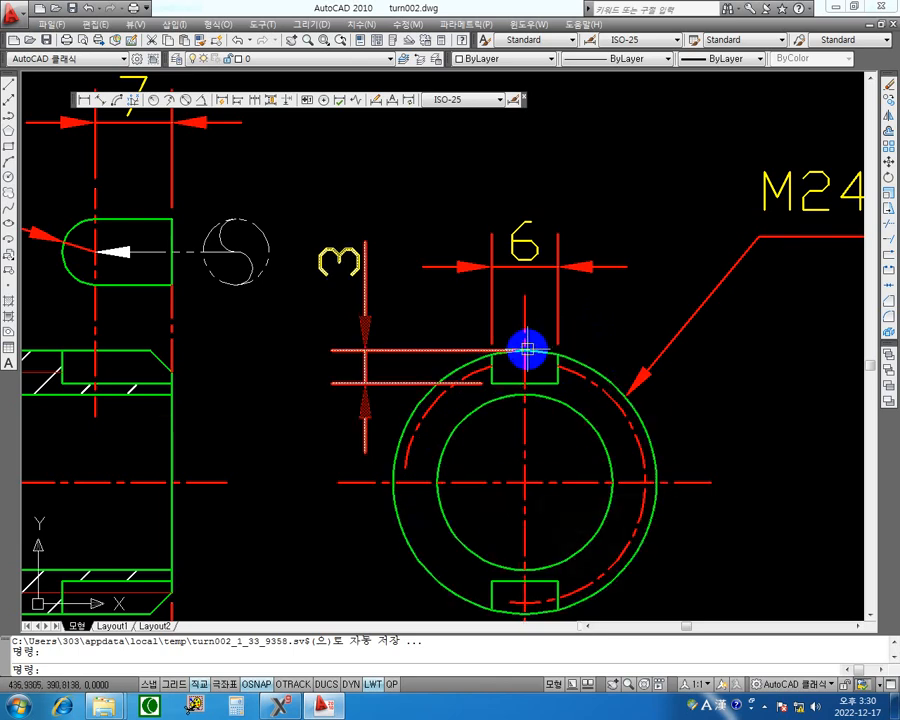
scroll(546, 348, down, 5)
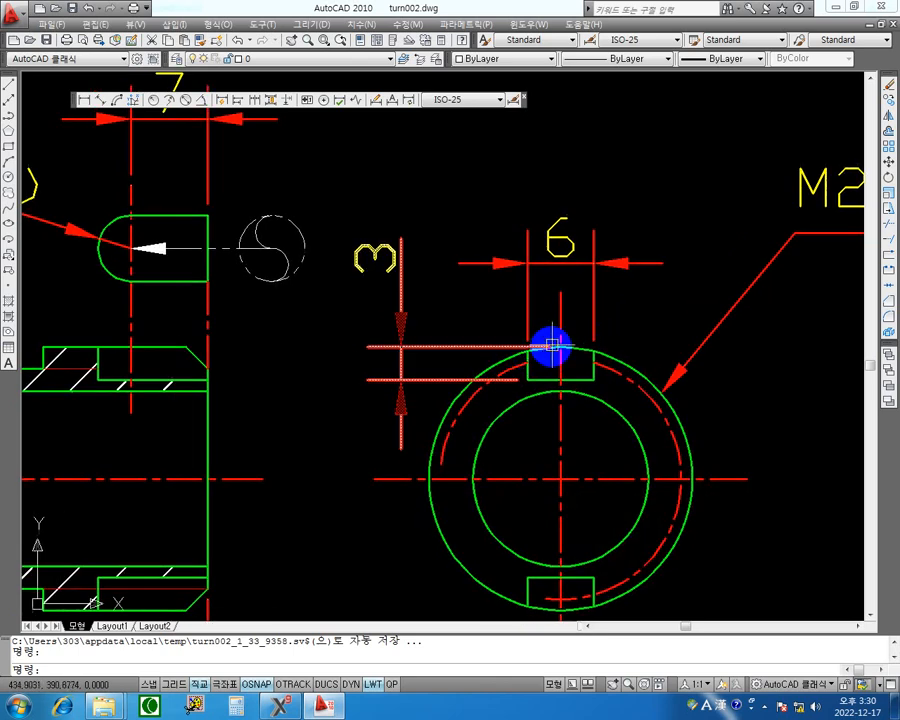
scroll(553, 340, up, 3)
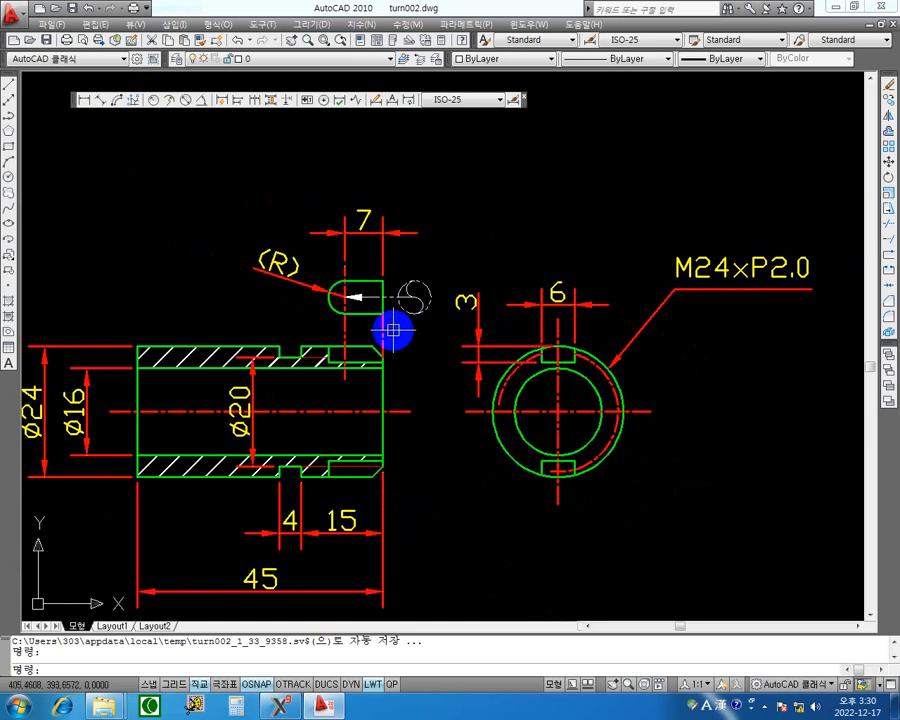
scroll(394, 290, up, 3)
middle_drag(390, 197, 438, 326)
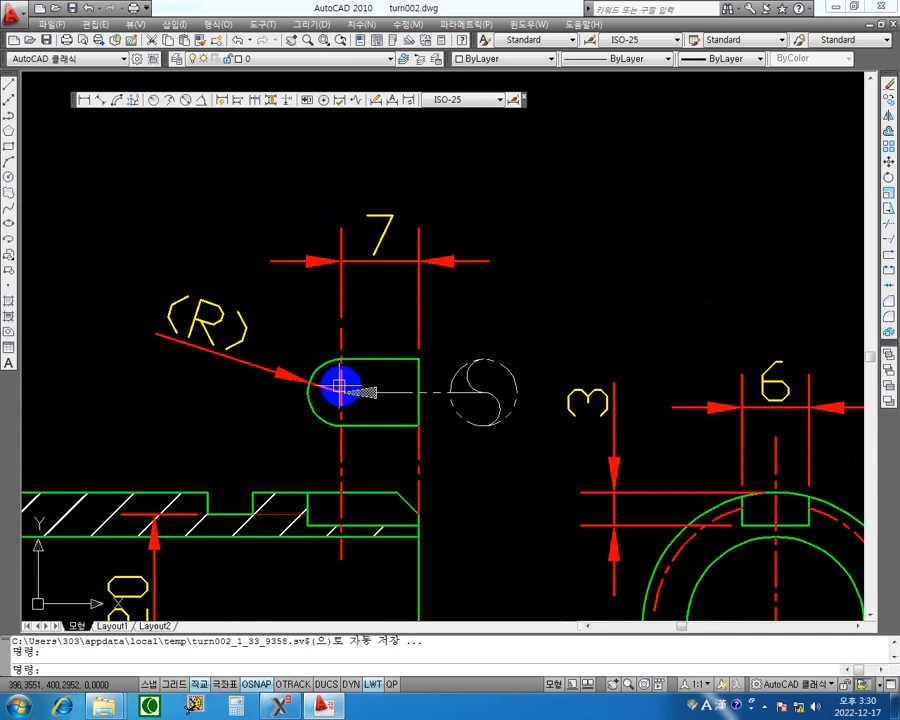
scroll(594, 300, down, 5)
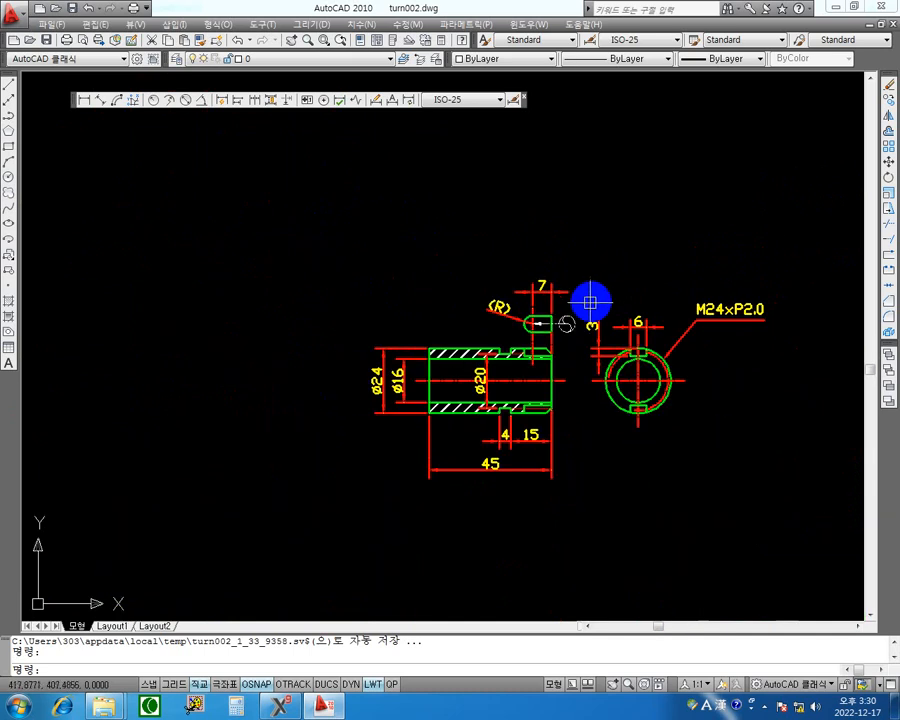
scroll(588, 302, up, 2)
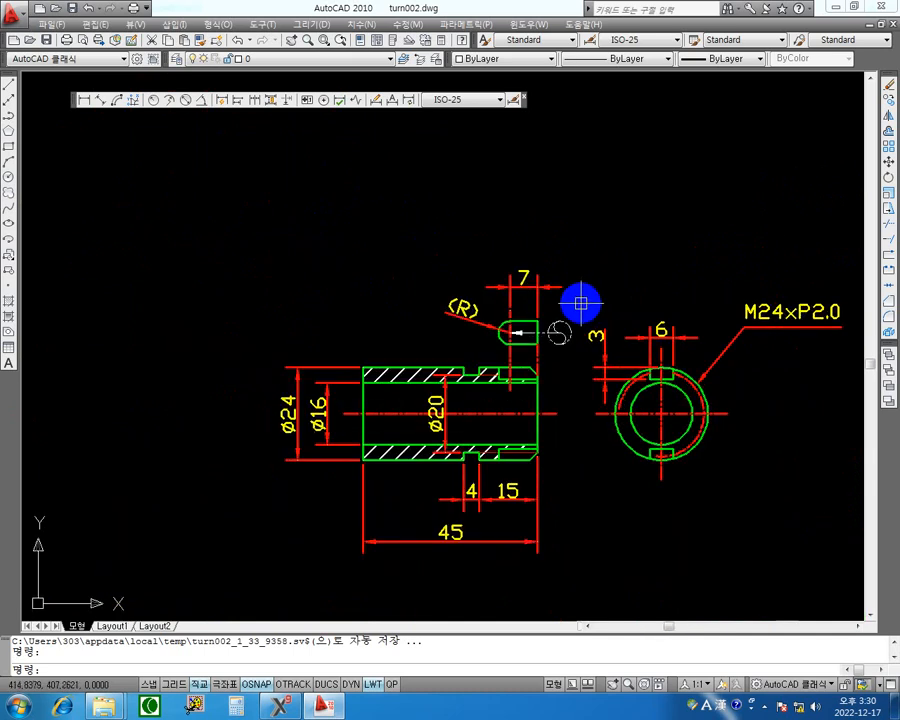
click(836, 8)
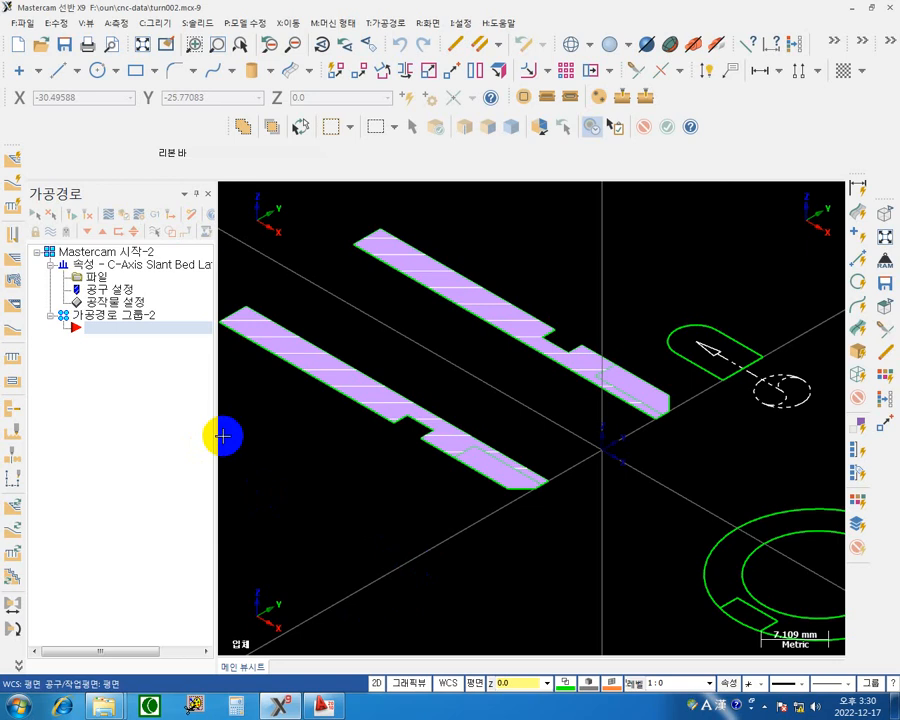
Step: Start an endpoint line and set the drawing colour to yellow, number 14
click(59, 78)
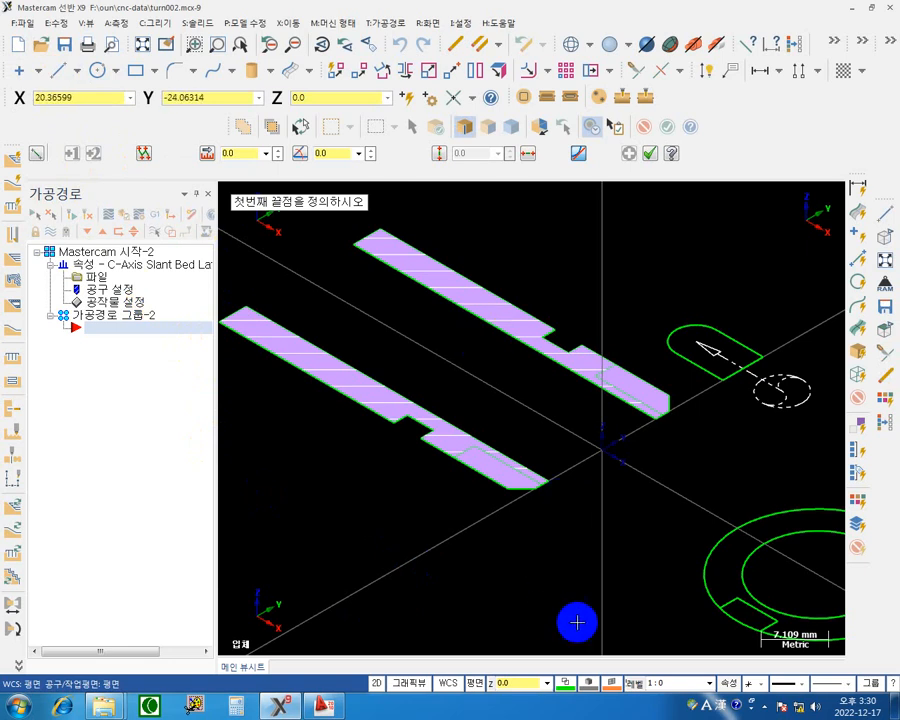
click(566, 685)
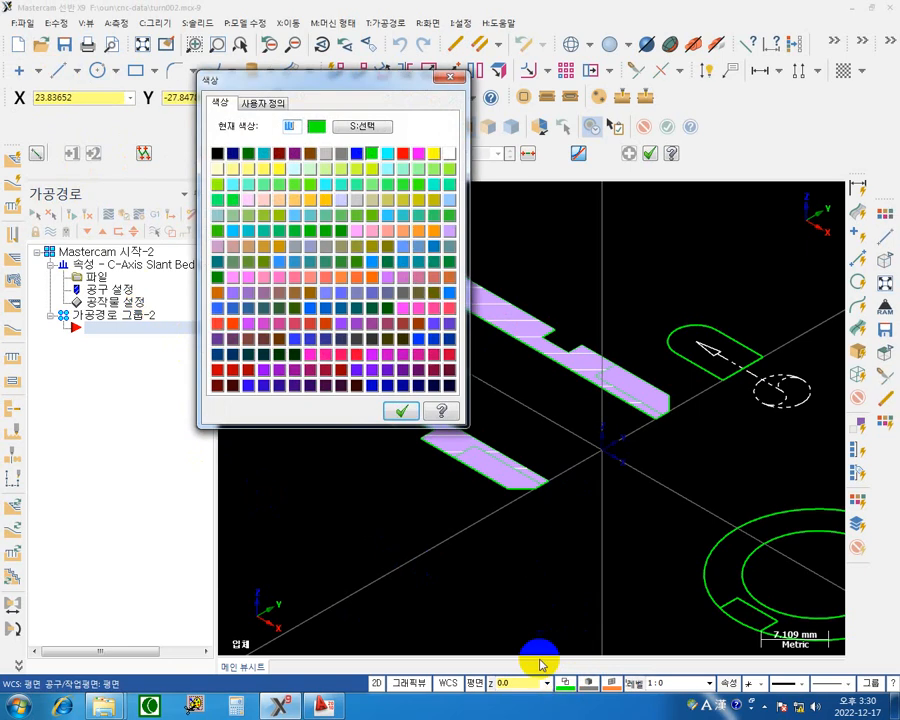
click(432, 153)
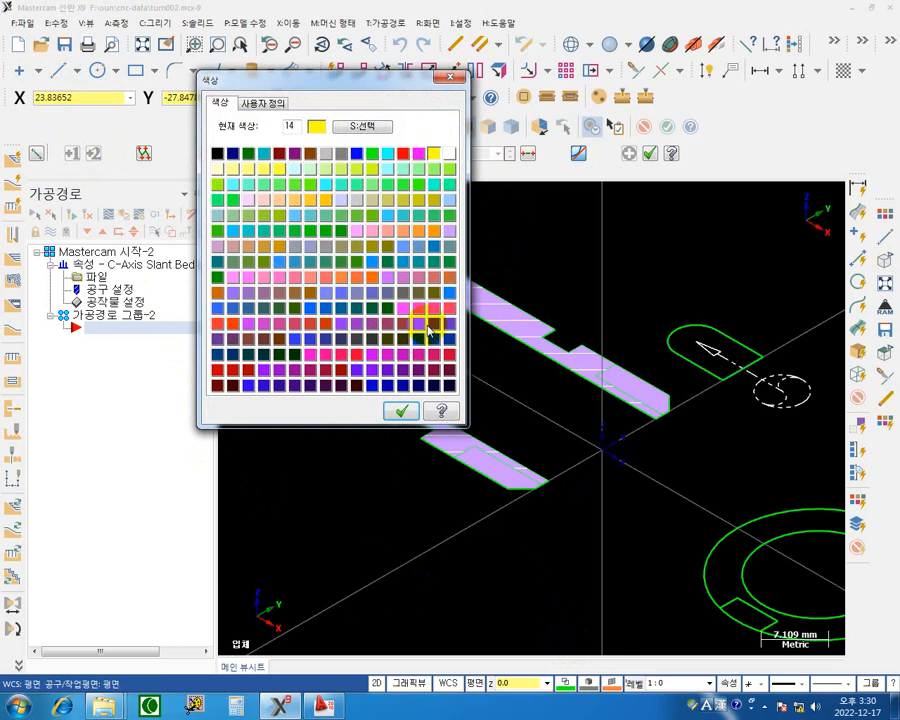
click(398, 412)
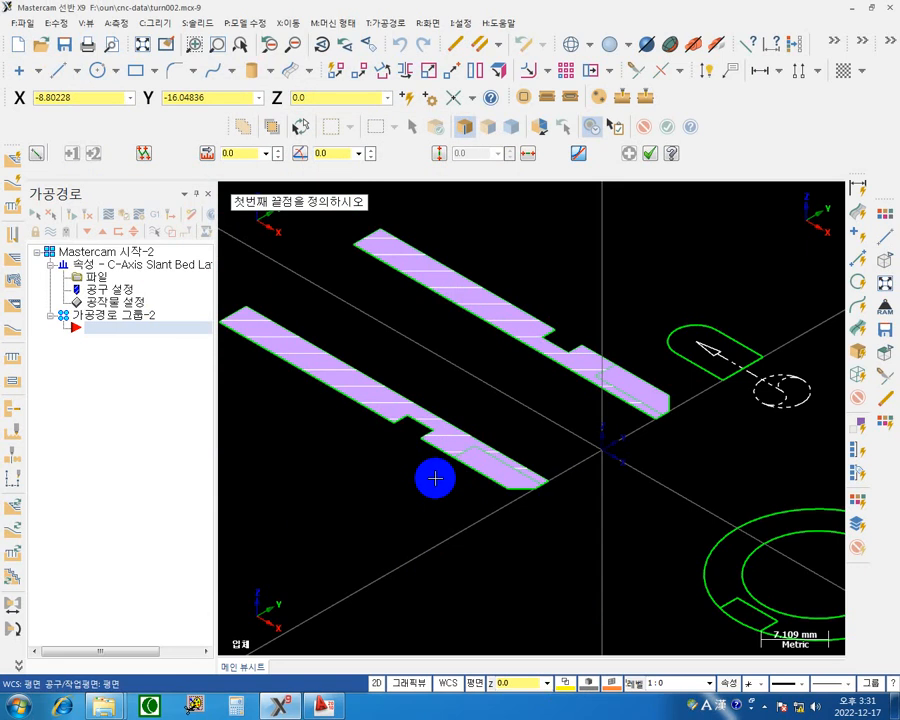
Step: Place a line 7 mm long at 180 degrees from the origin at Z depth 12
click(518, 686)
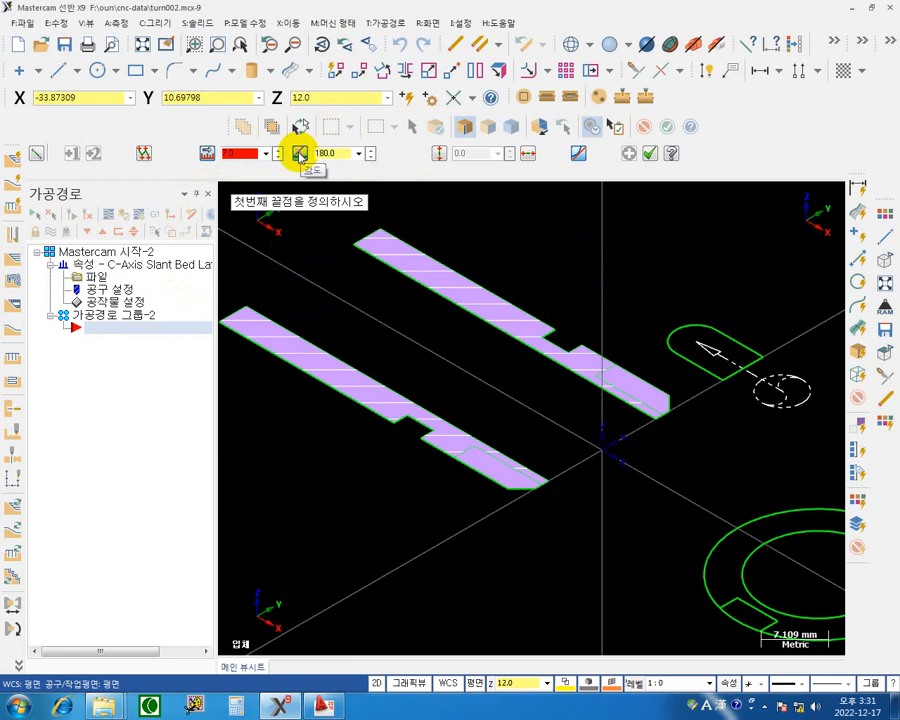
click(299, 154)
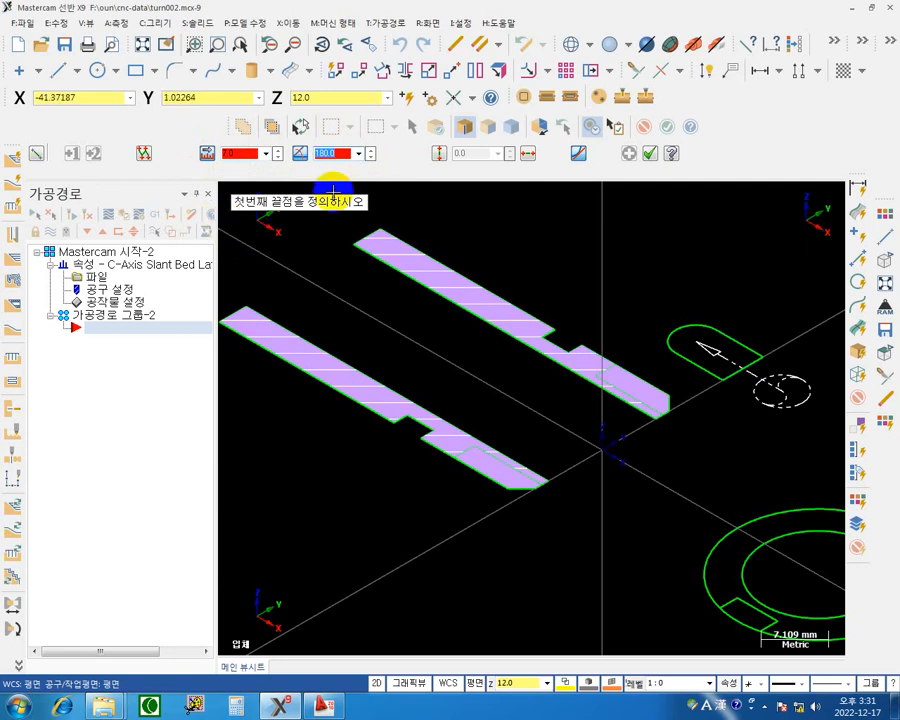
click(604, 452)
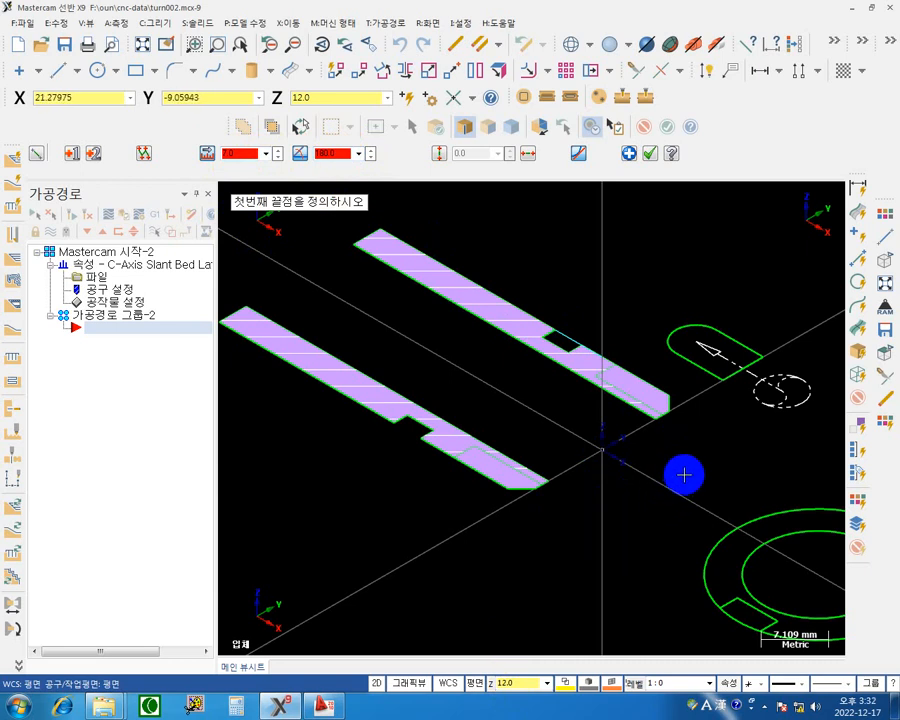
middle_drag(684, 475, 697, 457)
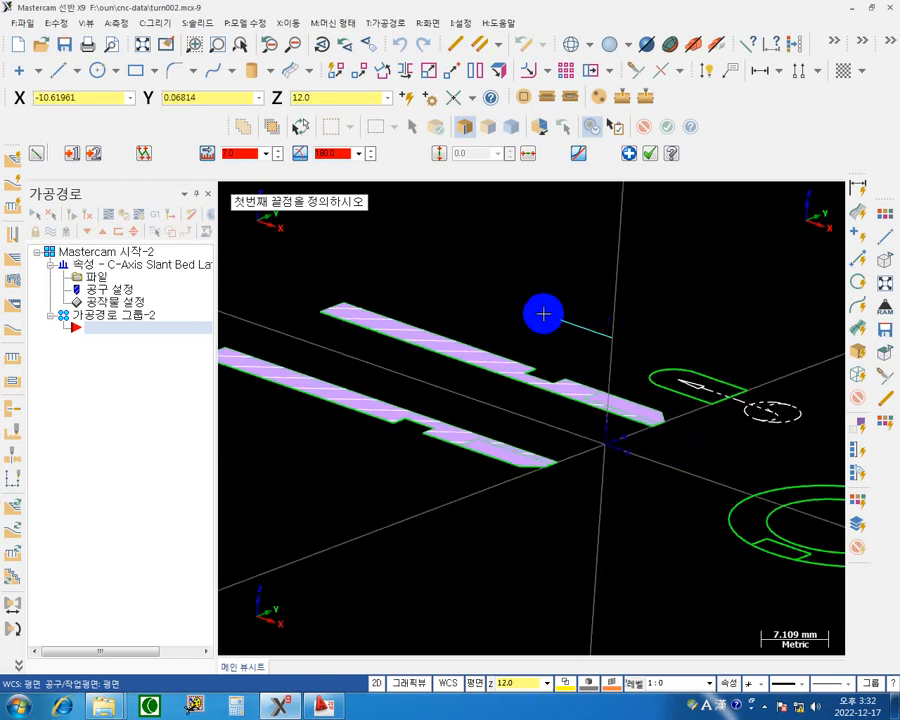
click(325, 153)
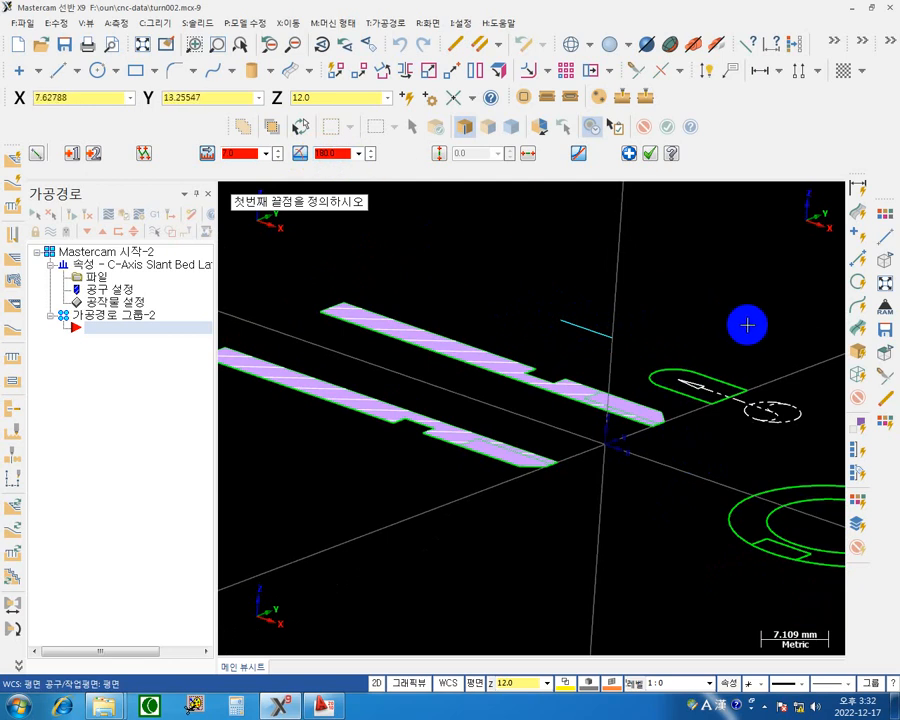
Step: Give the line at Z 12 the third line width and apply it, keeping the line command active
click(849, 685)
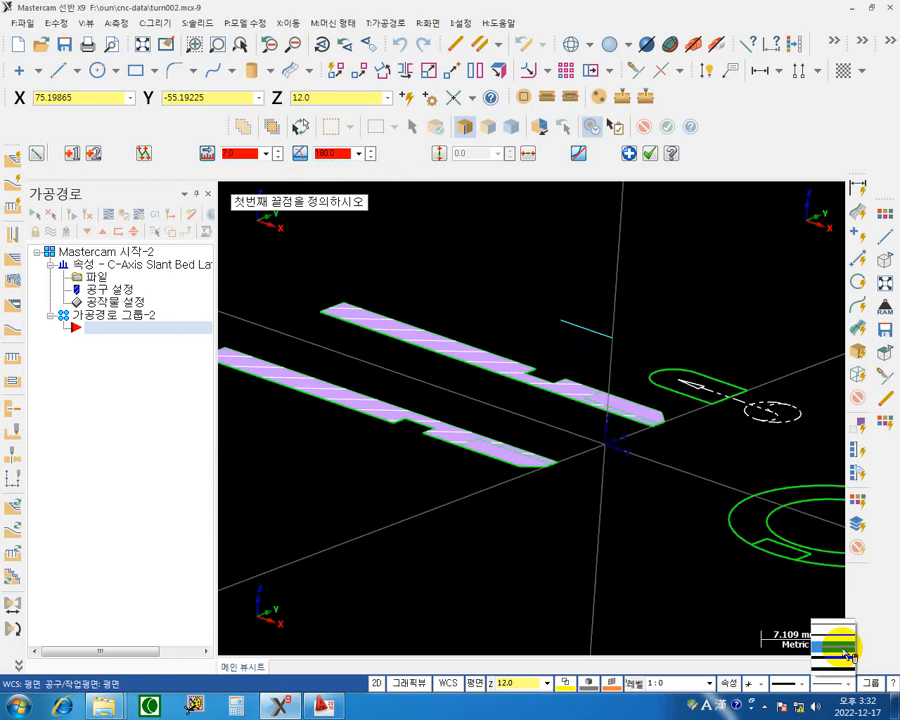
click(844, 649)
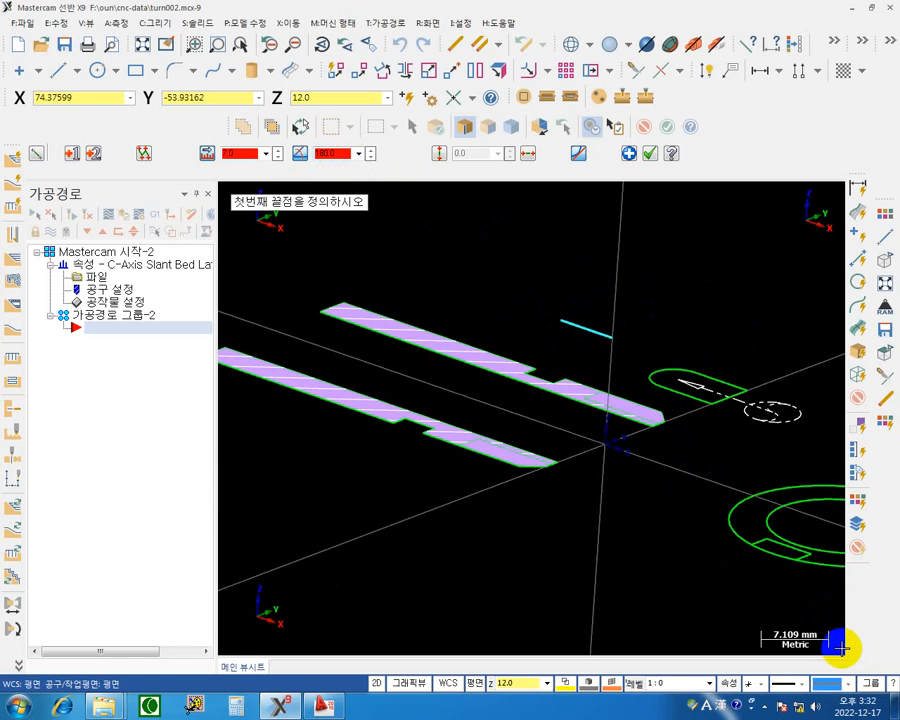
click(628, 154)
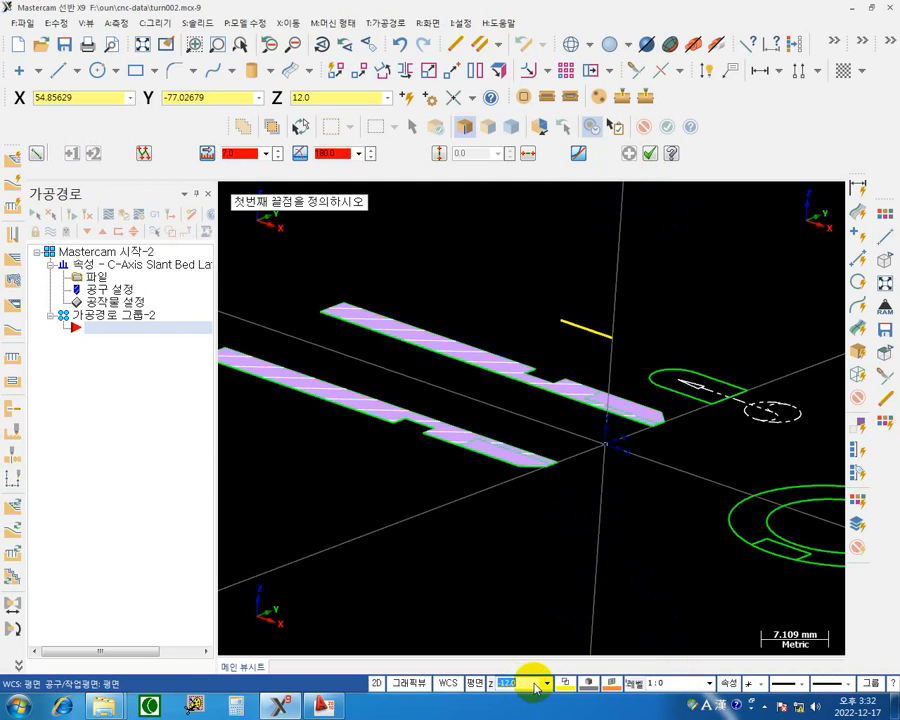
Step: Draw a second line 7 mm long at 180 degrees from the origin at Z depth -12 and finish the line command
click(610, 455)
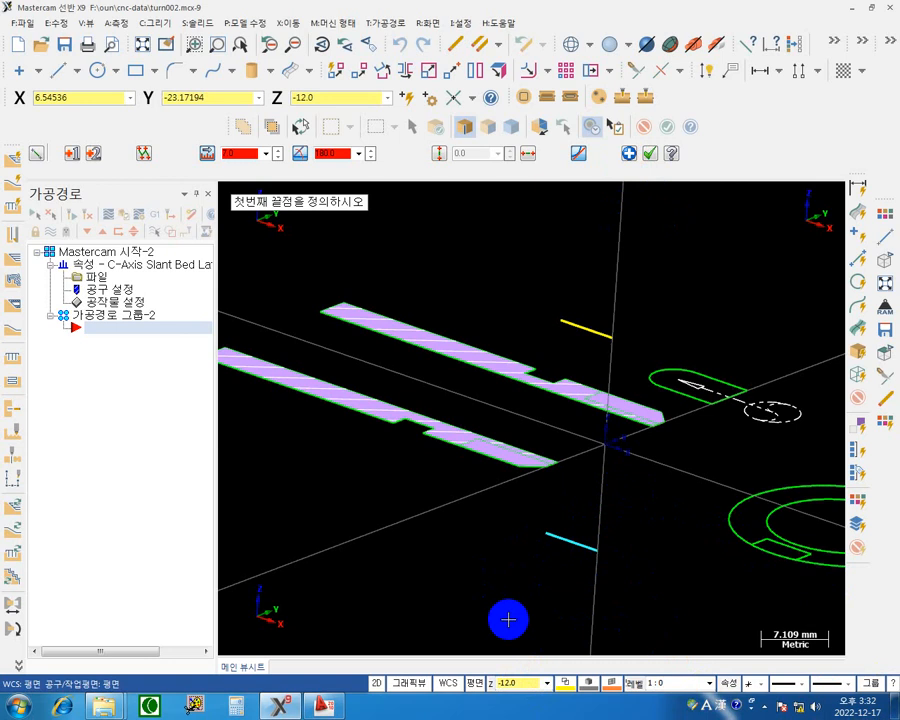
middle_drag(759, 273, 653, 283)
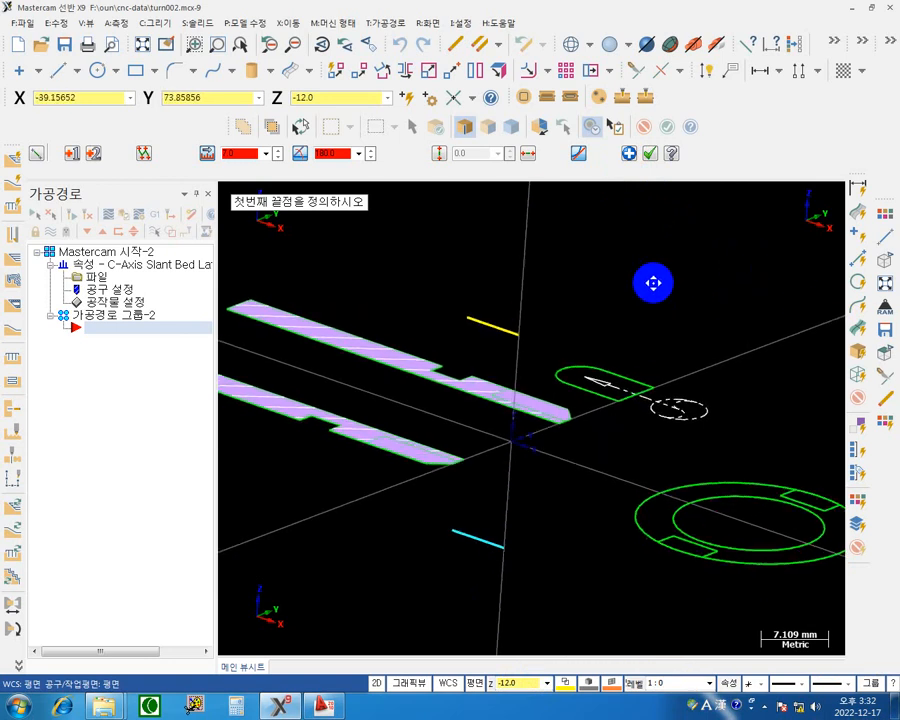
click(649, 155)
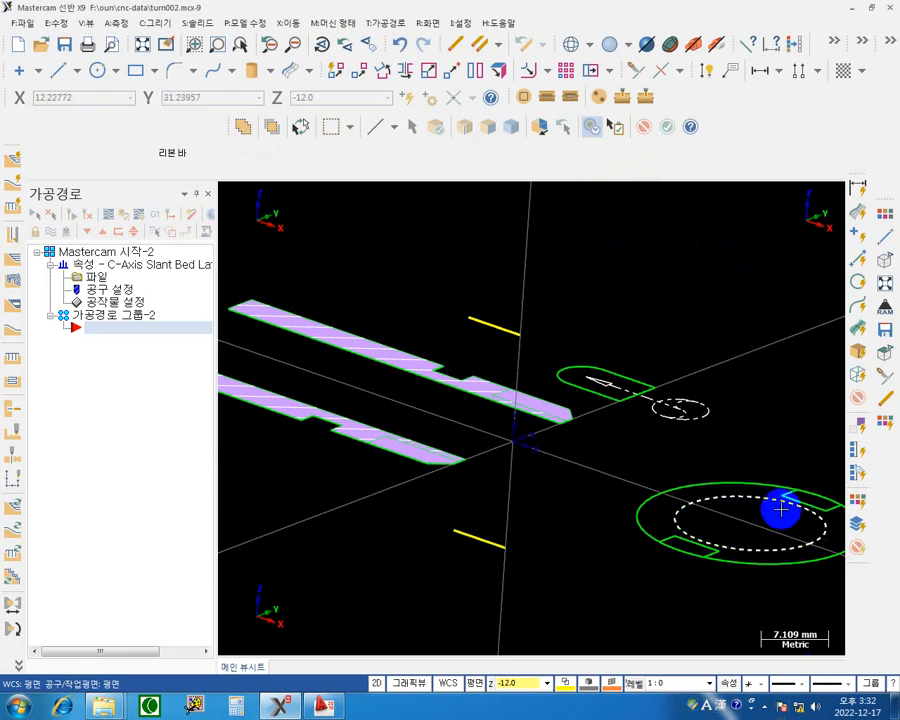
middle_drag(781, 510, 737, 477)
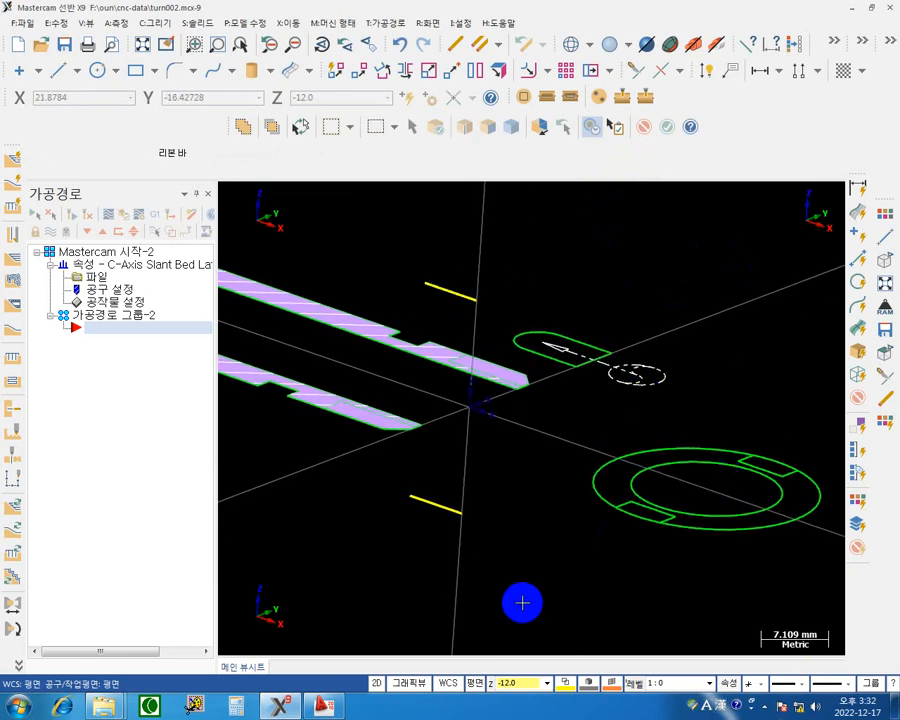
click(461, 305)
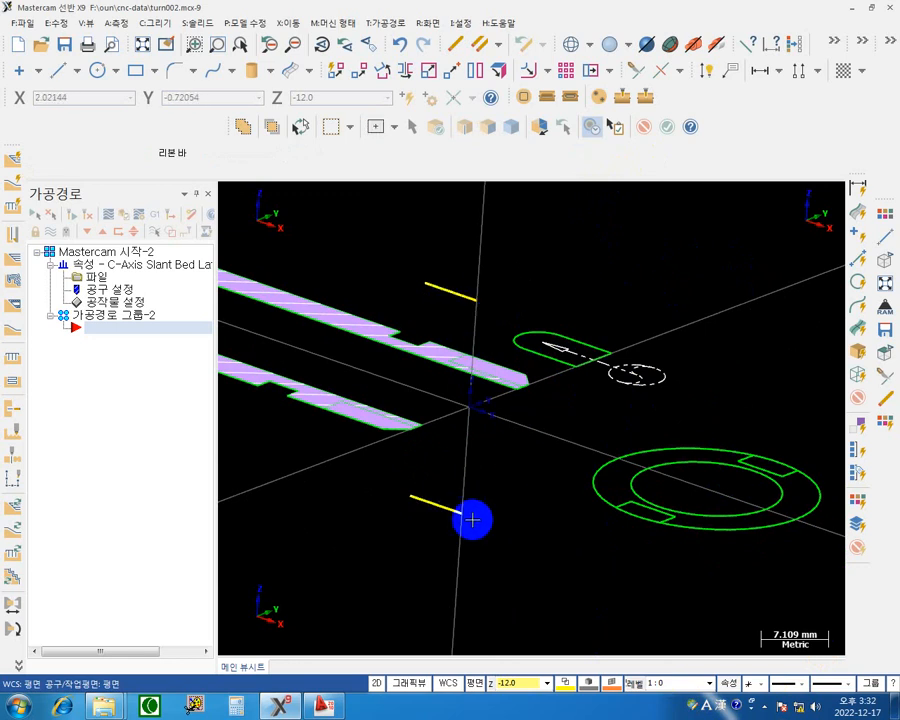
middle_drag(472, 520, 470, 541)
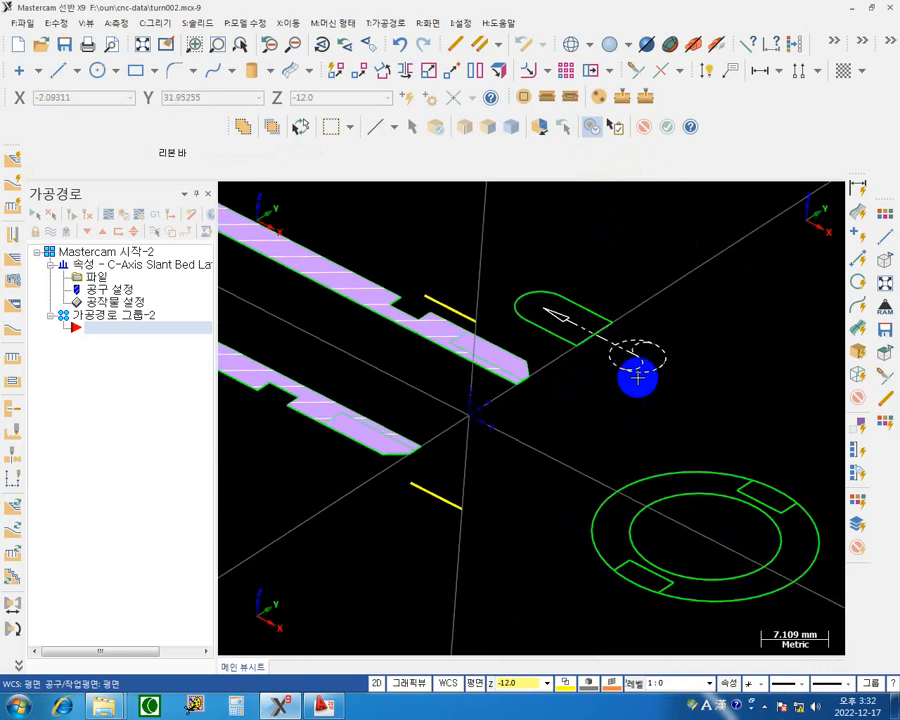
scroll(650, 372, up, 3)
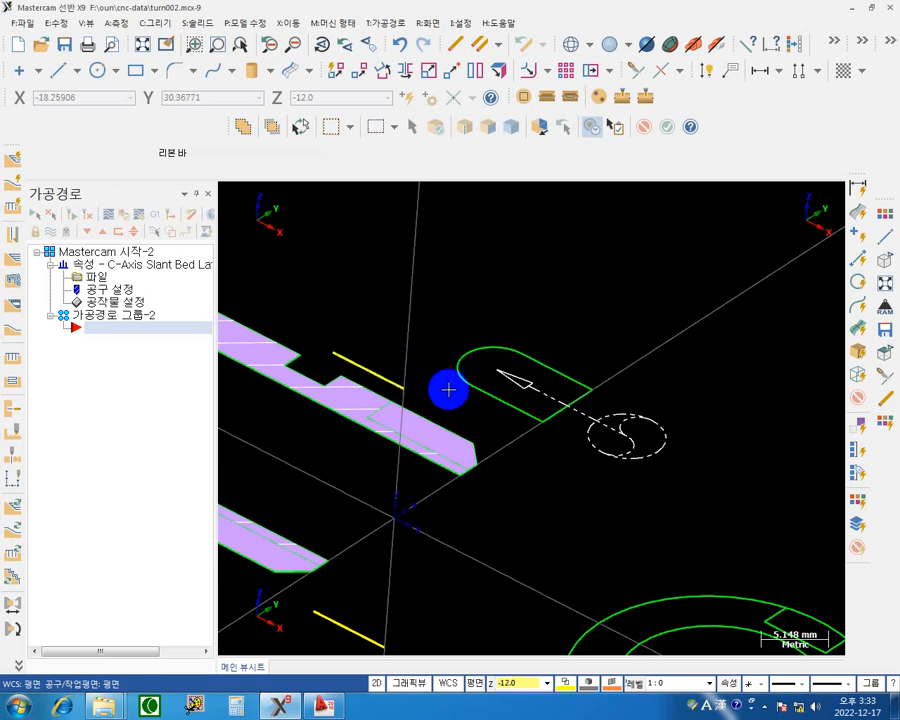
middle_drag(528, 427, 662, 331)
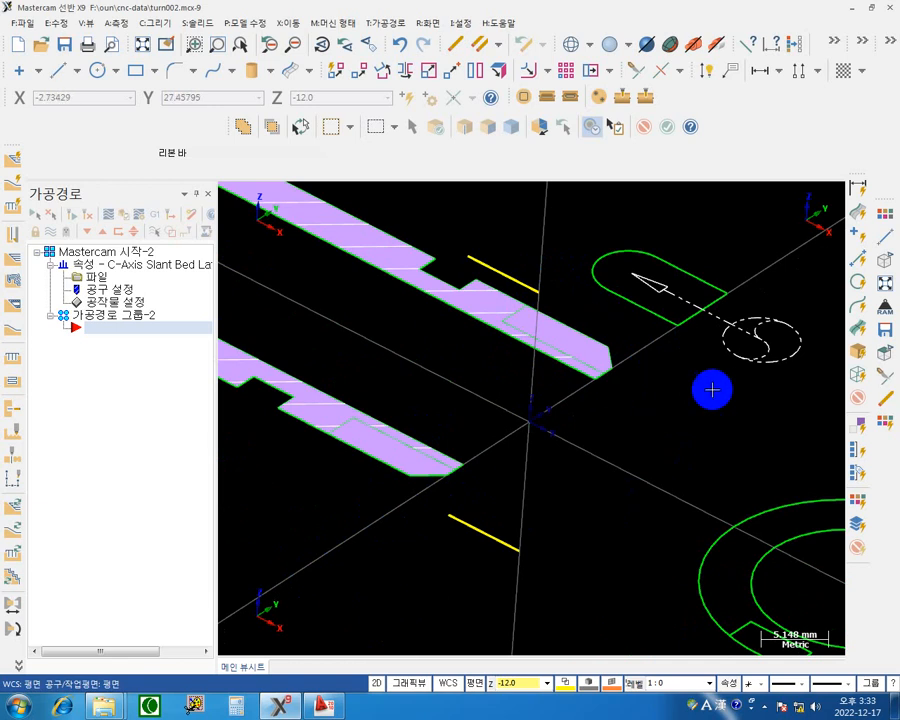
middle_drag(738, 408, 485, 346)
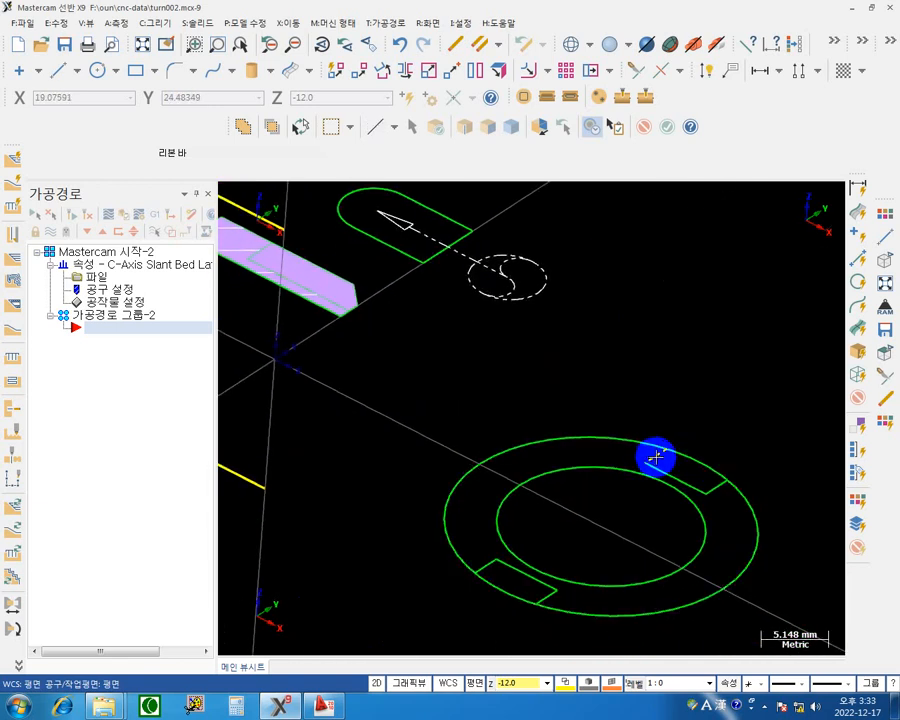
Step: Extend the yellow line at Z 12 by 5 mm beyond its origin-side end
middle_drag(643, 432, 722, 498)
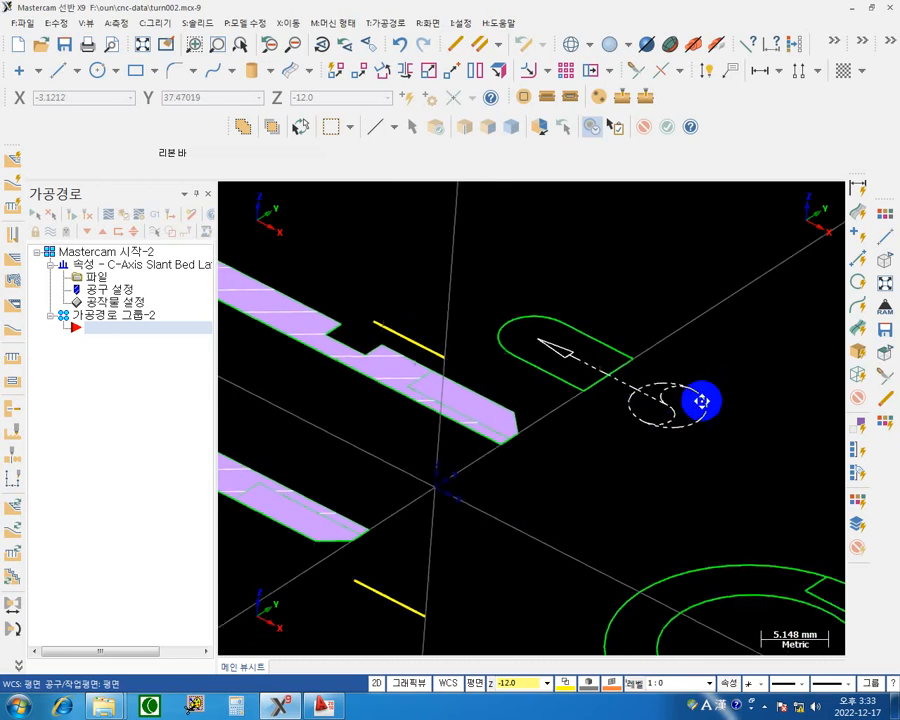
middle_drag(702, 401, 693, 403)
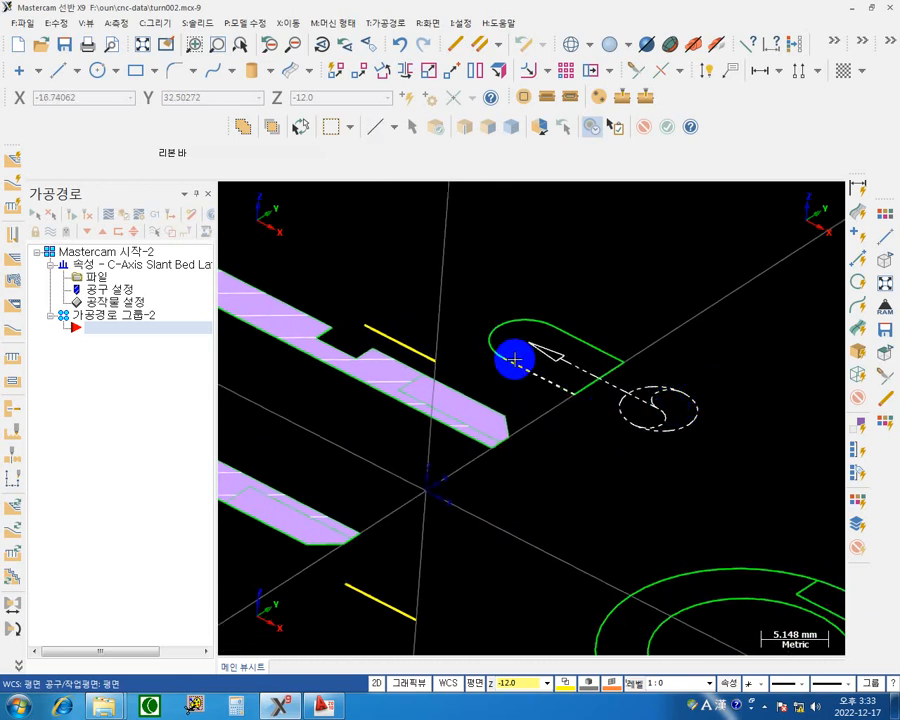
click(428, 357)
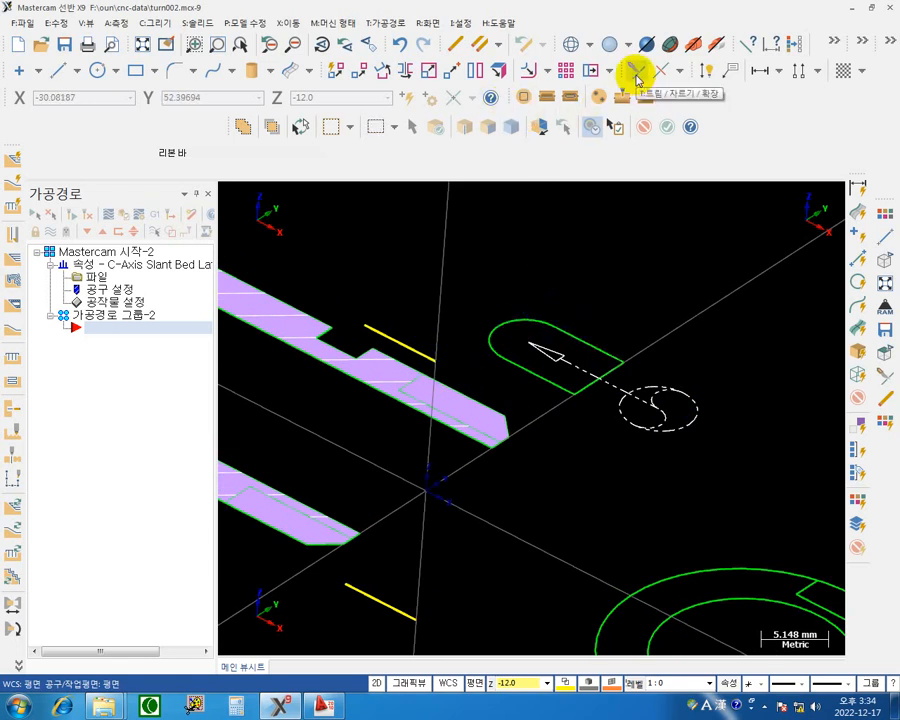
click(637, 77)
click(637, 78)
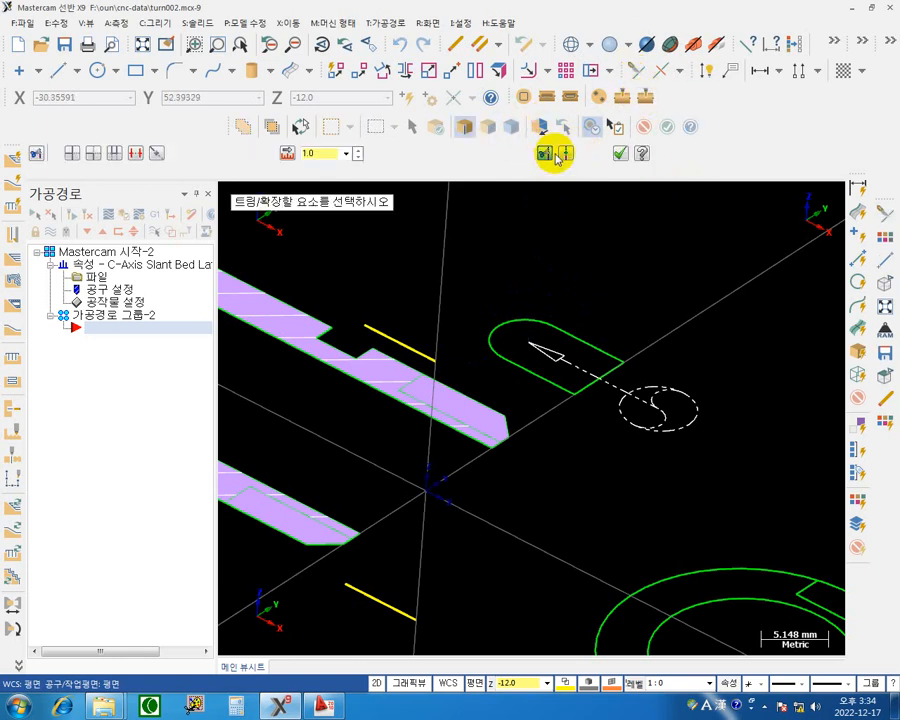
click(321, 153)
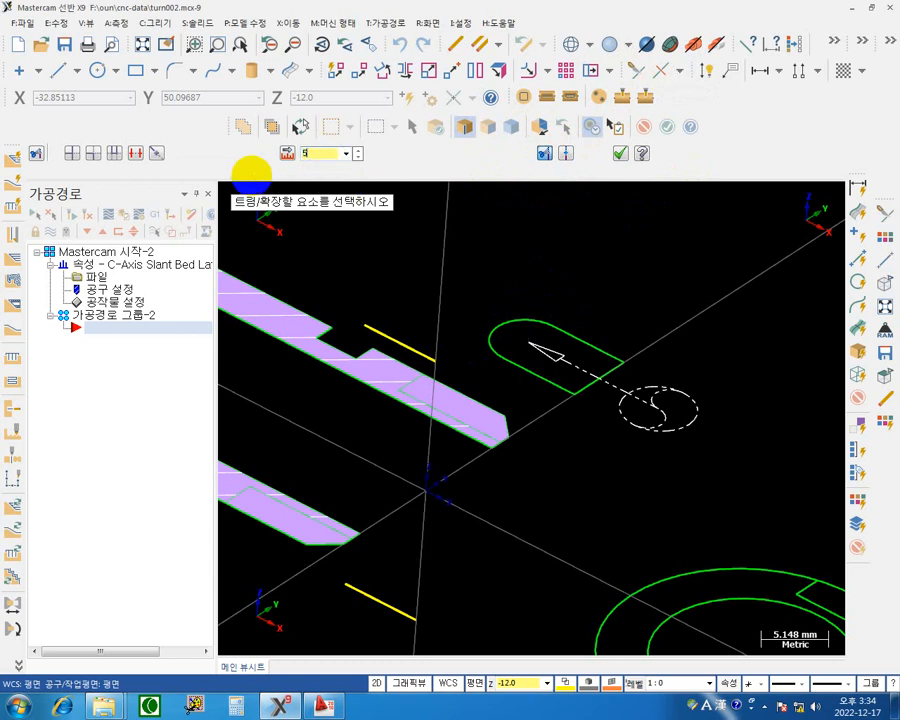
click(433, 352)
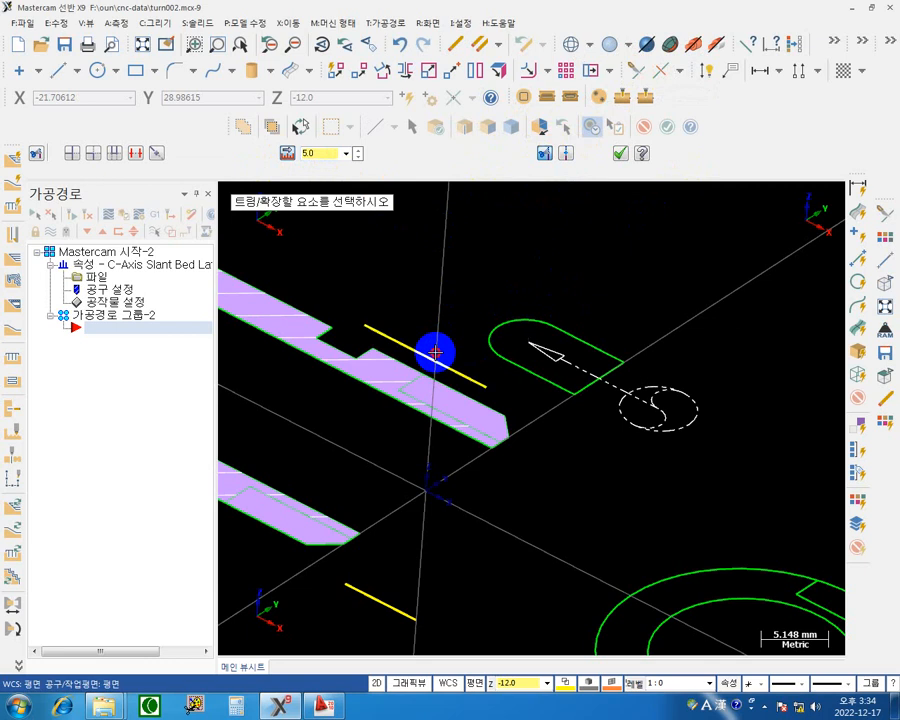
Step: Extend the yellow line at Z -12 by the same 5 mm beyond its origin-side end
middle_drag(532, 498, 538, 374)
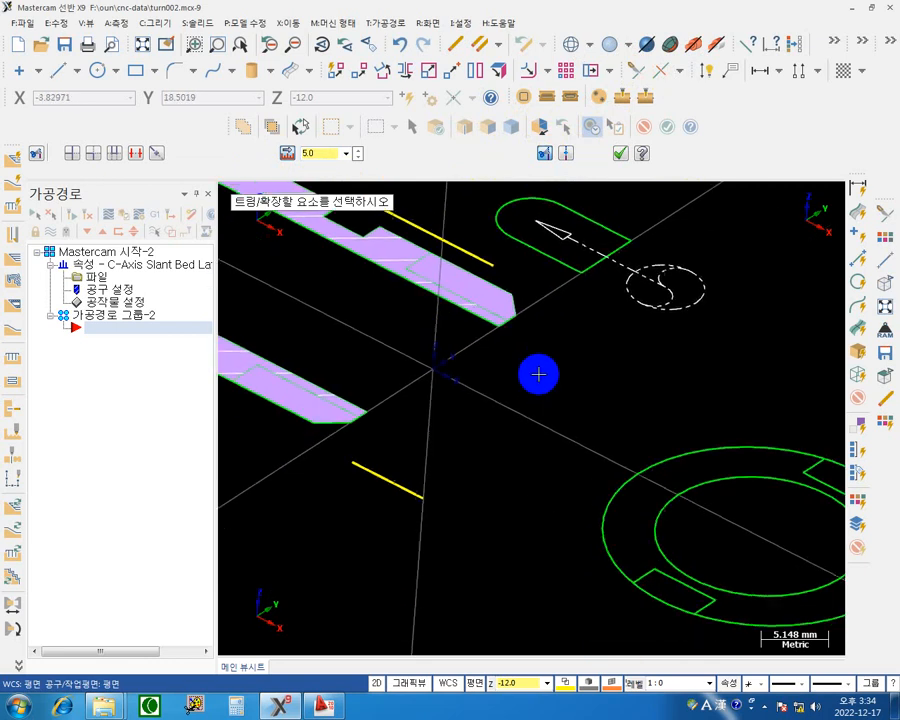
click(411, 488)
click(420, 490)
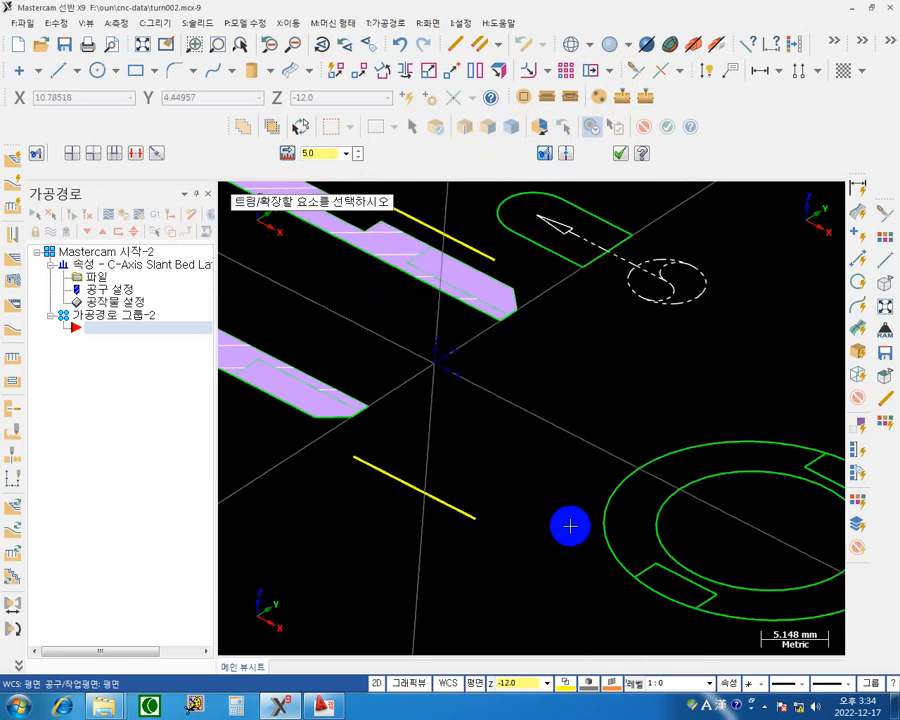
Step: Examine both extended lines against the sleeve section from several viewing angles and finish the trim/extend command
scroll(552, 526, down, 1)
middle_drag(540, 464, 591, 459)
shift+middle_drag(543, 424, 575, 489)
scroll(621, 498, down, 2)
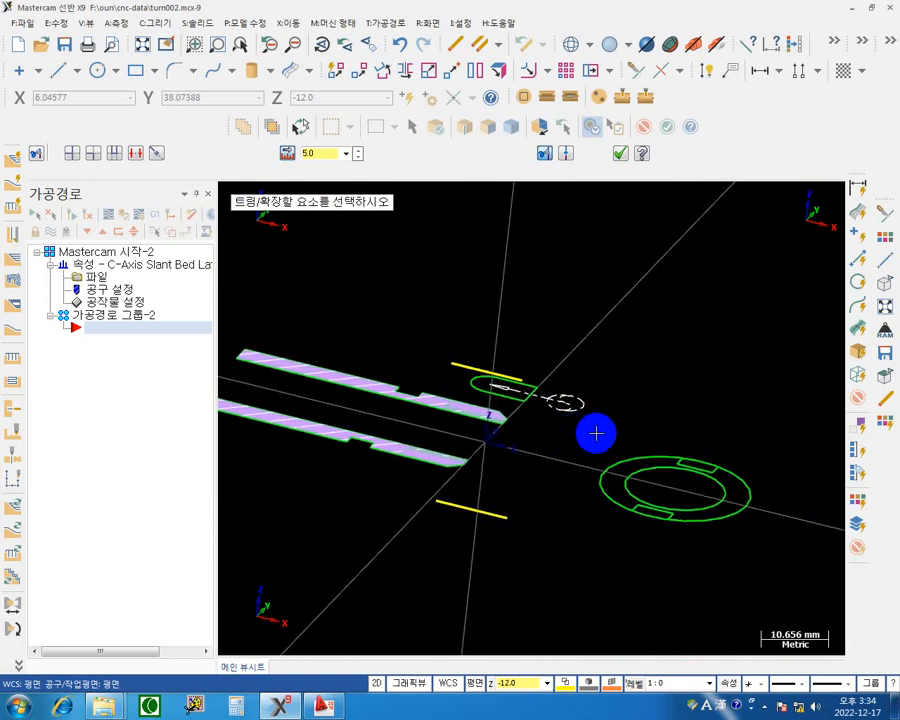
shift+middle_drag(717, 360, 605, 382)
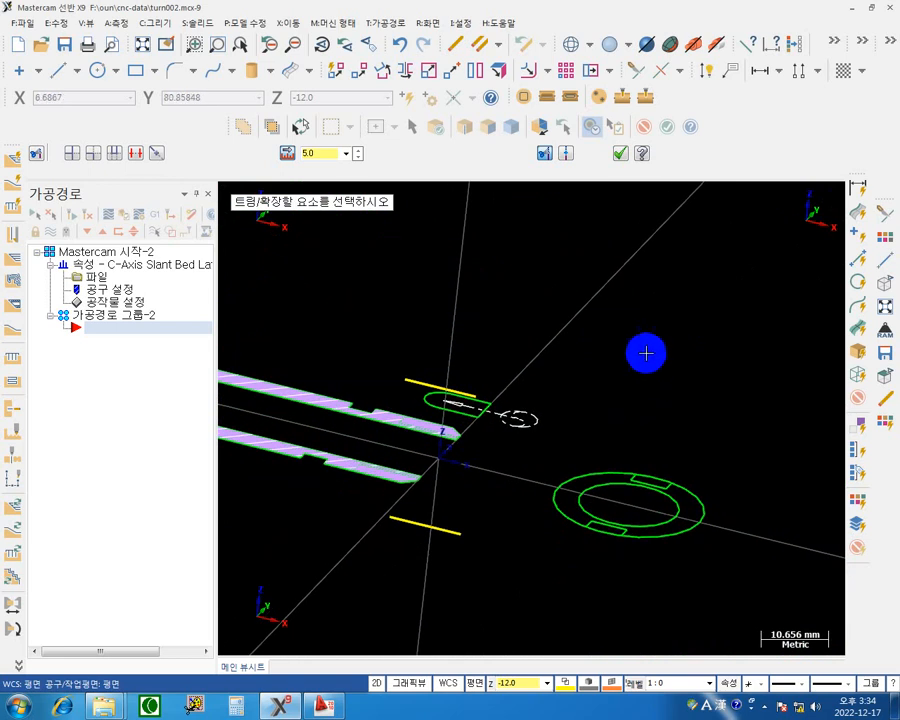
middle_drag(638, 324, 599, 325)
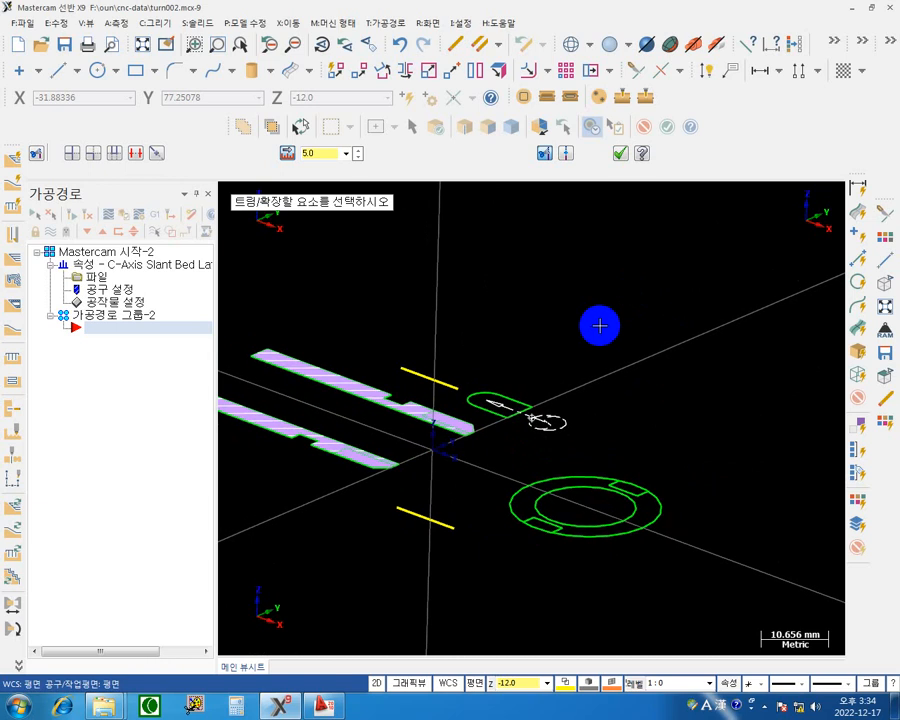
shift+middle_drag(548, 352, 689, 327)
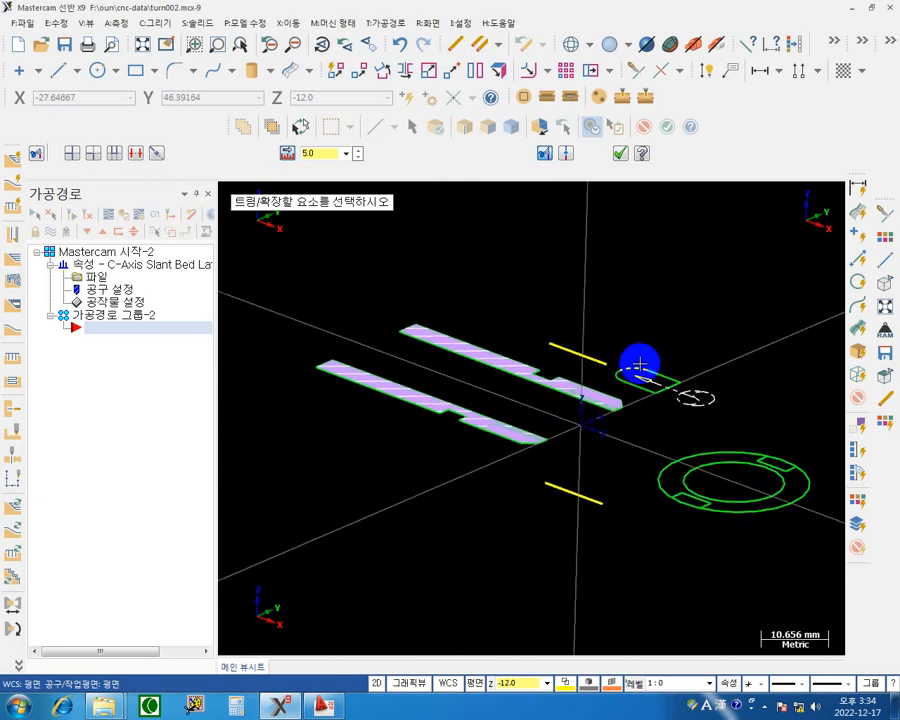
shift+middle_drag(708, 399, 607, 330)
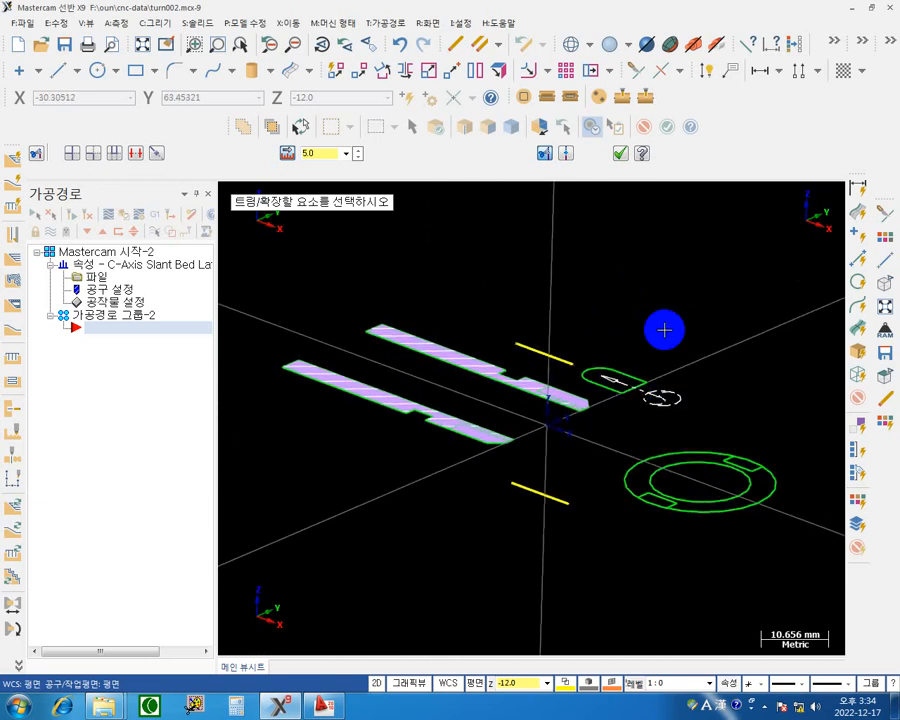
click(621, 153)
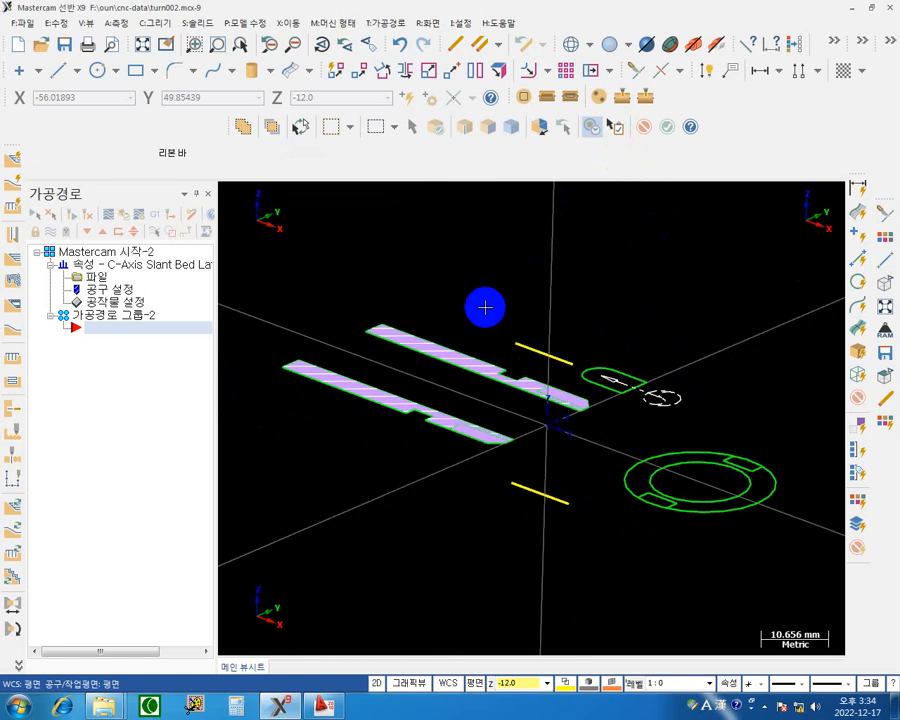
Step: Start a C-axis cross contour toolpath and chain both yellow lines as single entities, directed from their extended ends toward the sleeve
click(546, 98)
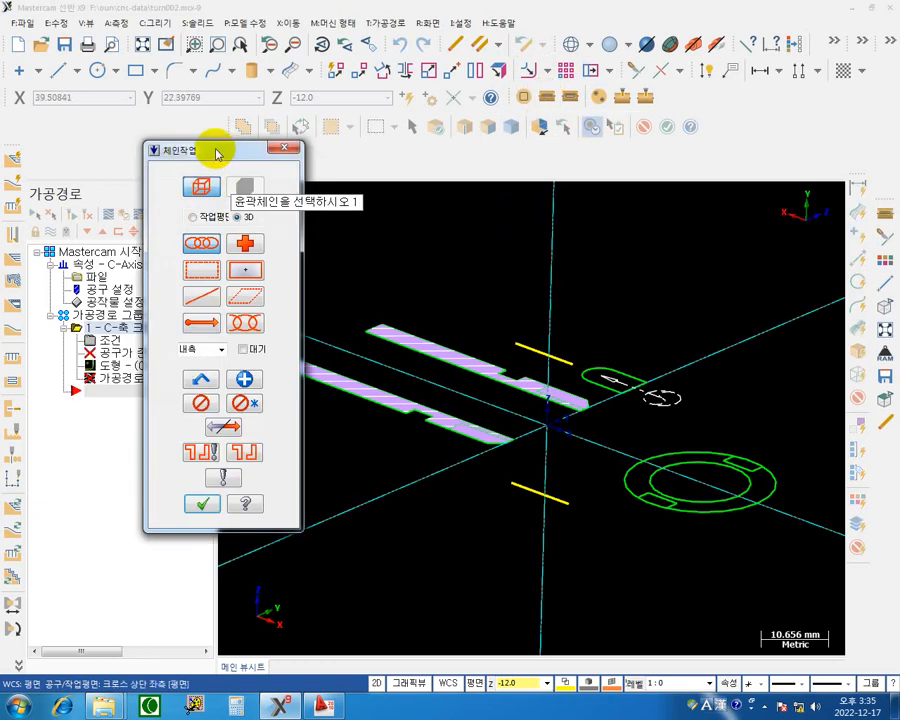
drag(215, 150, 141, 249)
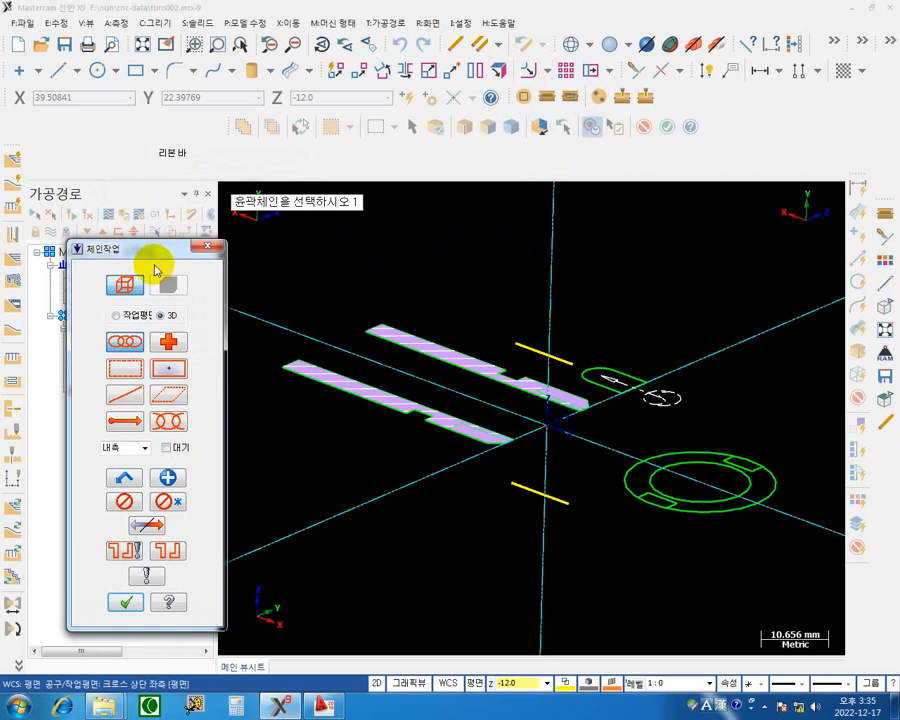
click(125, 400)
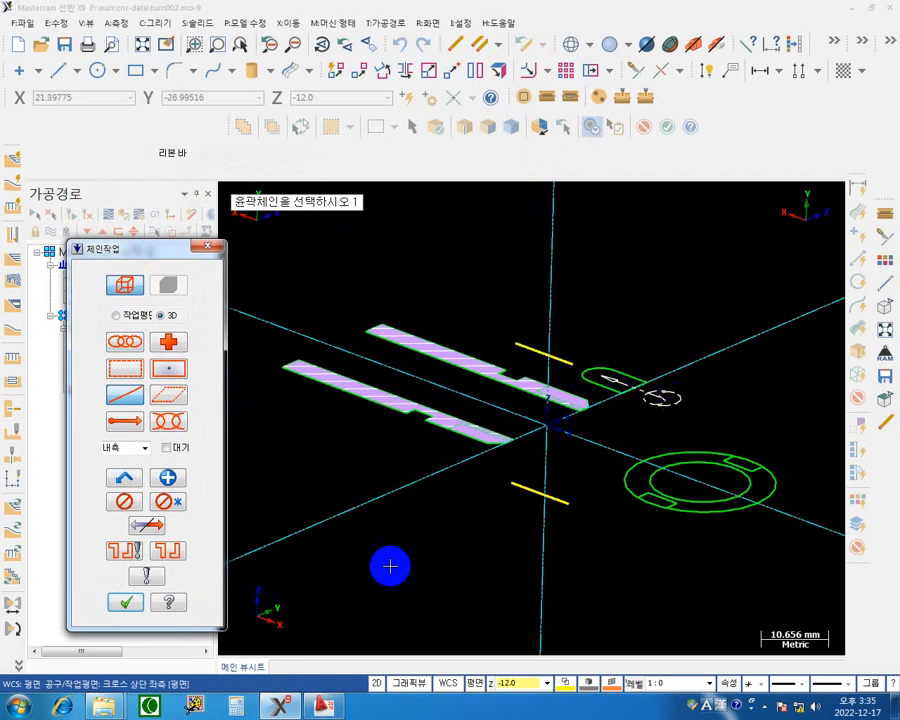
click(571, 357)
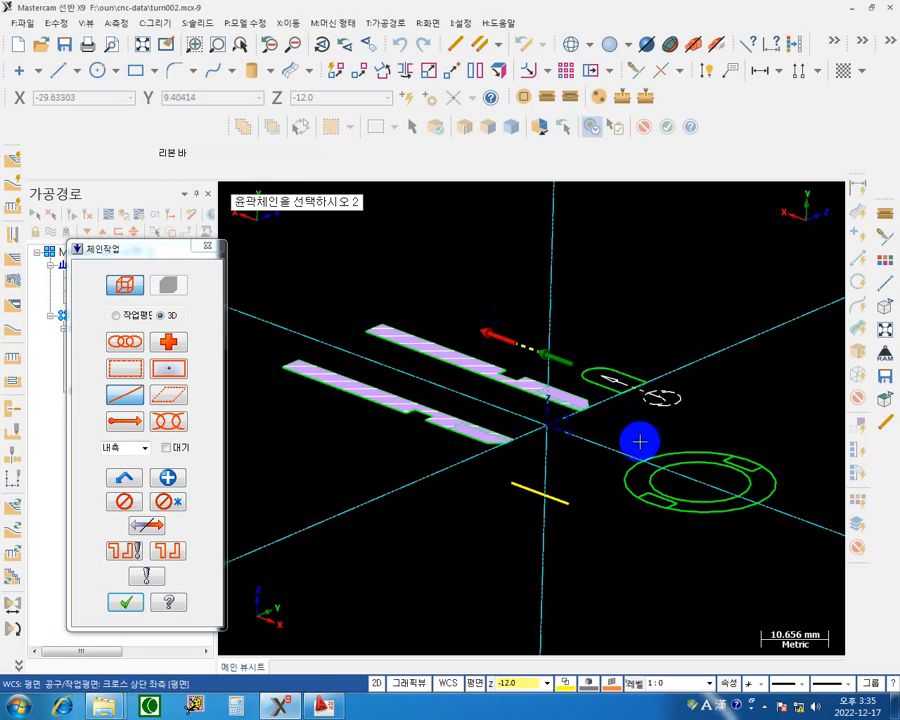
click(563, 508)
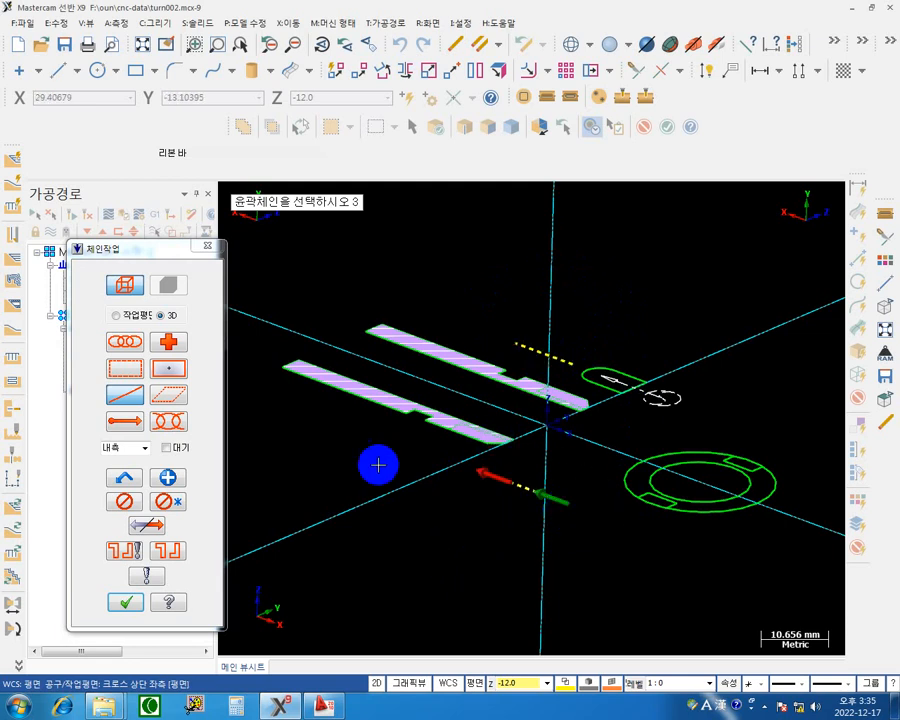
click(127, 605)
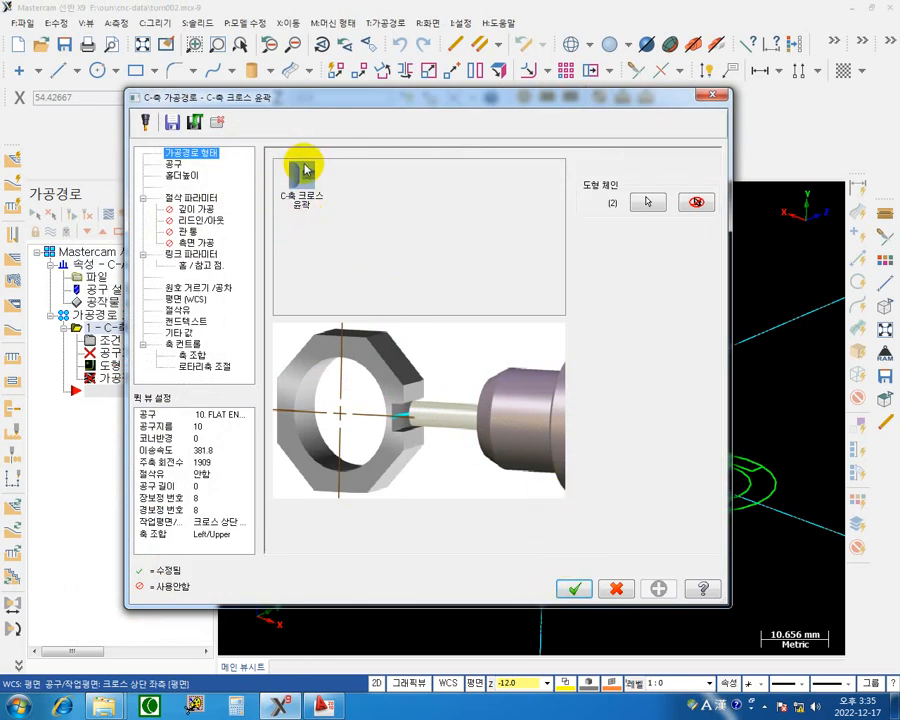
Step: Open the Lathe_mm tool library from the toolpath's tool settings and browse it for flat endmills
click(172, 164)
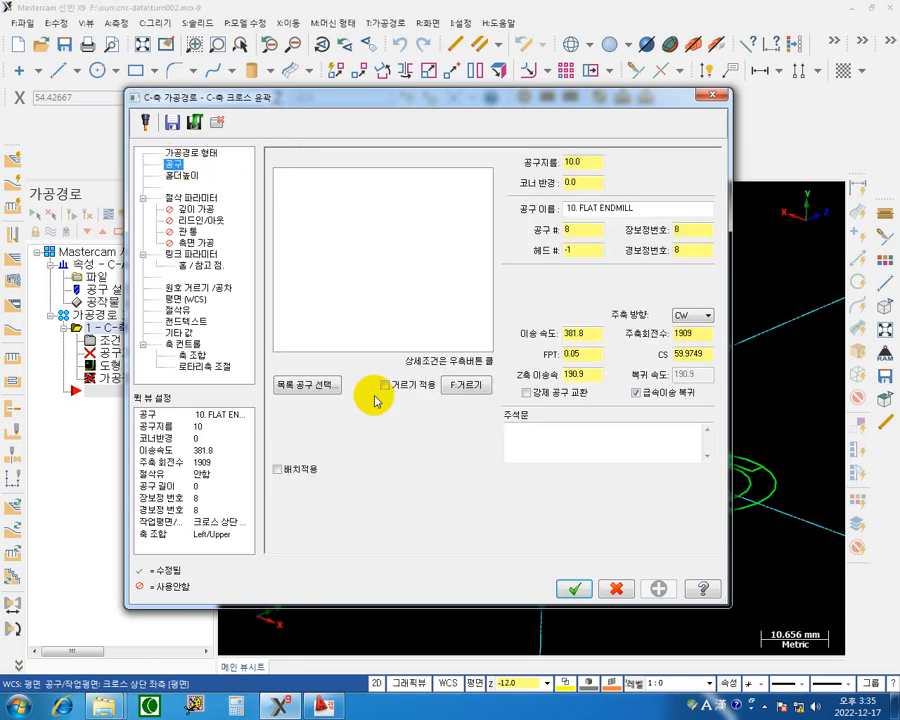
right_click(327, 226)
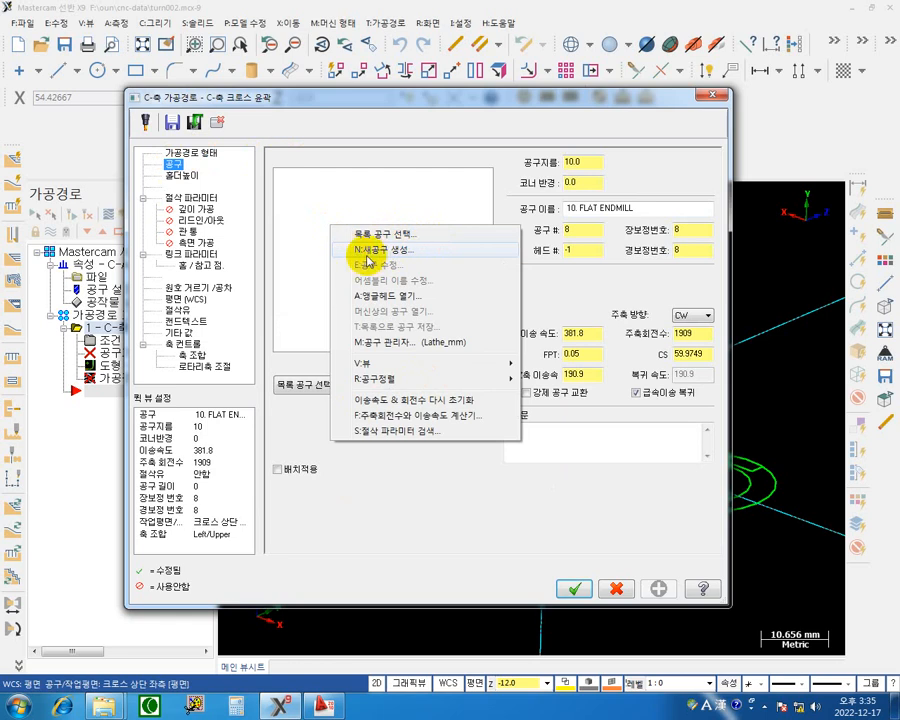
click(352, 195)
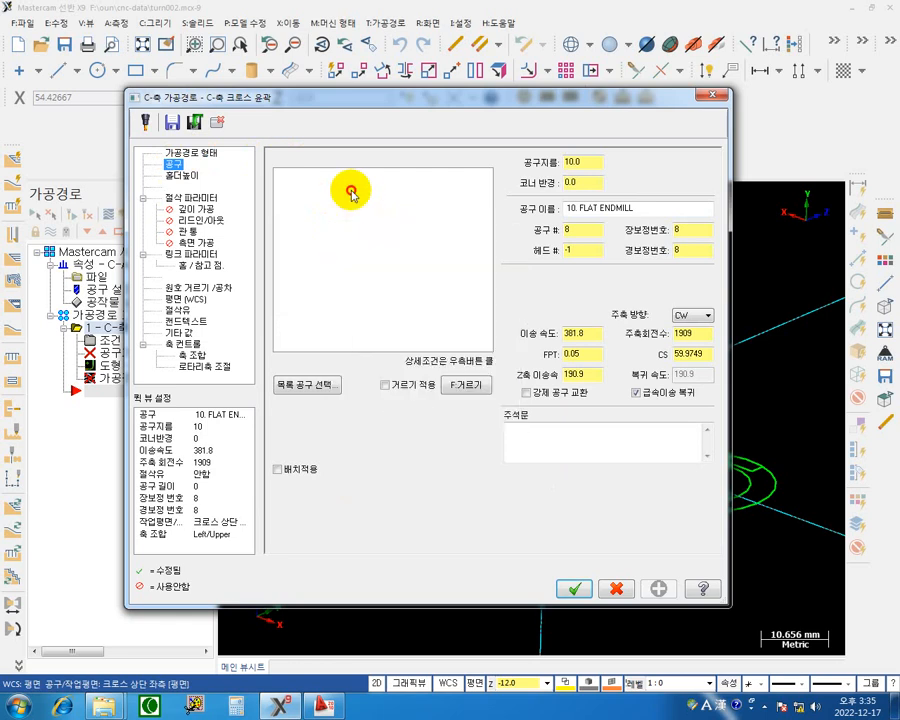
click(316, 386)
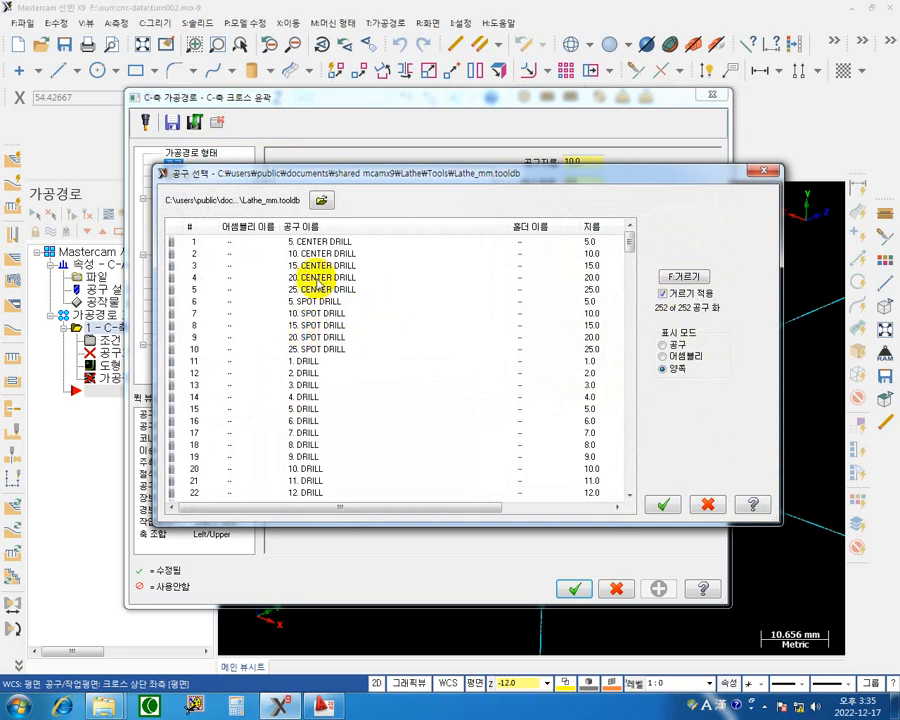
drag(629, 241, 634, 465)
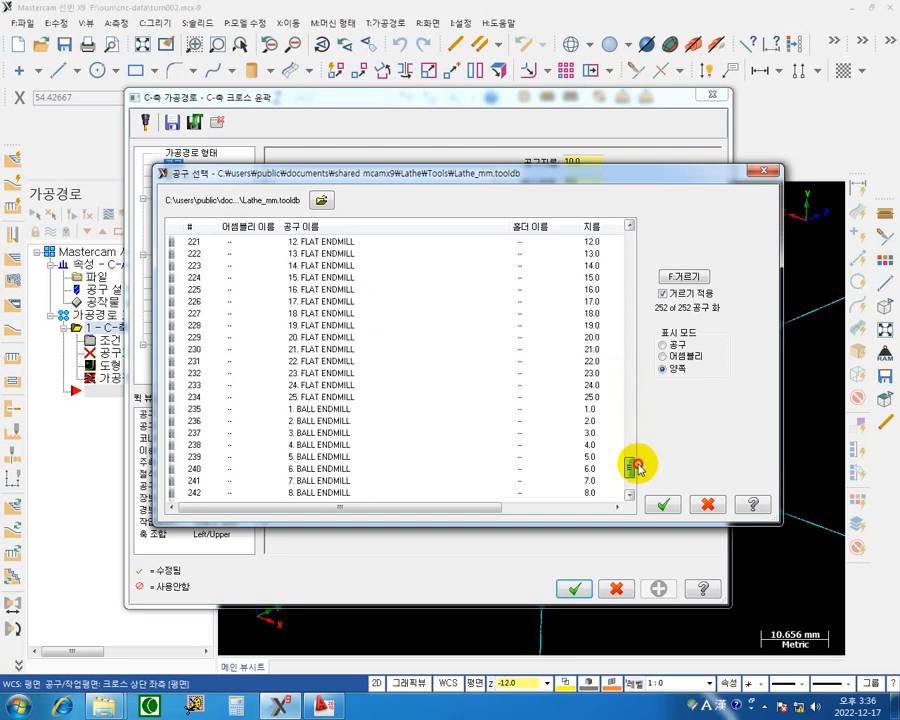
scroll(404, 368, up, 3)
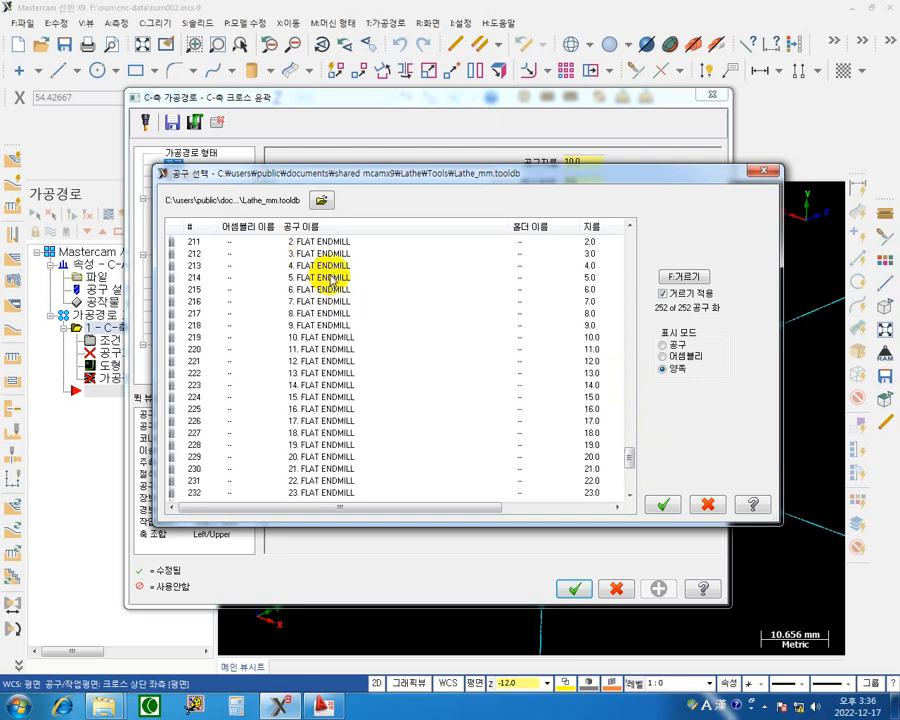
drag(630, 468, 616, 228)
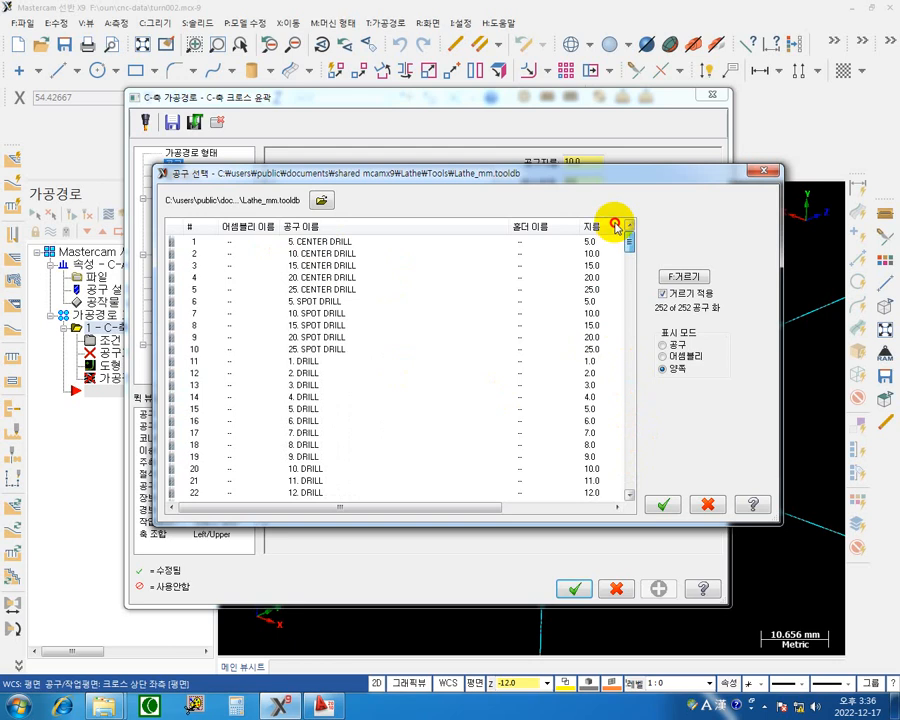
Step: Filter the tool library to flat endmills only and choose the 6 mm flat endmill for the toolpath
click(686, 278)
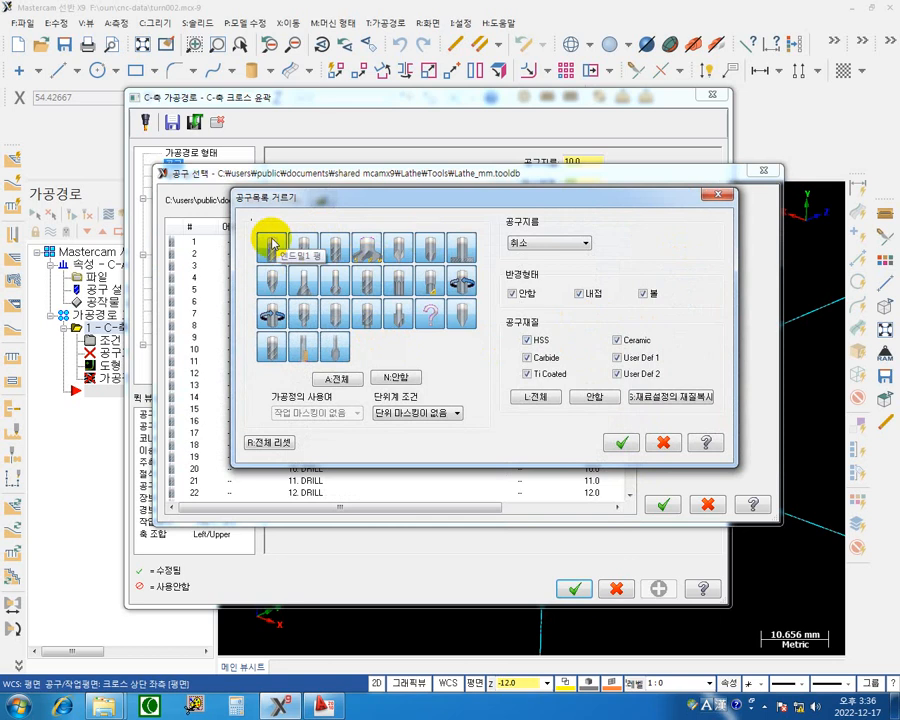
click(402, 380)
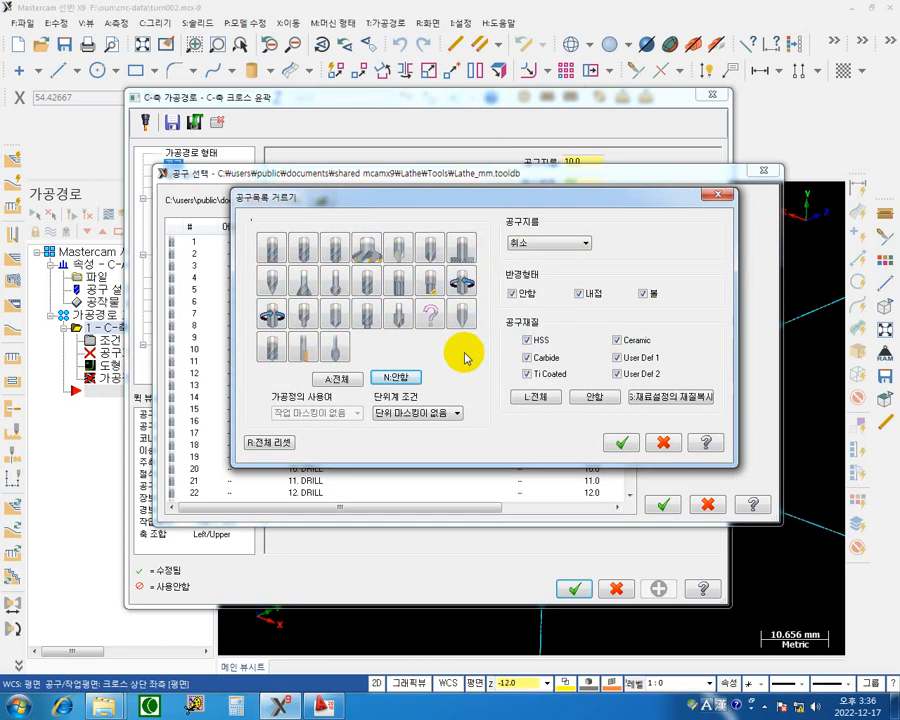
click(340, 378)
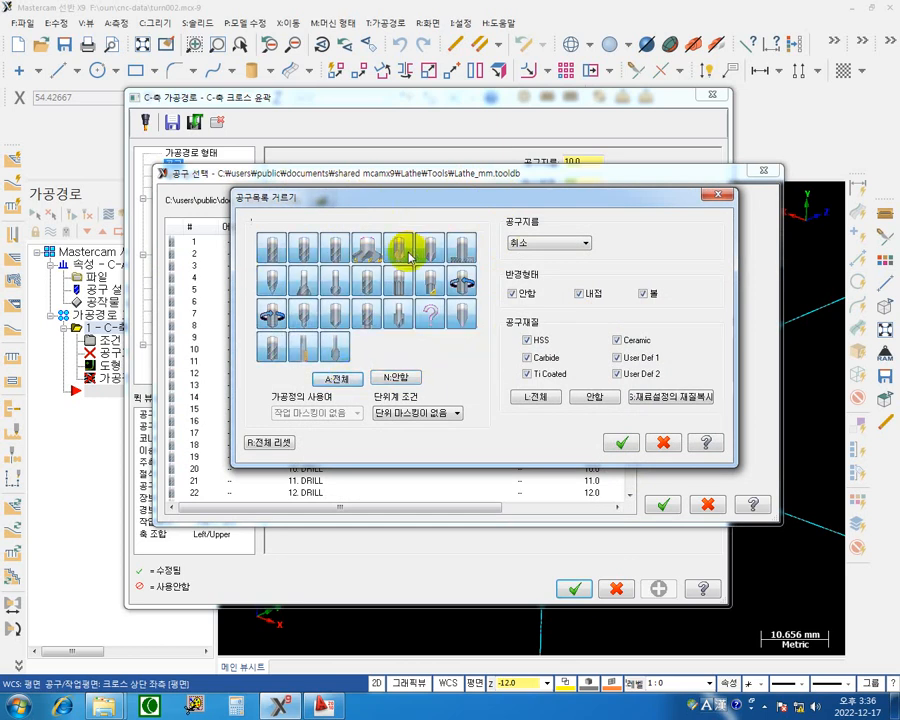
click(396, 378)
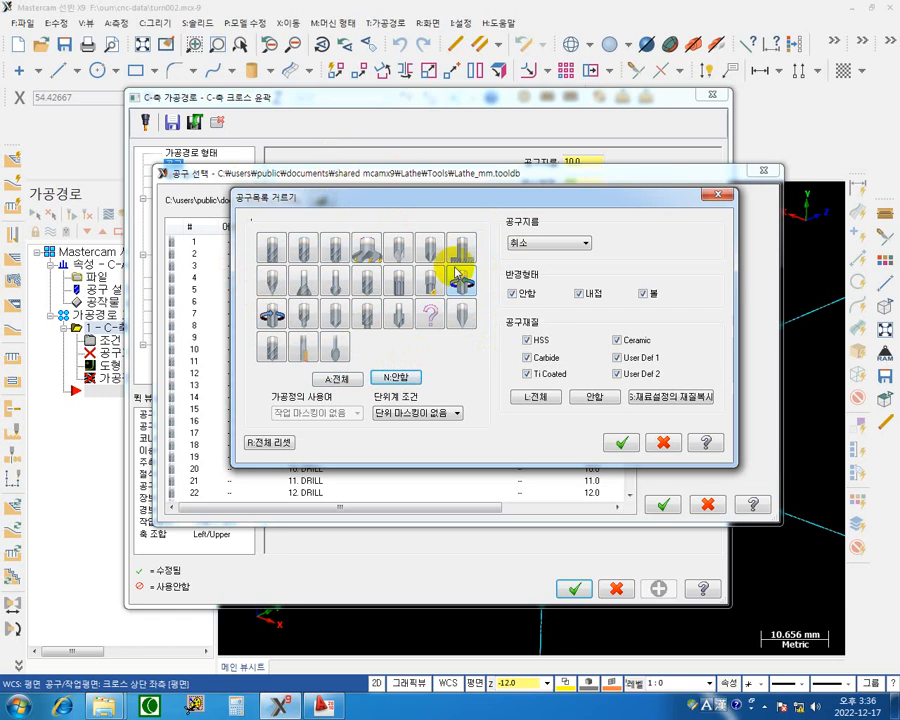
click(264, 248)
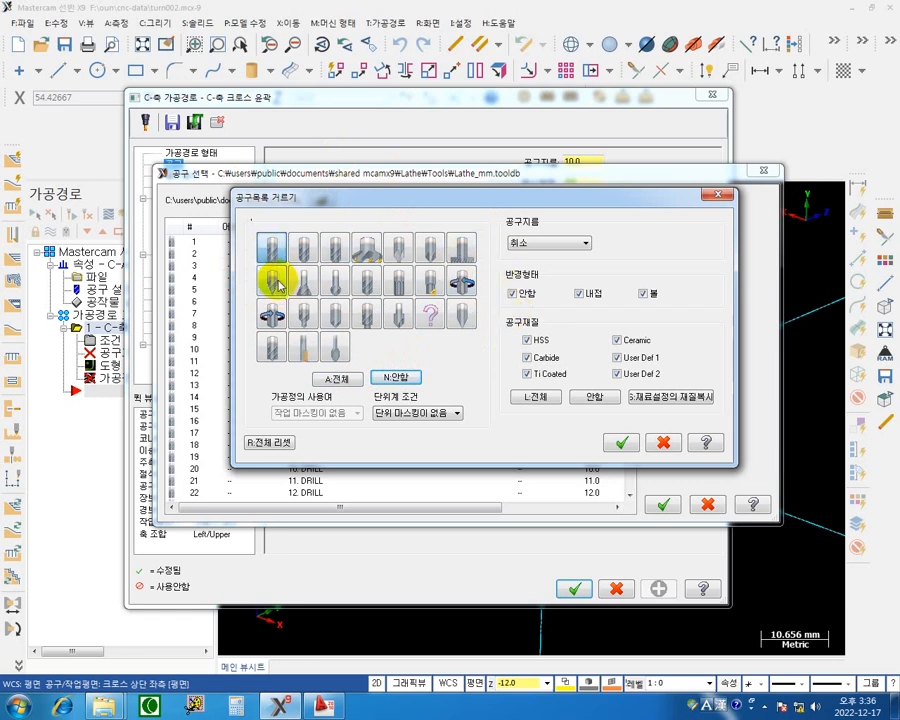
click(625, 444)
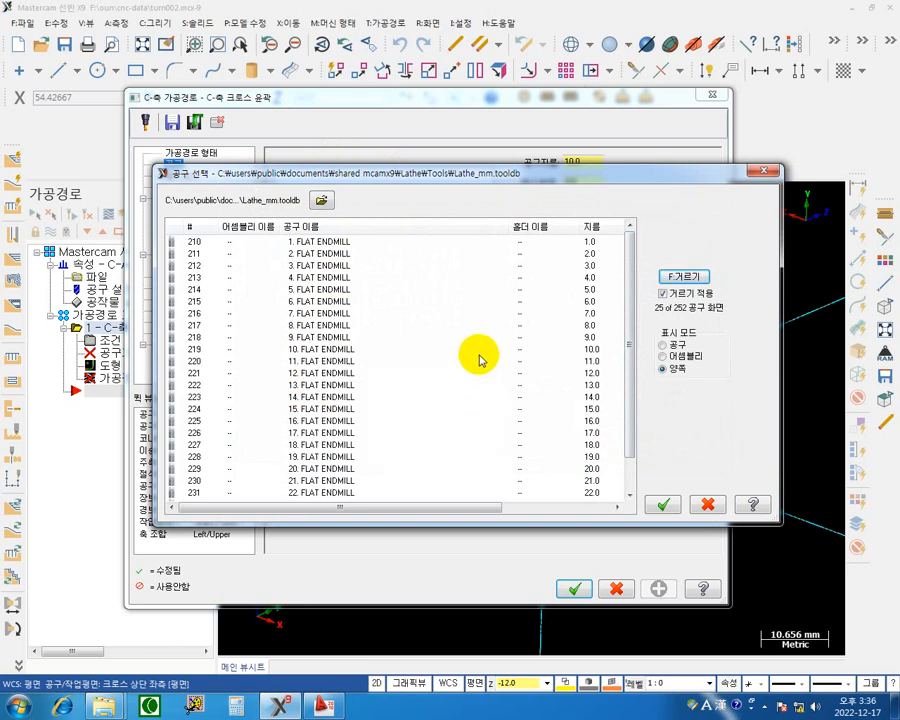
click(292, 302)
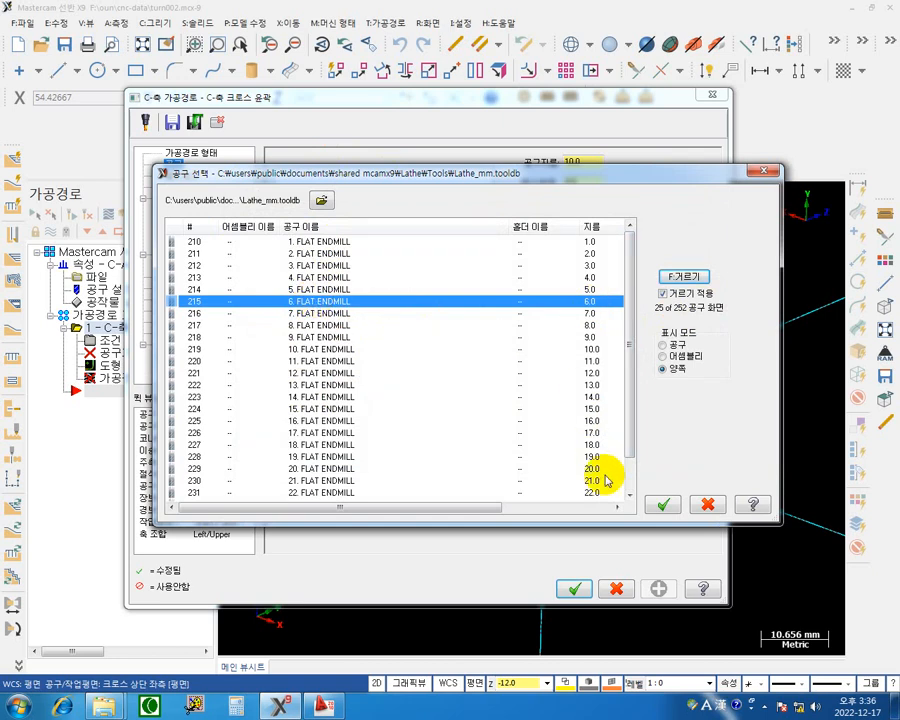
click(659, 505)
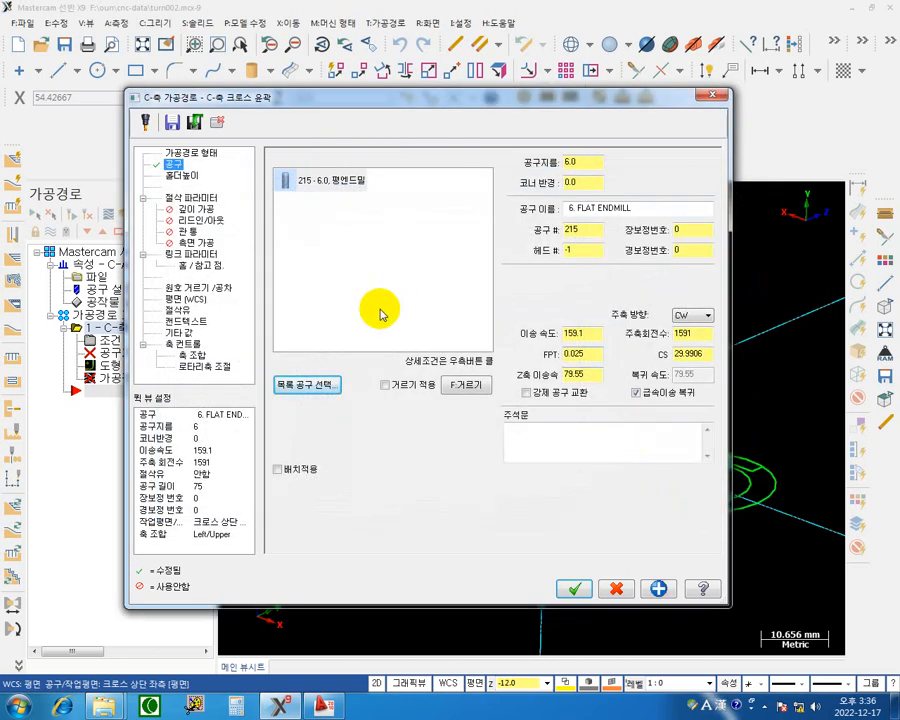
Step: Assign the 6 mm flat endmill tool number 5, length offset number 5 and diameter offset number 5
right_click(305, 183)
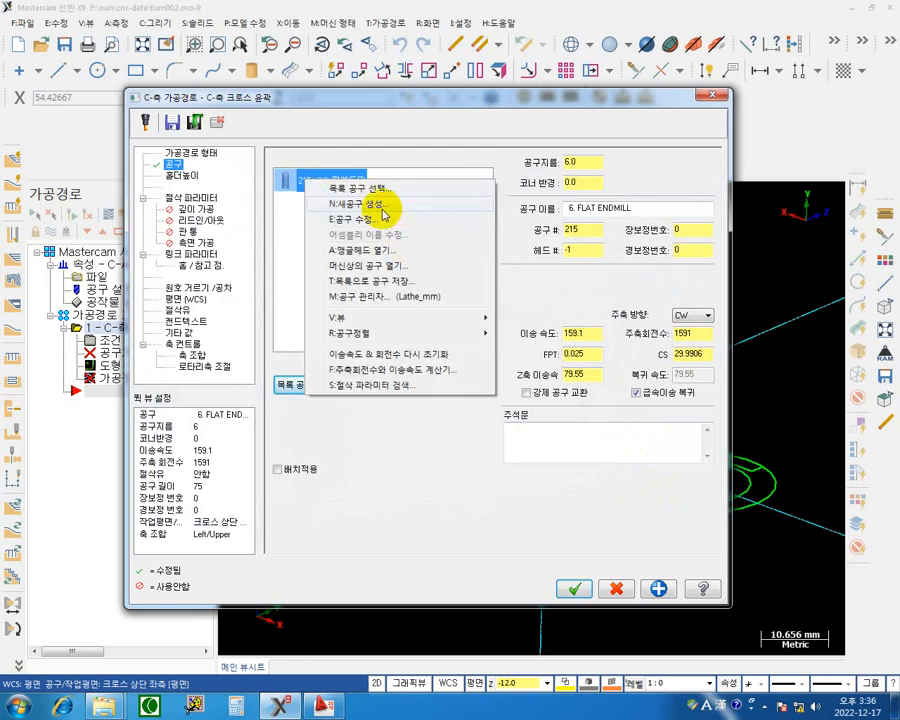
click(422, 143)
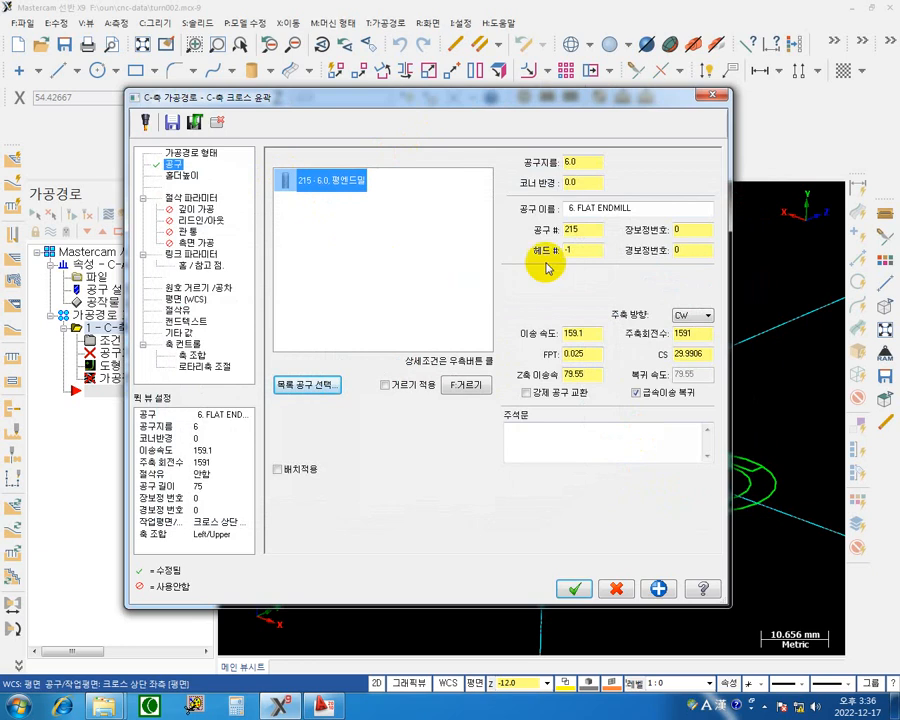
click(533, 229)
text(5)
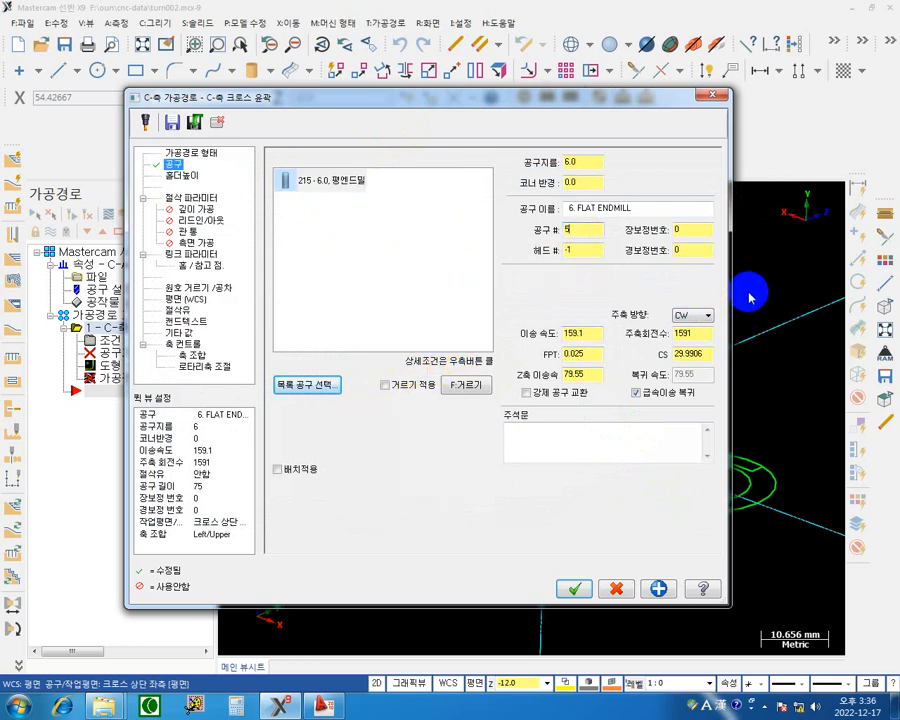
click(698, 234)
text(5)
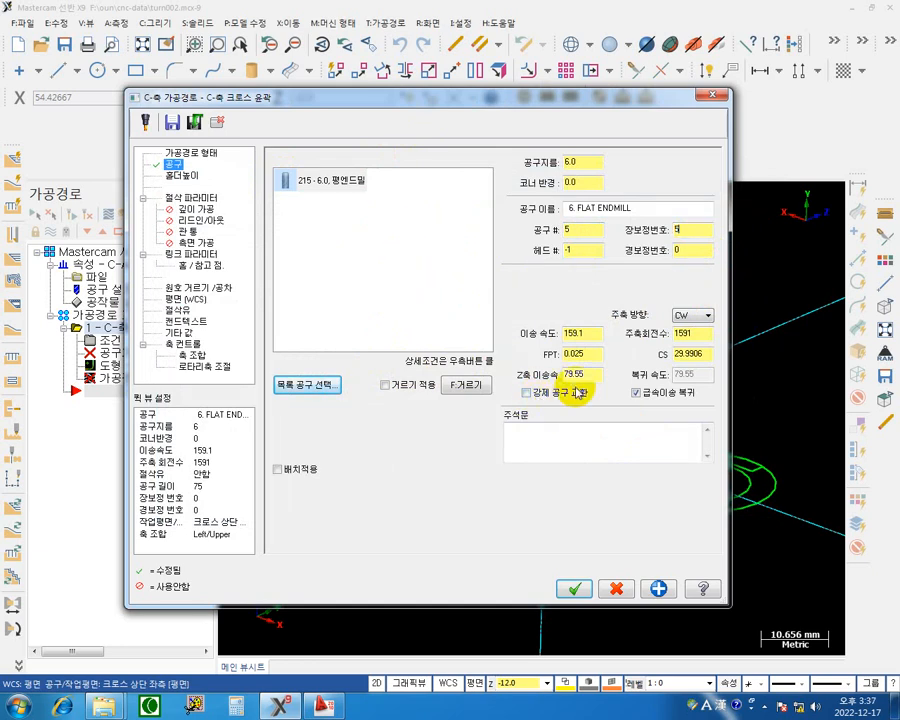
click(690, 250)
text(5)
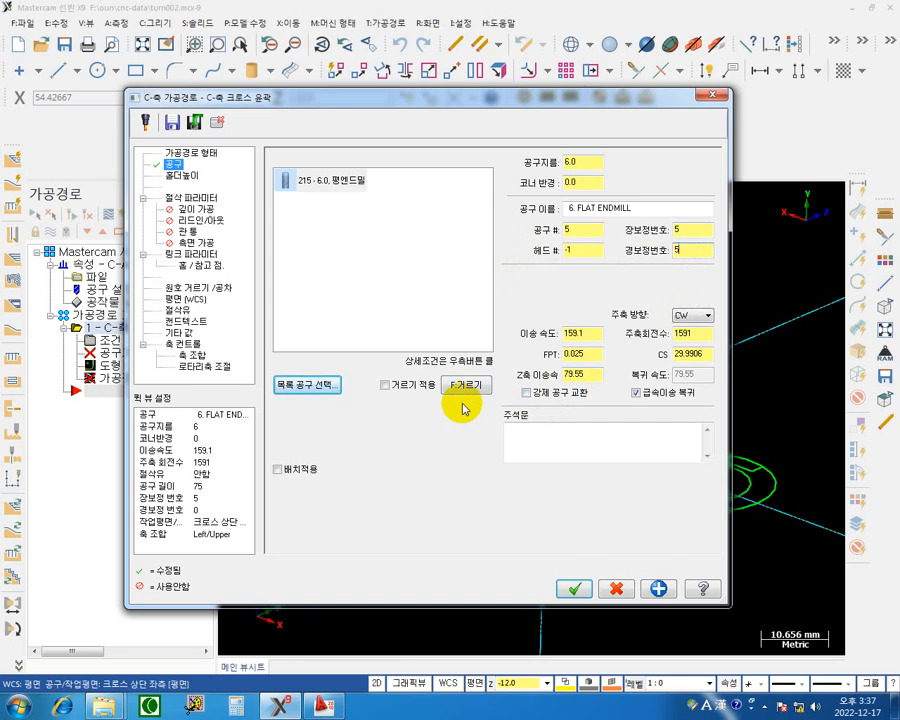
Step: Set the endmill's spindle speed to 3000 and its feed rate to 800
click(697, 332)
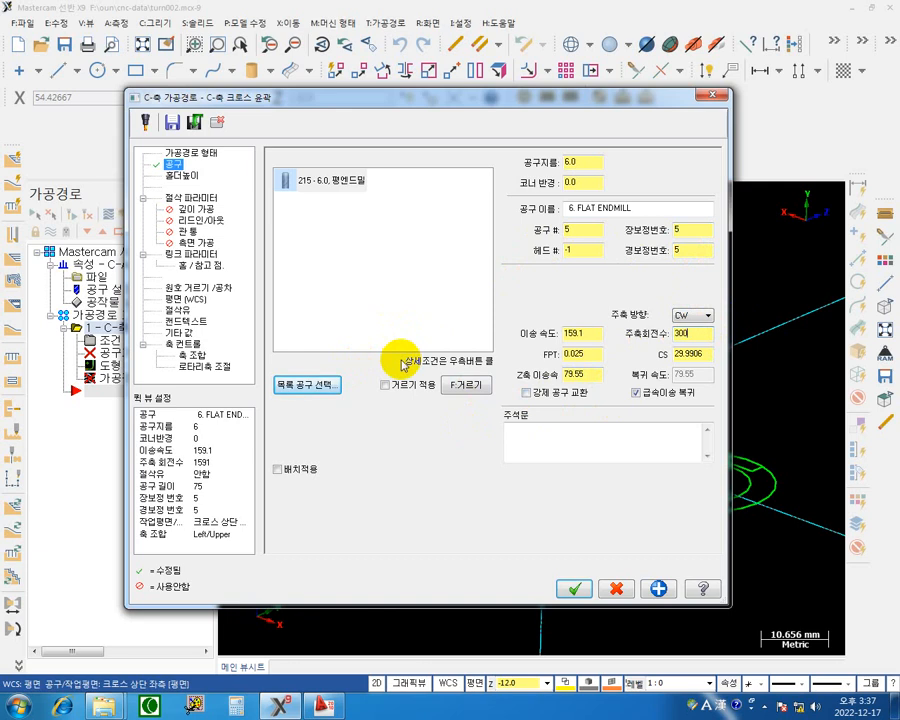
click(572, 333)
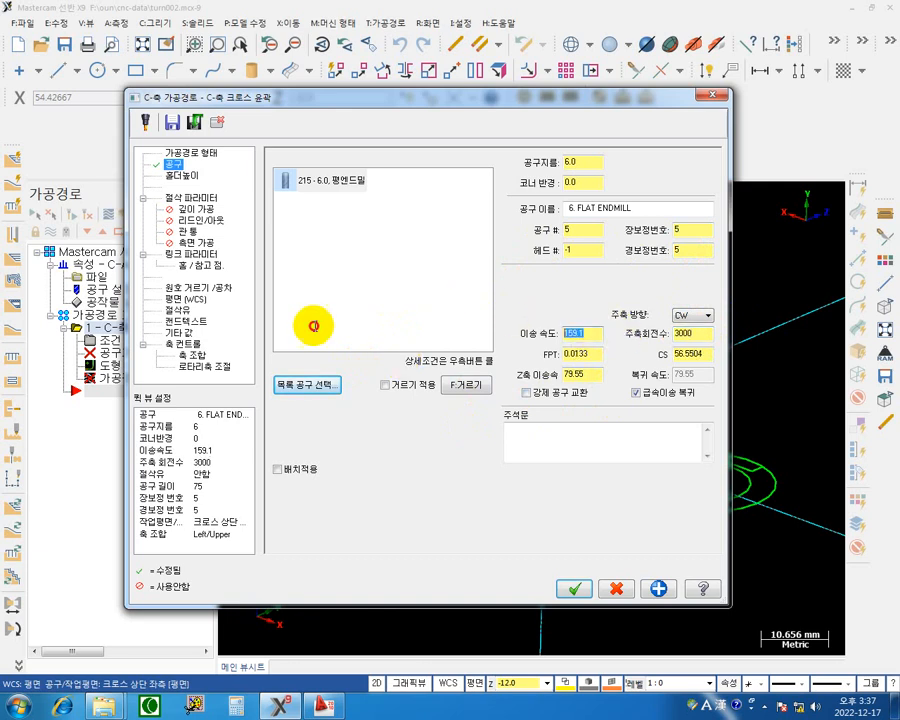
text(80)
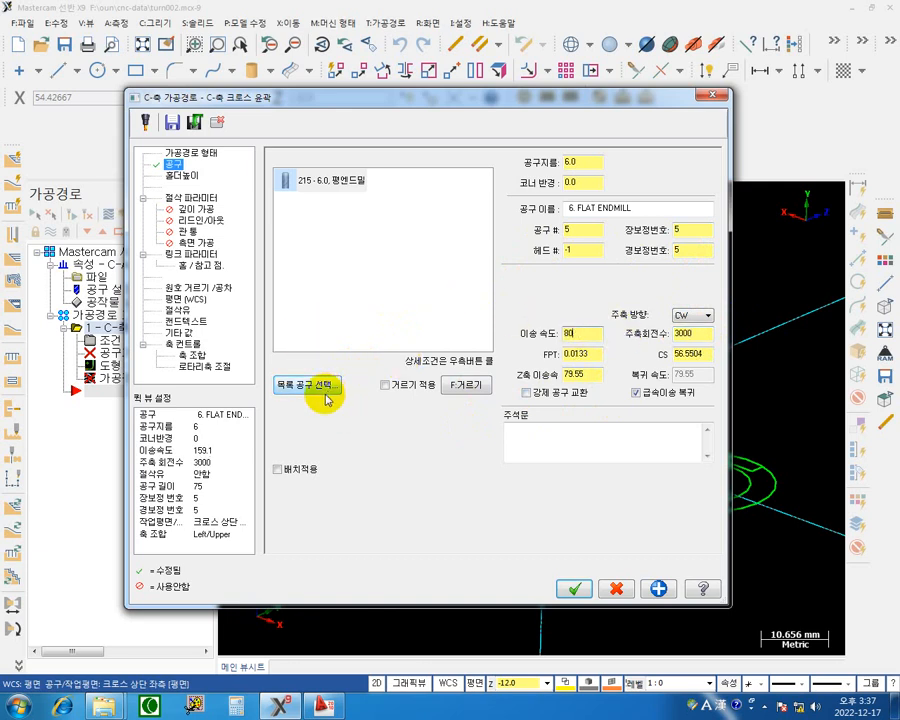
text(0)
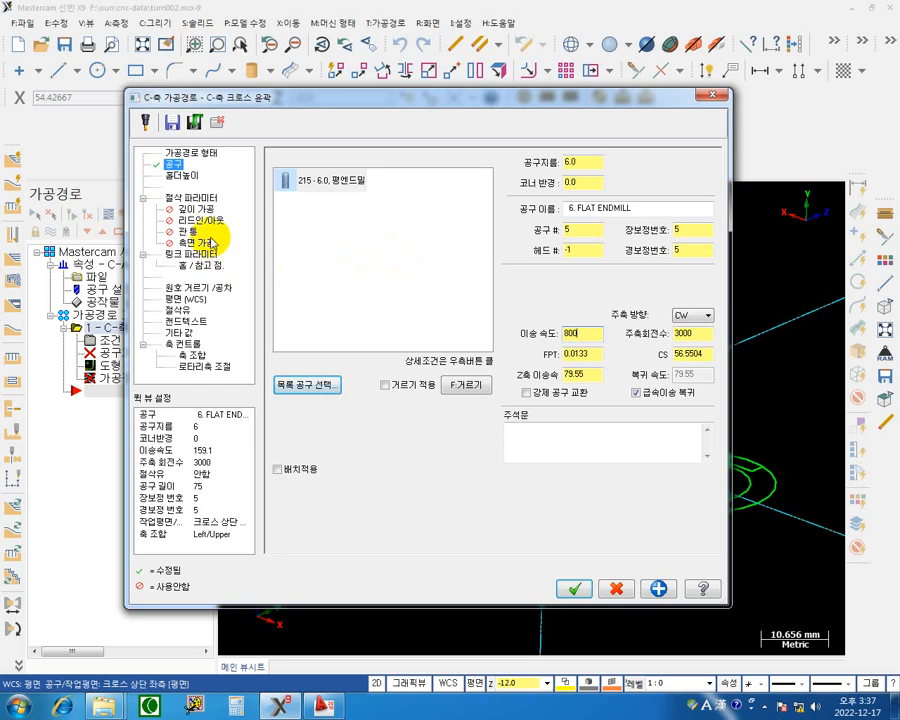
Step: Review the compensation, contour type and stock allowance settings, and compare the lead-in/out options with the chained yellow lines
click(181, 197)
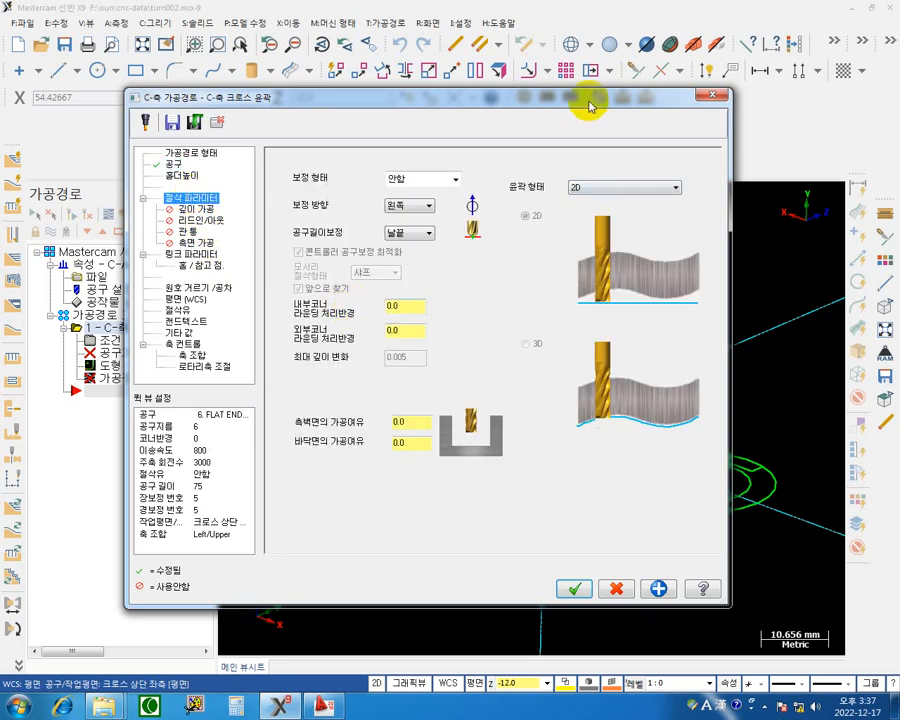
drag(593, 104, 566, 186)
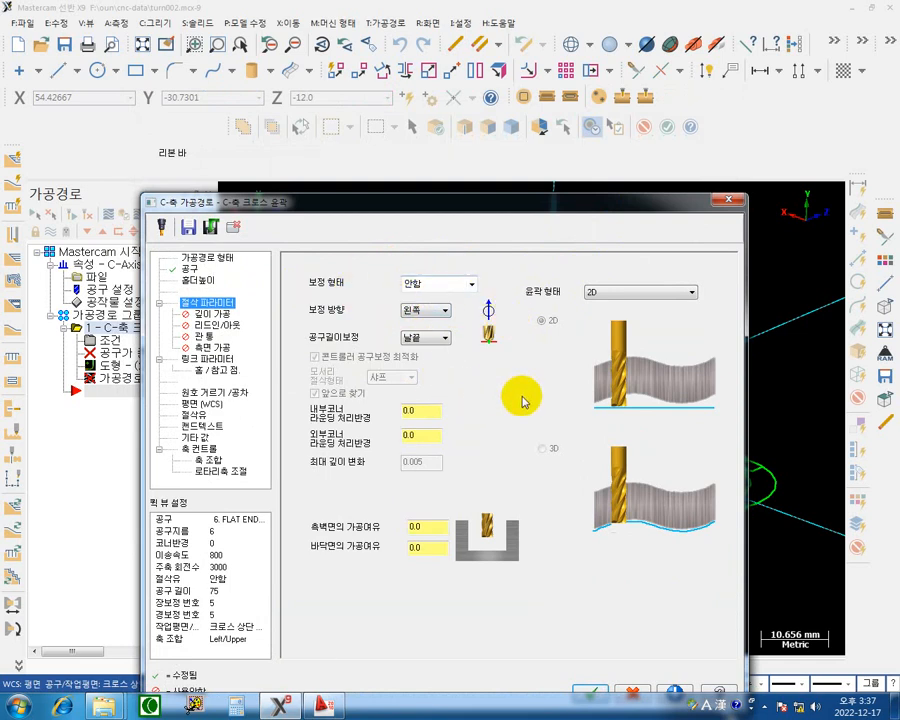
click(503, 218)
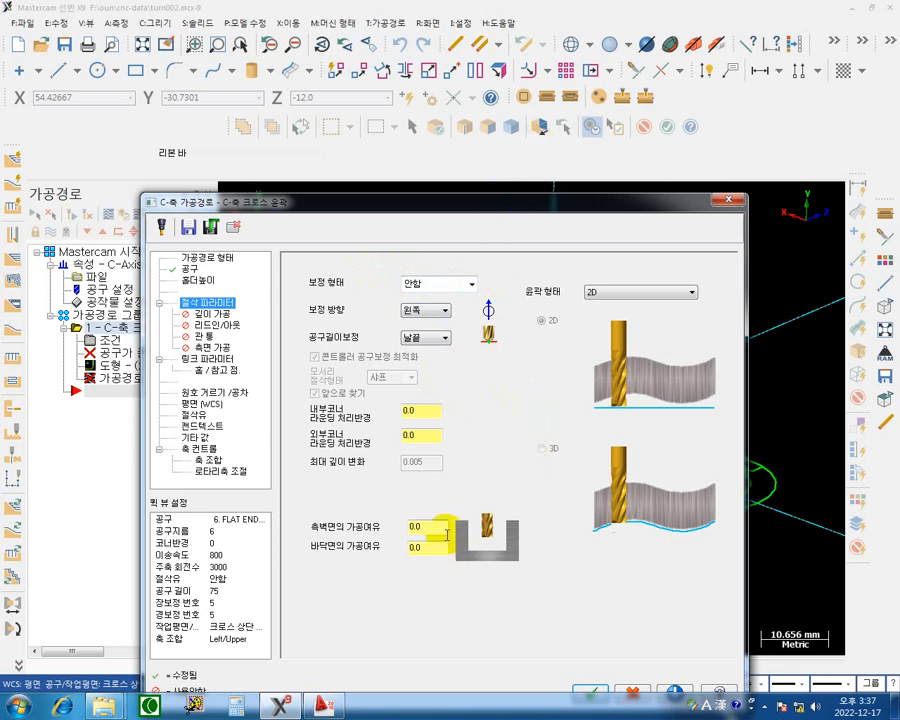
drag(505, 210, 549, 80)
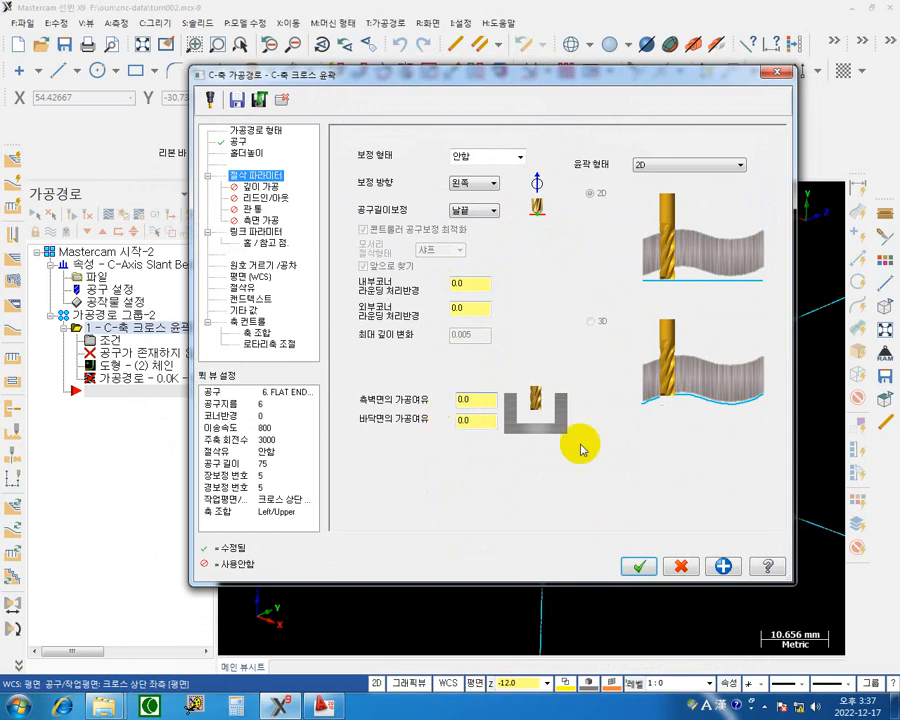
click(481, 420)
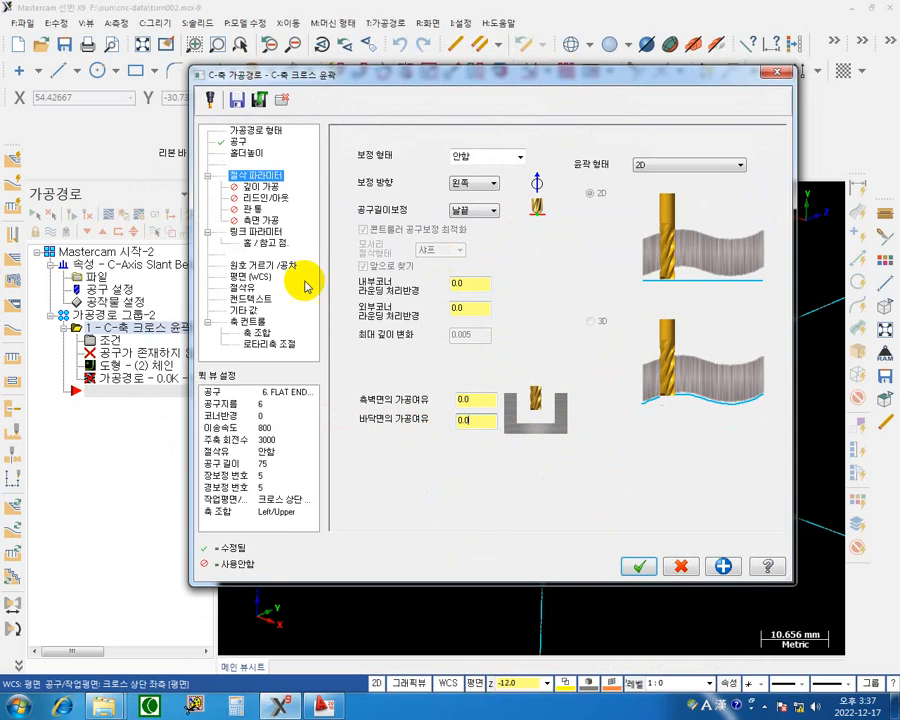
click(265, 198)
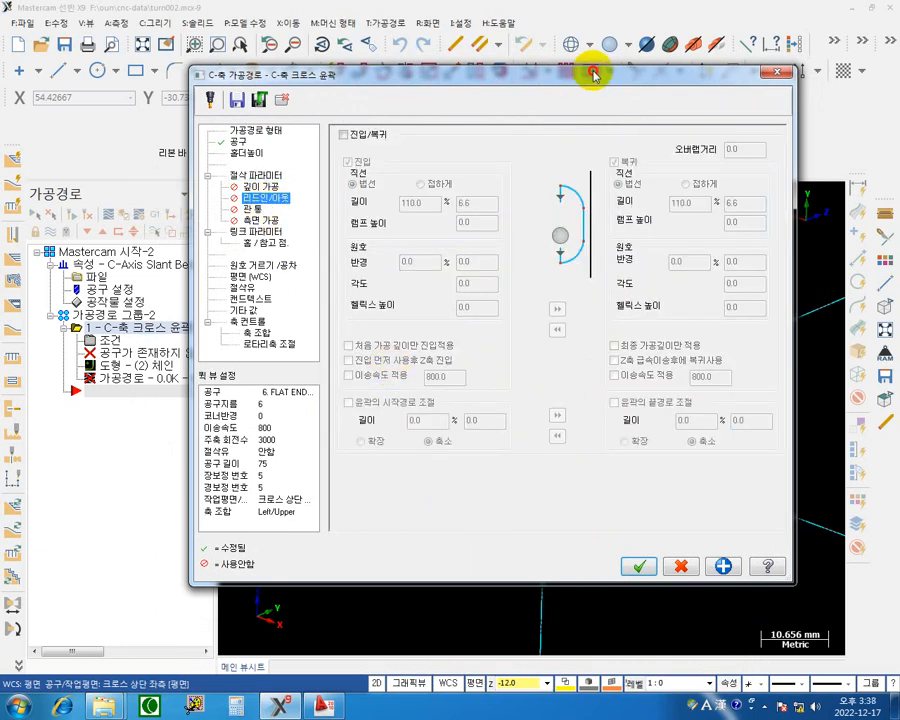
drag(589, 74, 521, 440)
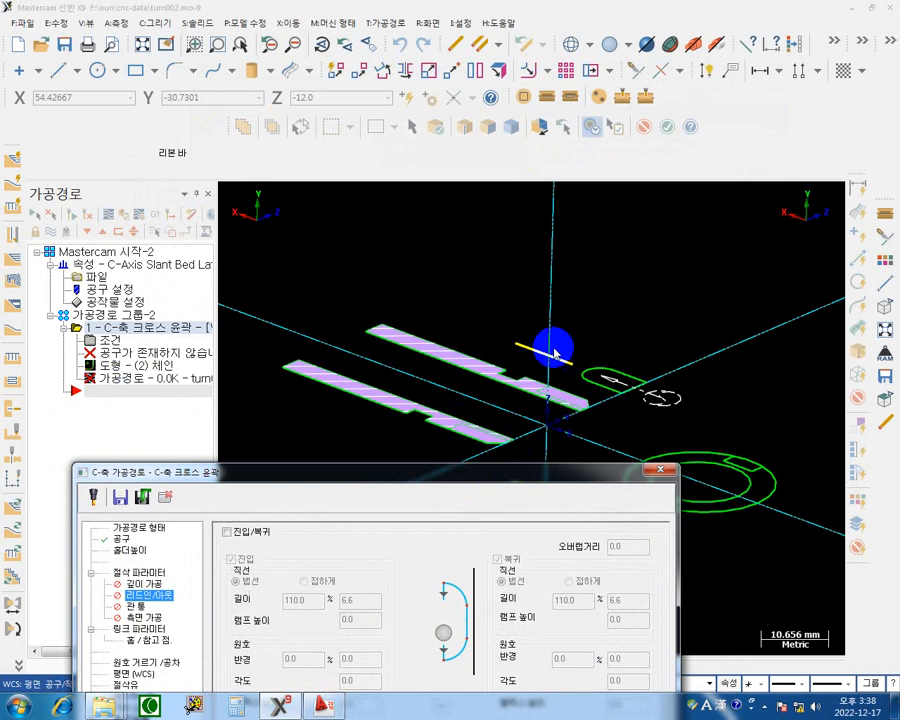
drag(400, 465, 420, 280)
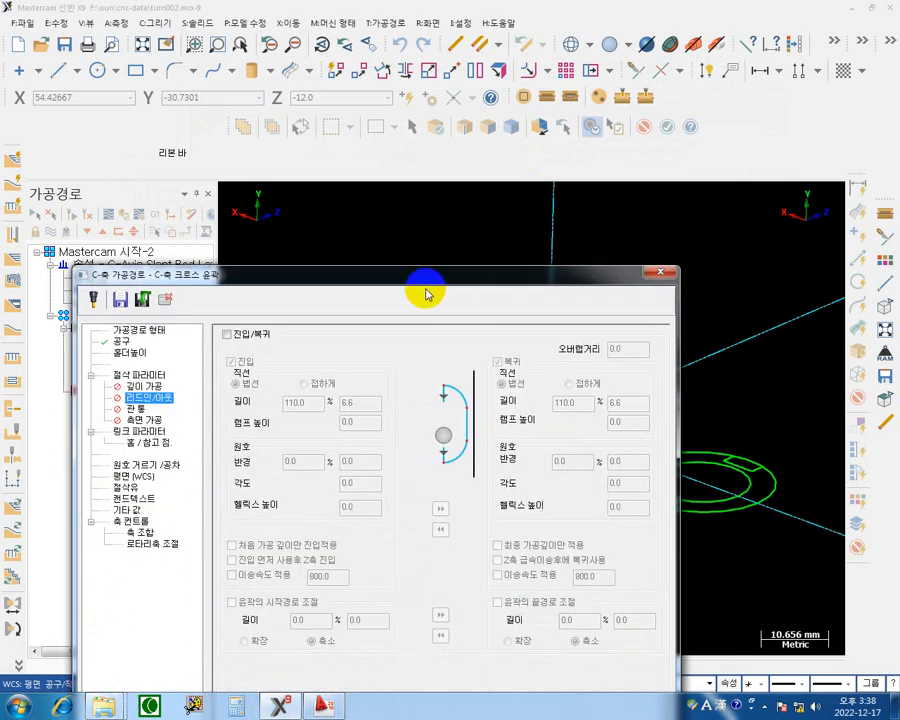
Step: Enable lead-in/out with only the entry move active and set its perpendicular line length to 5 mm
click(237, 336)
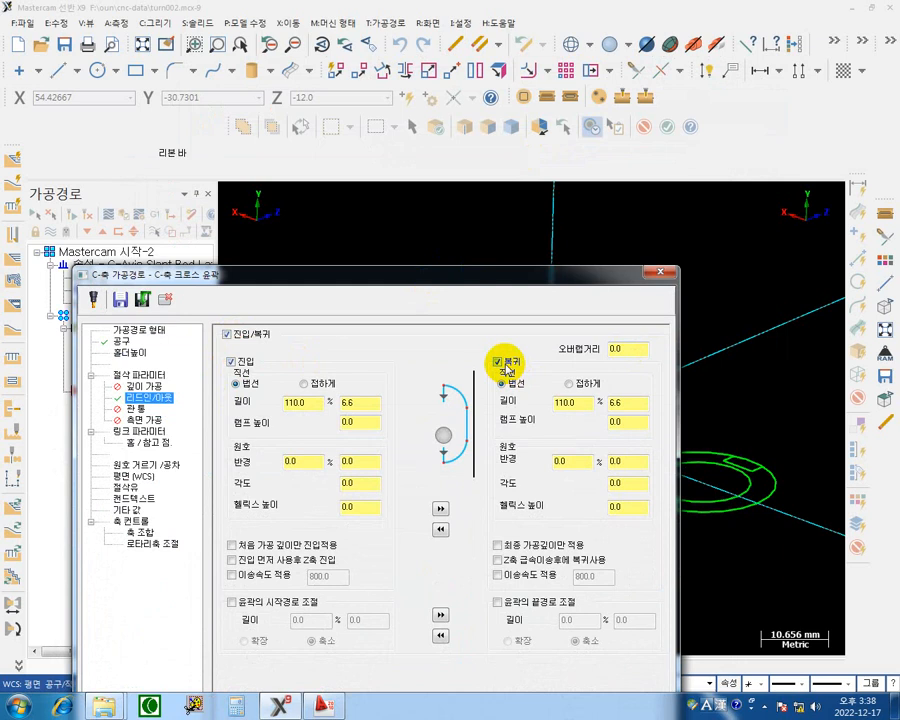
click(498, 363)
drag(521, 279, 497, 501)
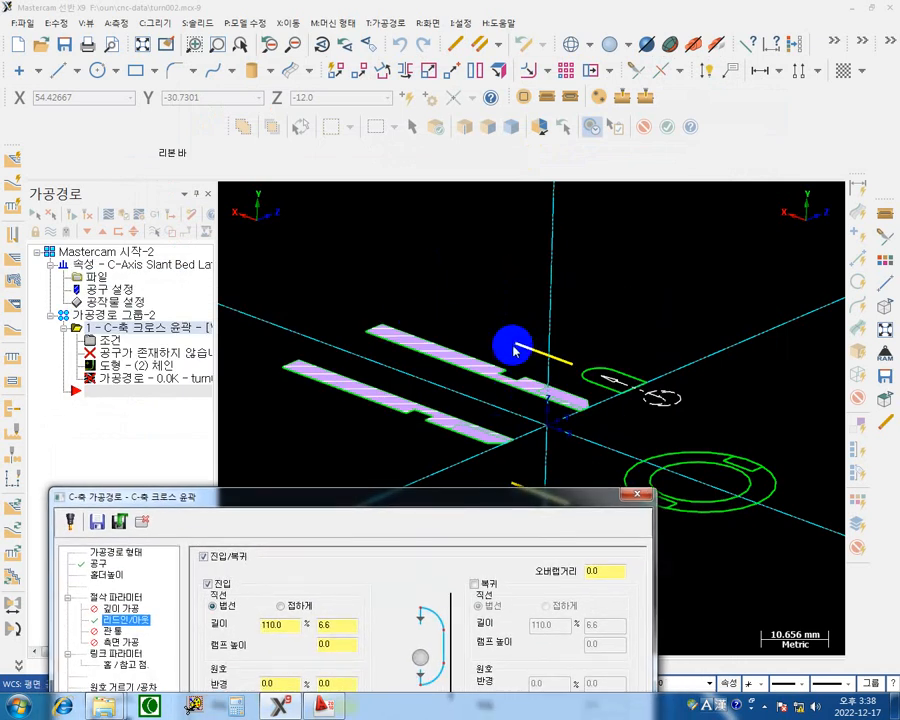
drag(465, 503, 542, 186)
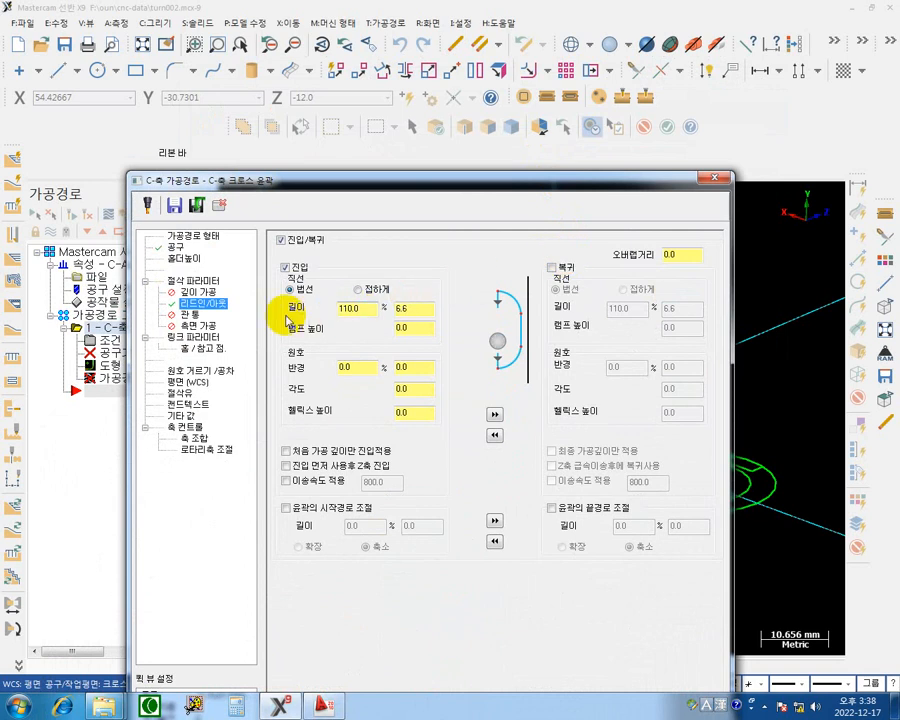
double_click(423, 311)
text(5)
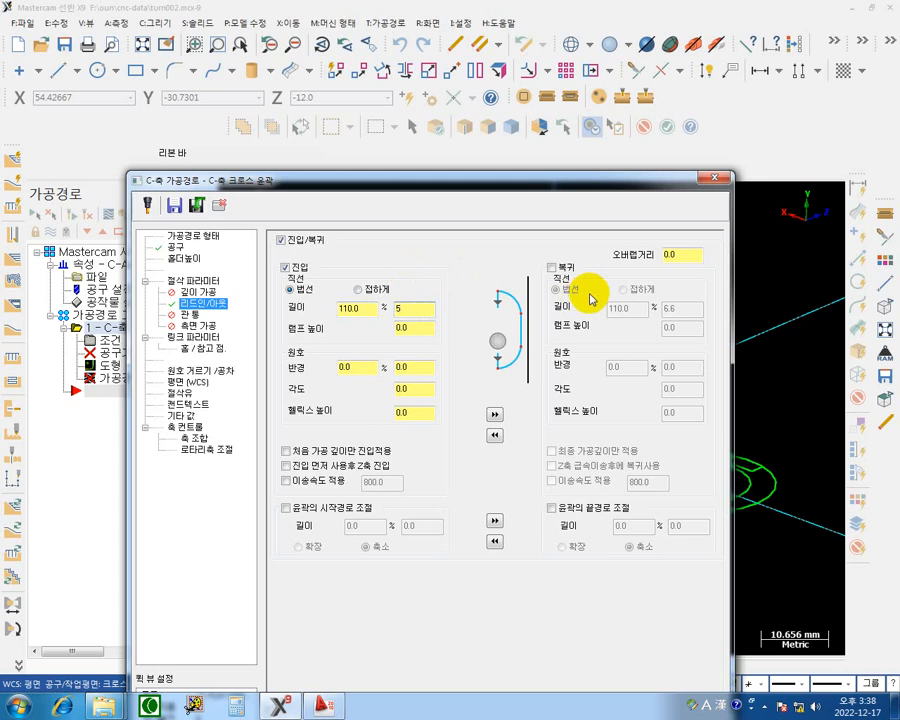
drag(578, 183, 592, 437)
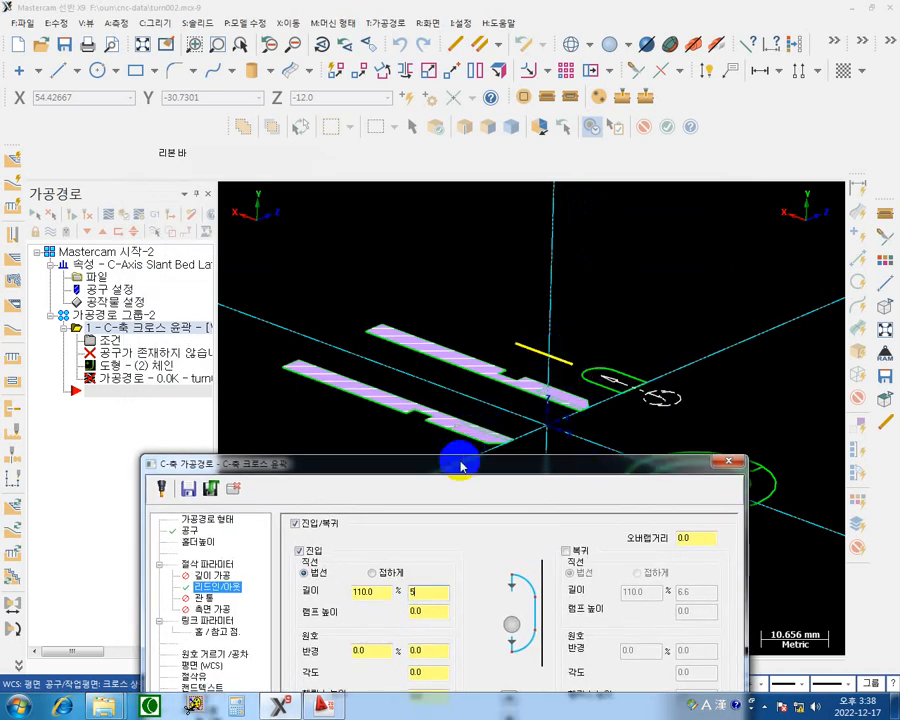
drag(456, 464, 467, 219)
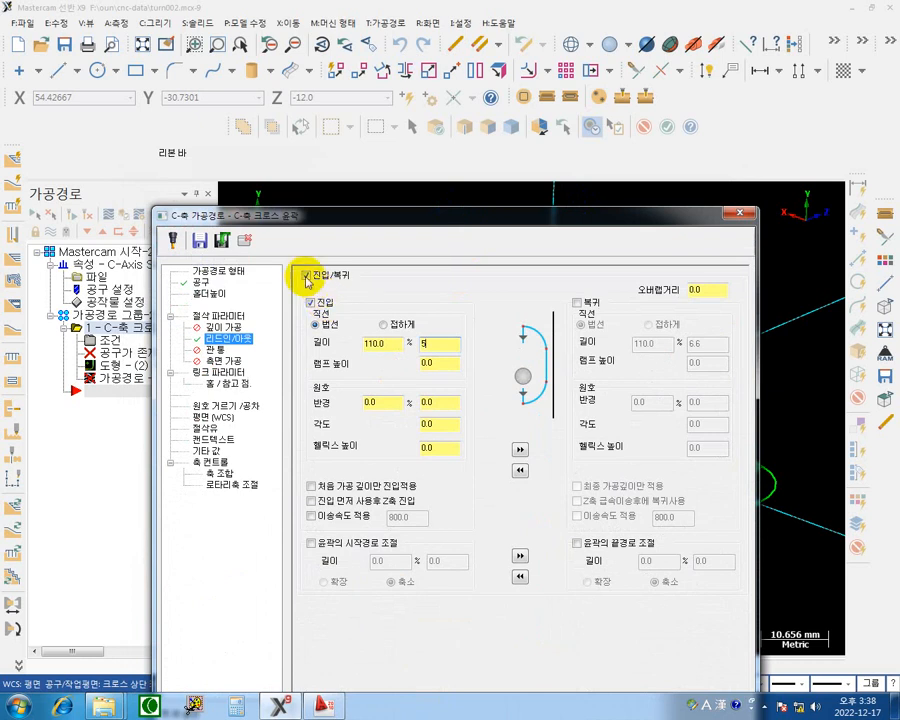
Step: Turn lead-in/out off again and check the chained lines' start ends against the slot outline
click(306, 274)
drag(408, 215, 422, 76)
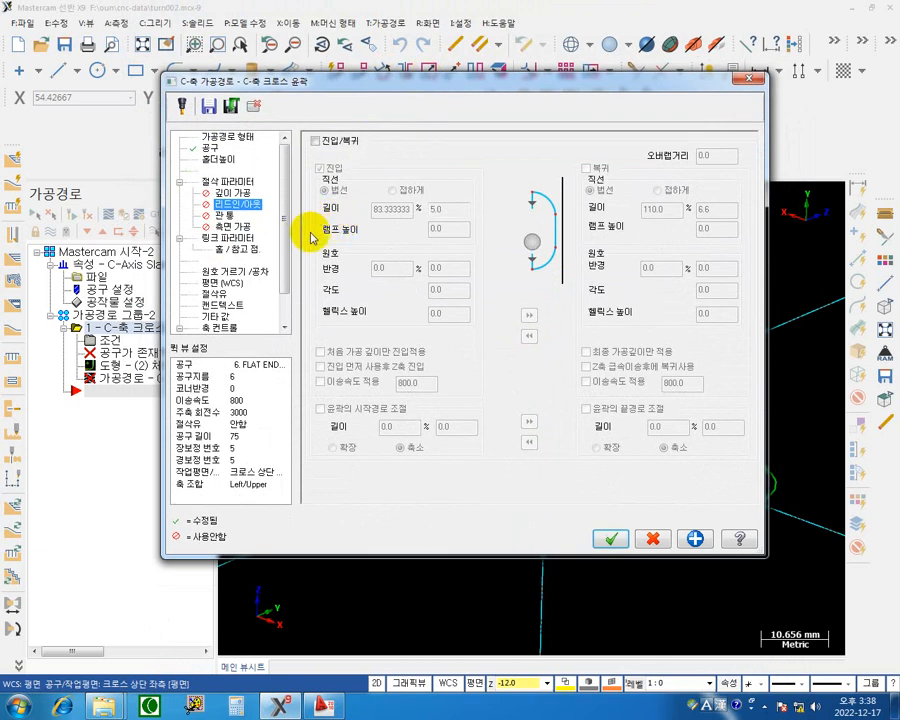
drag(398, 80, 427, 444)
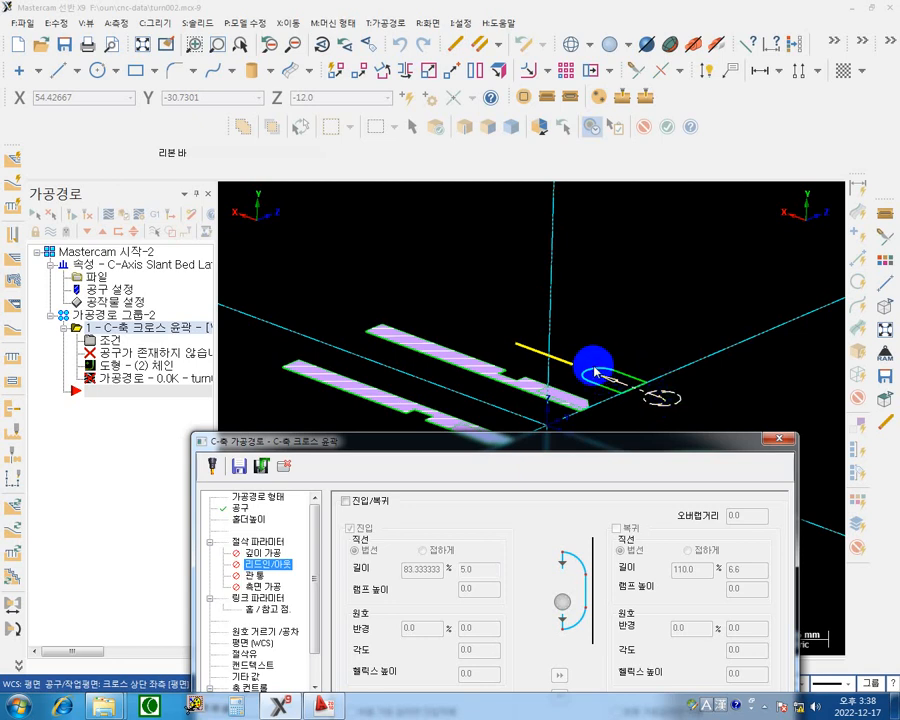
drag(535, 447, 513, 72)
Step: Enable depth cuts for the contour and set the maximum rough step to 0.5 mm
click(241, 184)
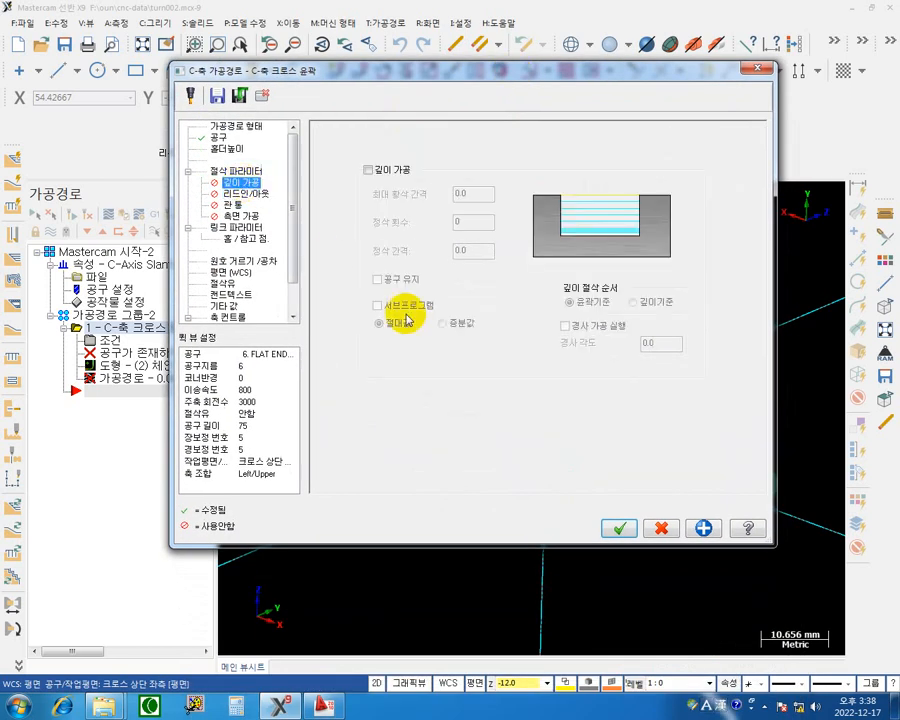
click(368, 170)
double_click(474, 195)
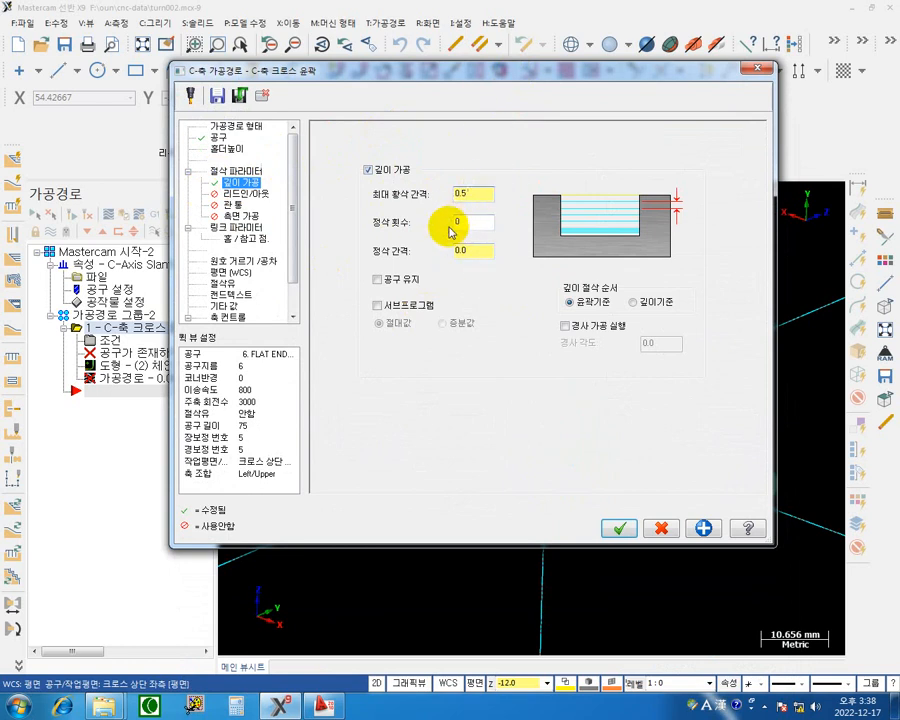
Step: Make the clearance, retract and feed plane heights absolute in the linking parameters, and set the clearance height to 10 mm
click(300, 229)
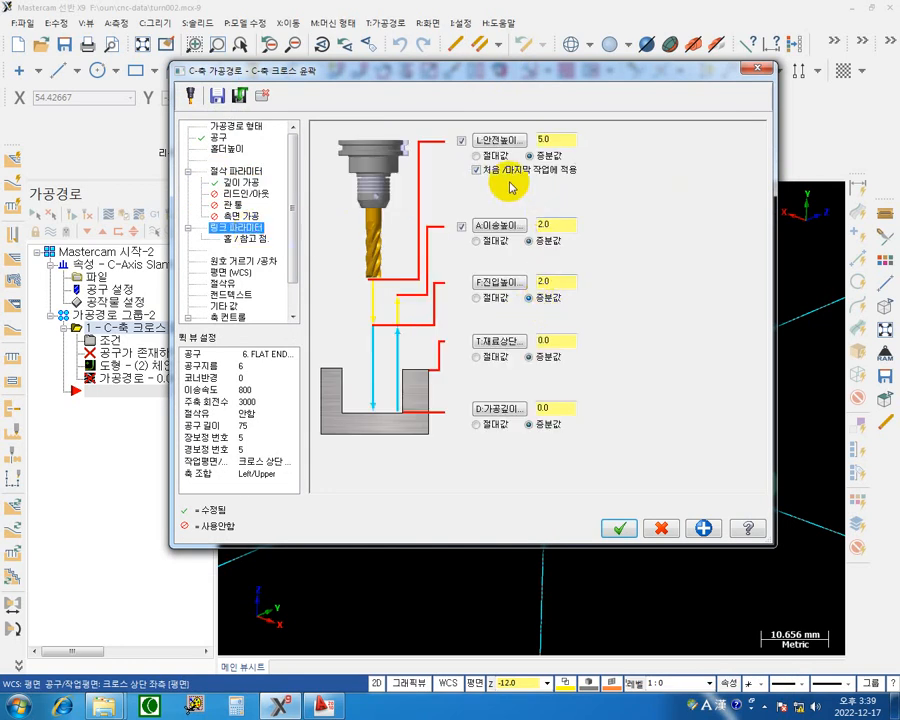
click(477, 156)
double_click(570, 140)
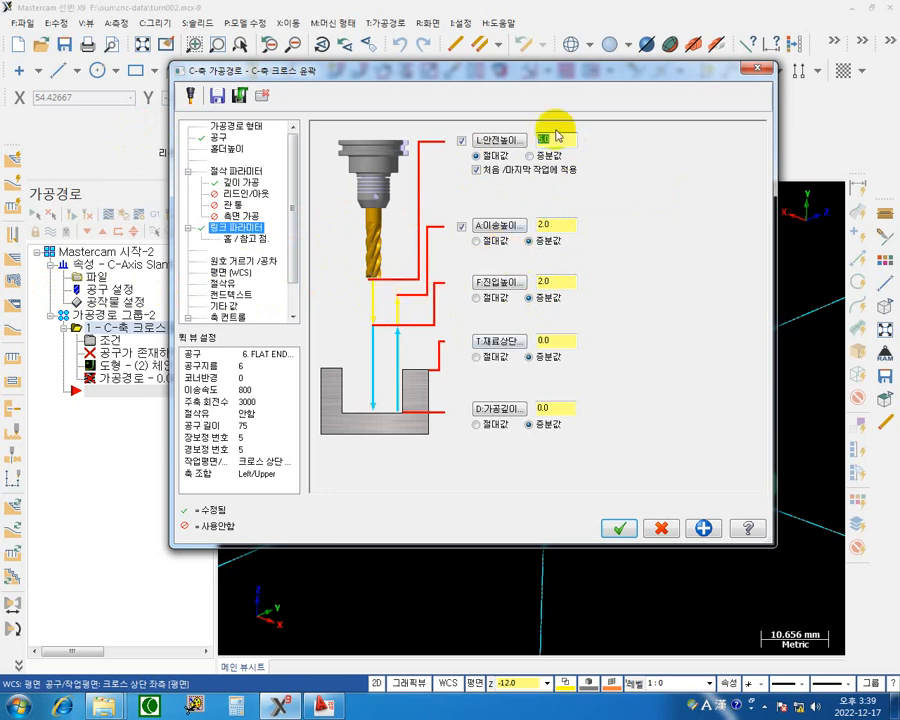
drag(560, 72, 565, 42)
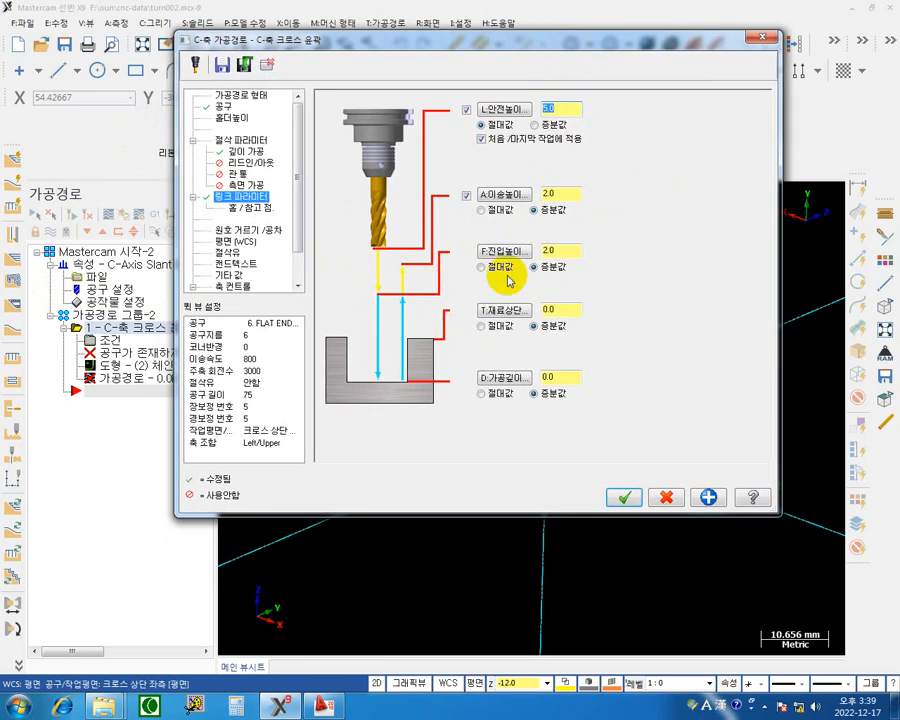
text(5)
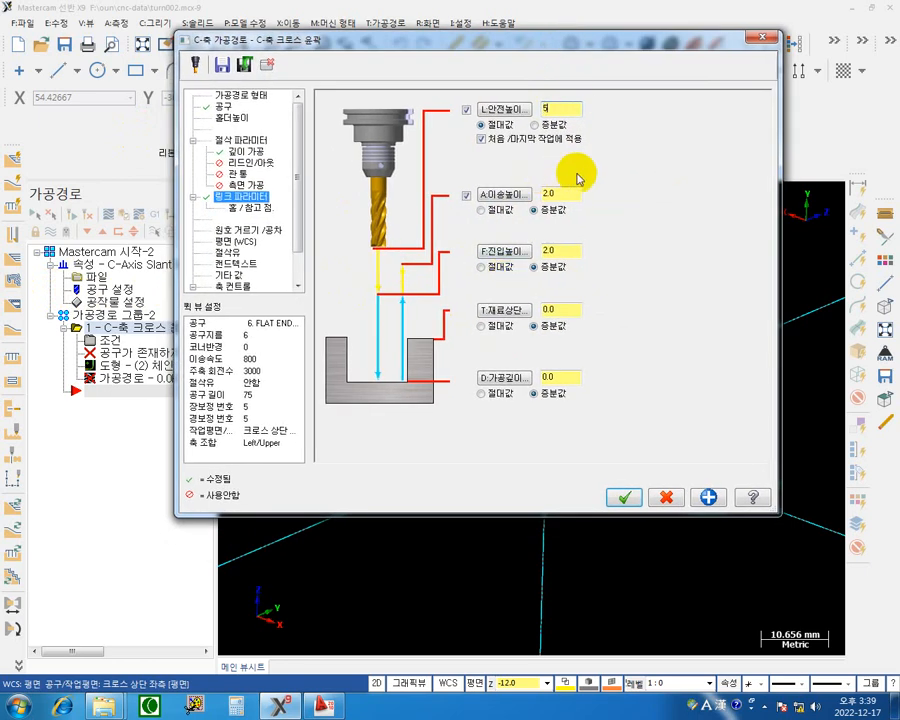
click(509, 212)
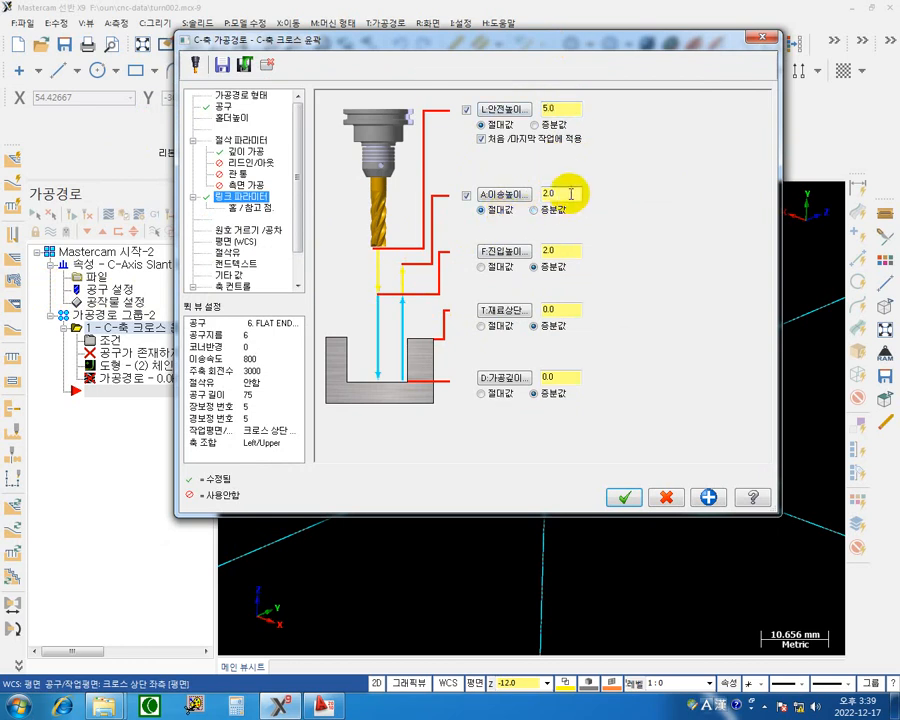
click(497, 268)
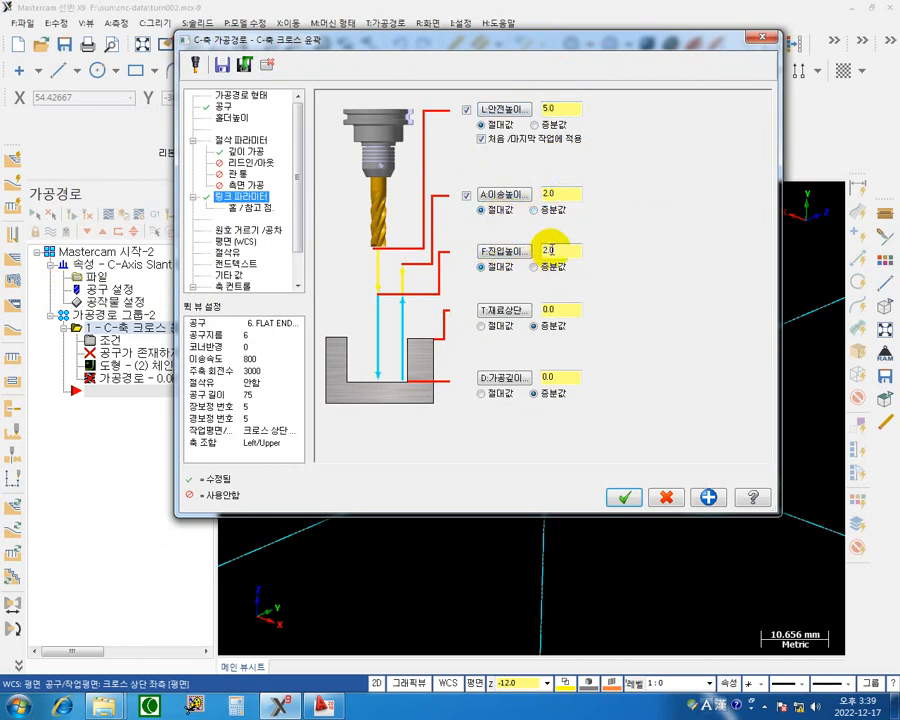
double_click(565, 107)
text(1)
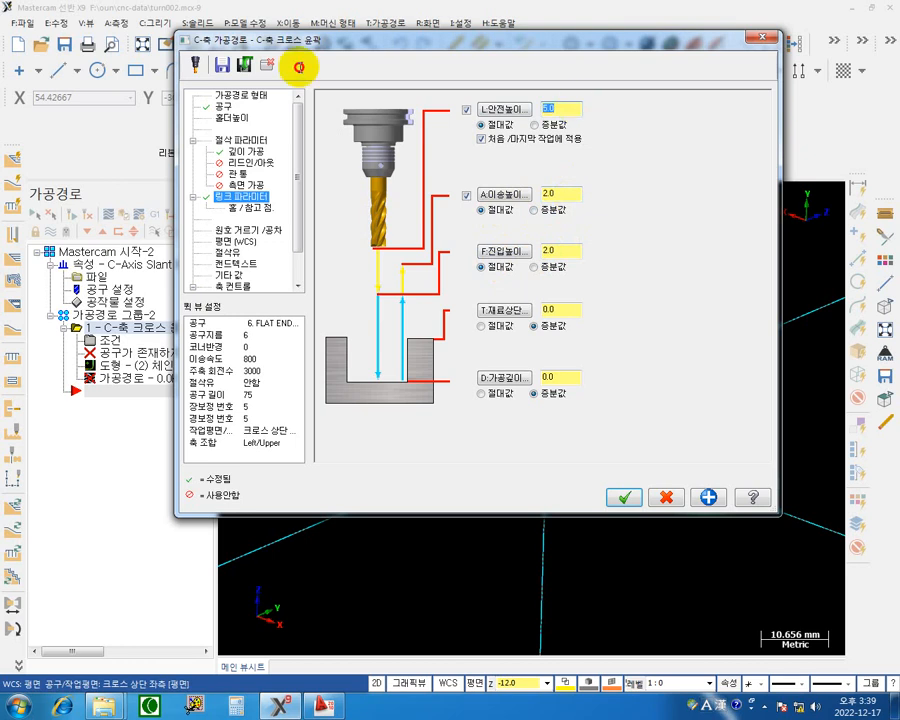
text(0)
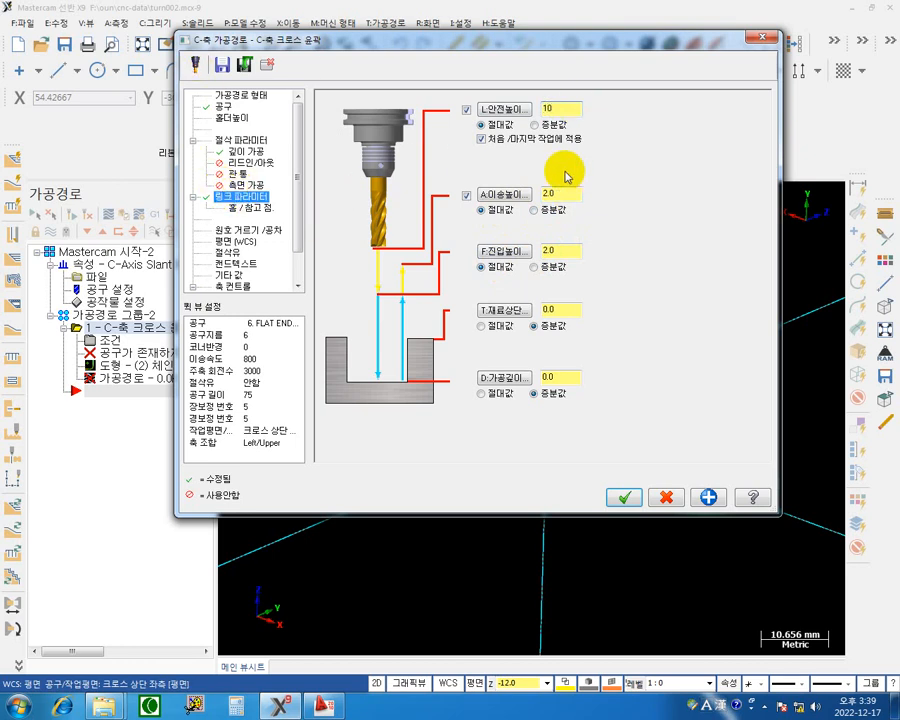
Step: Set the retract height to 5 mm, make the stock top and depth absolute, and set the depth to -3 mm
click(562, 194)
text(5)
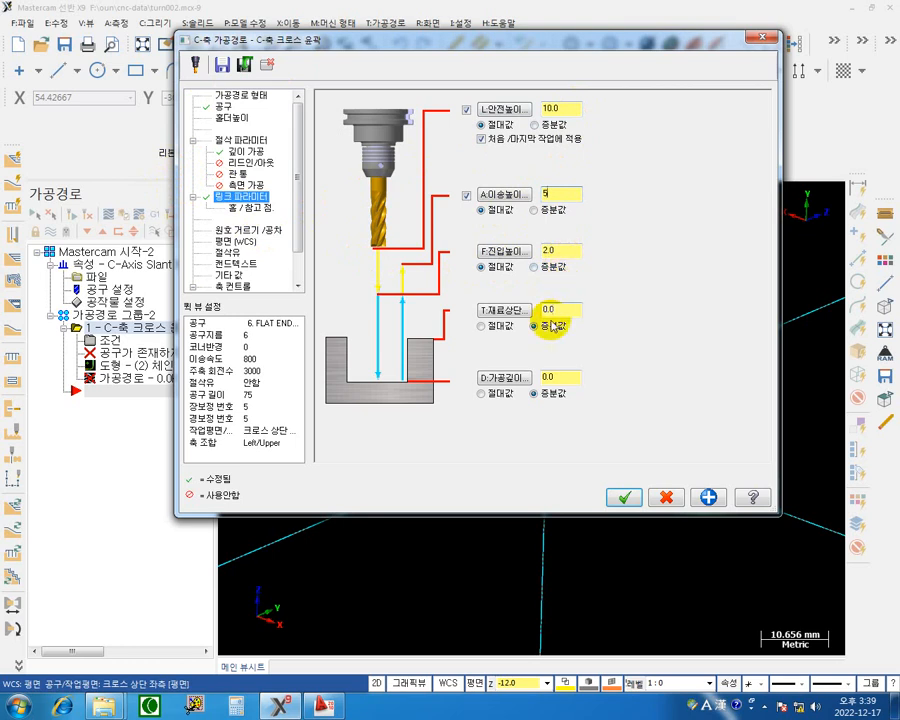
click(495, 325)
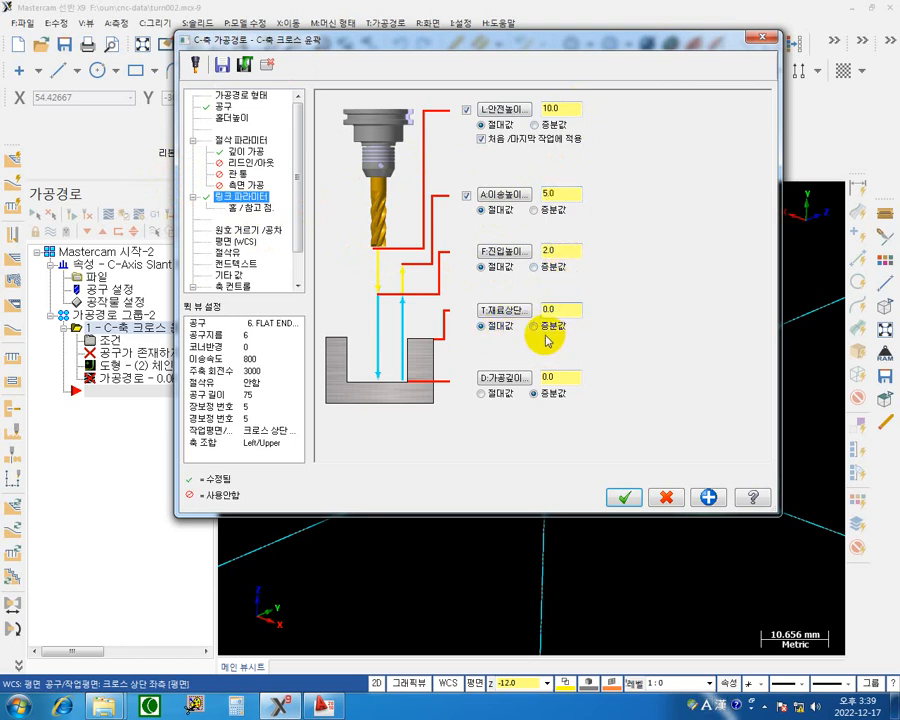
click(492, 396)
double_click(574, 379)
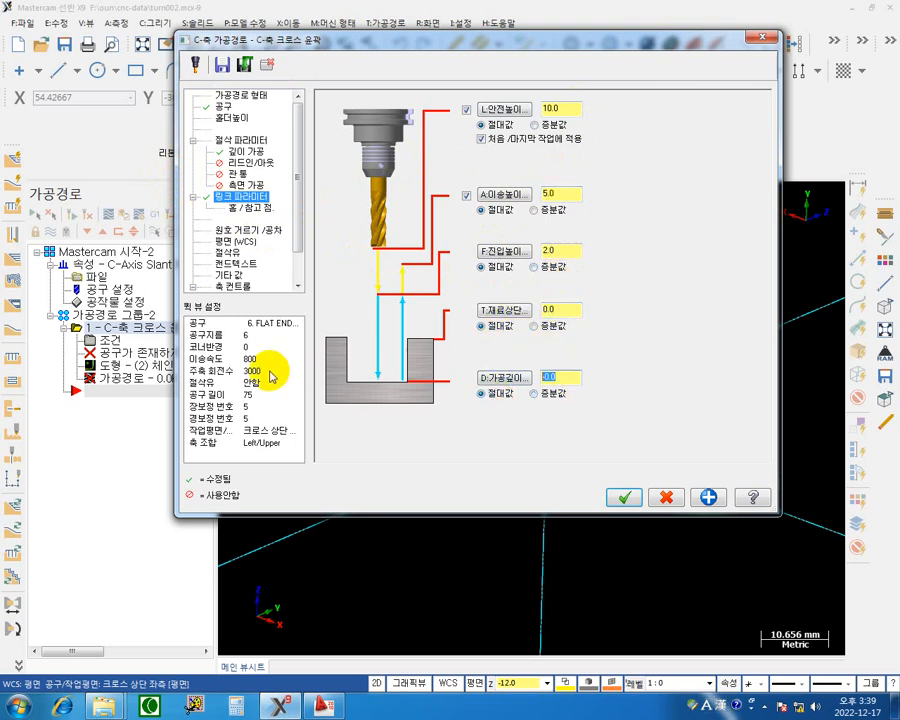
text(03)
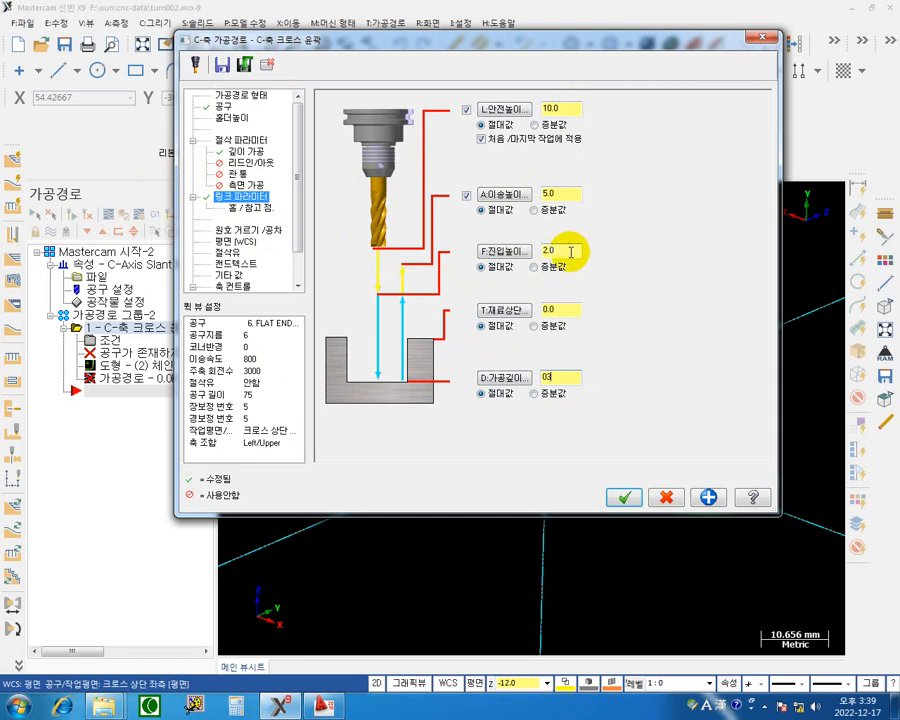
double_click(562, 377)
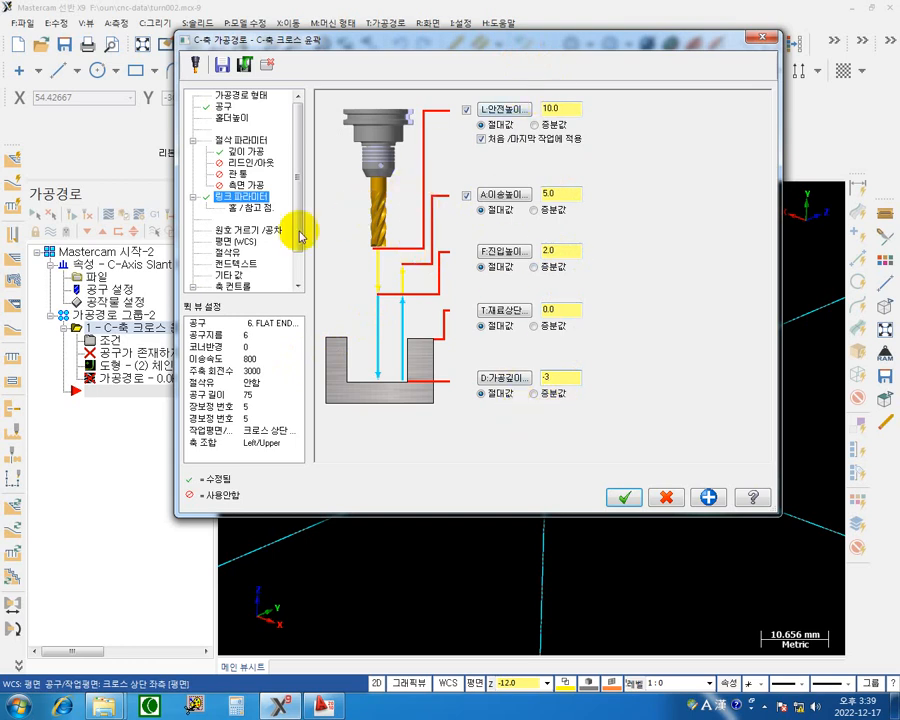
Step: Turn flood coolant on for the contour operation and review its rotary axis control settings
drag(297, 225, 301, 306)
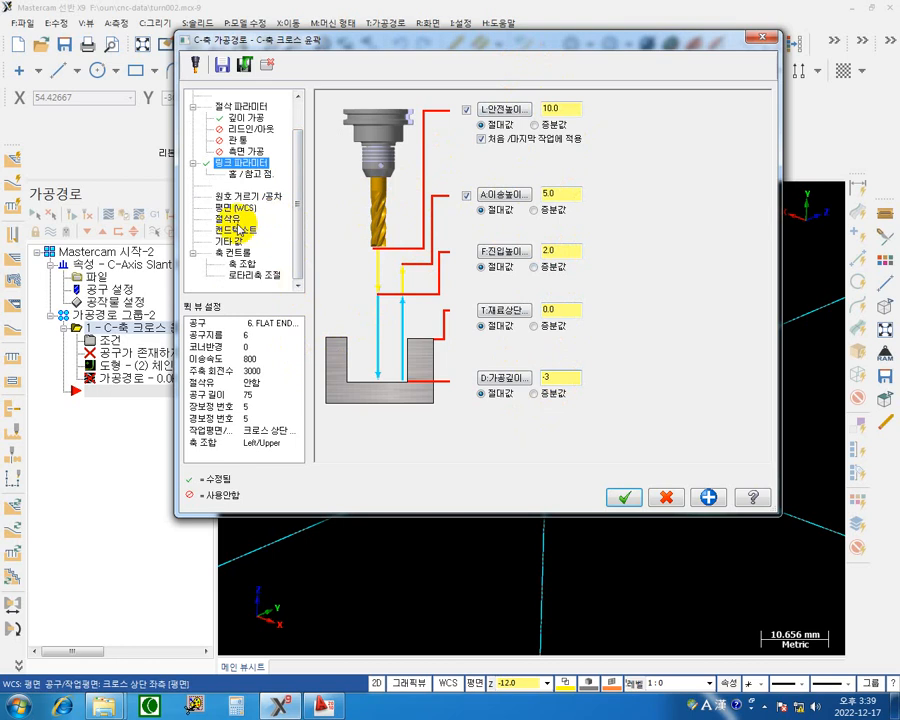
click(228, 218)
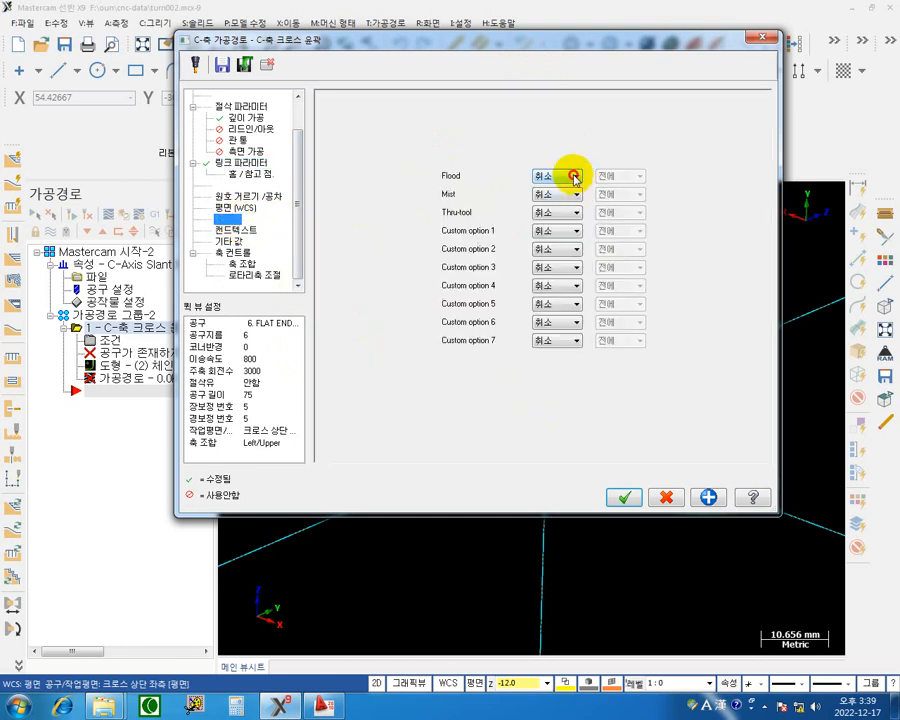
click(575, 177)
click(549, 190)
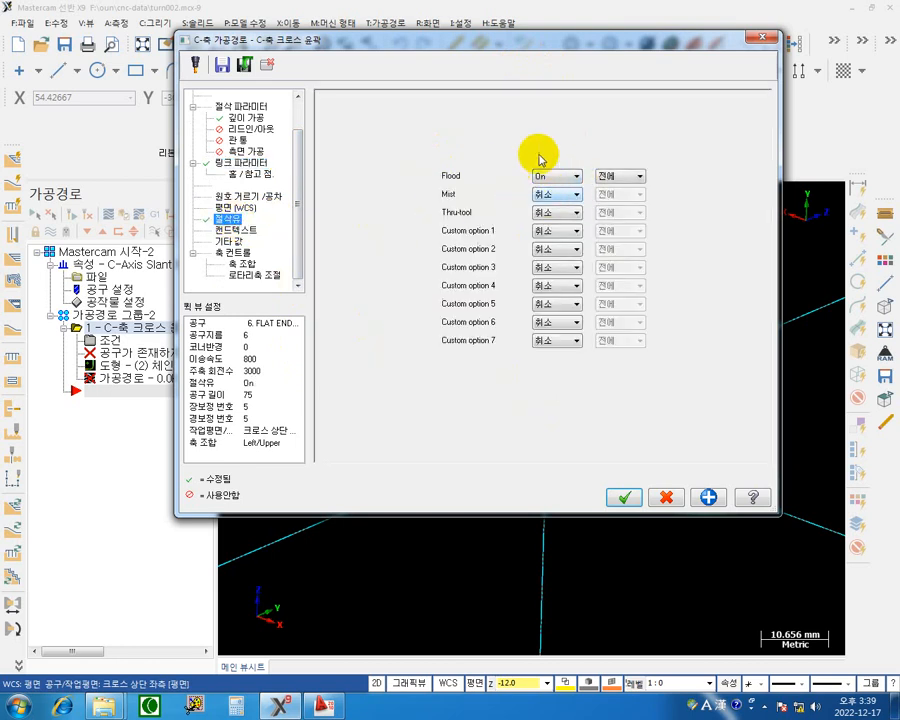
click(254, 277)
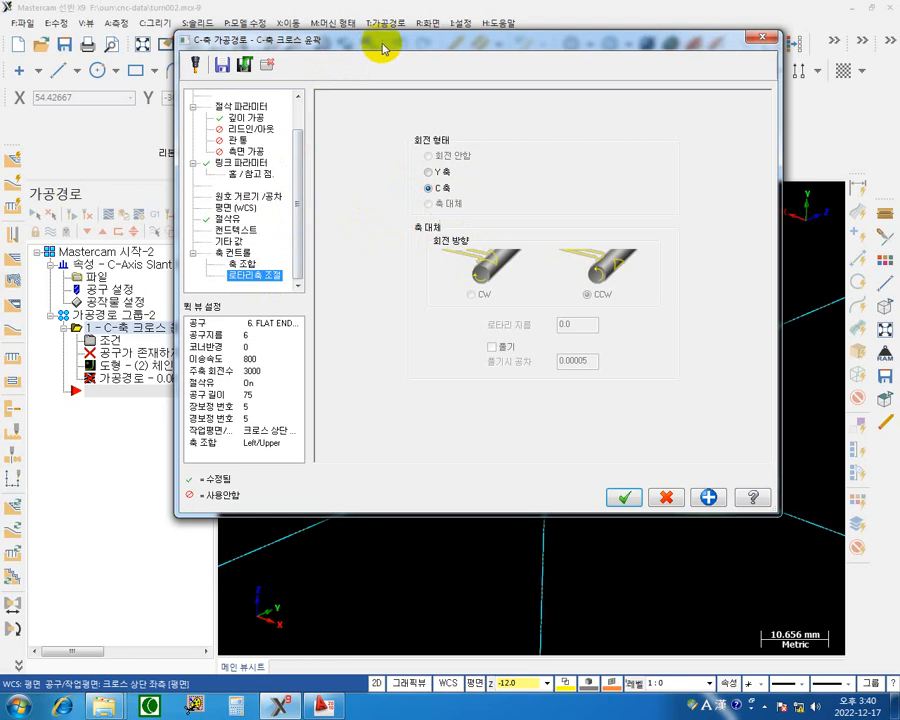
Step: Try to take the top of stock height from the end point of the upper chained line
drag(378, 44, 287, 131)
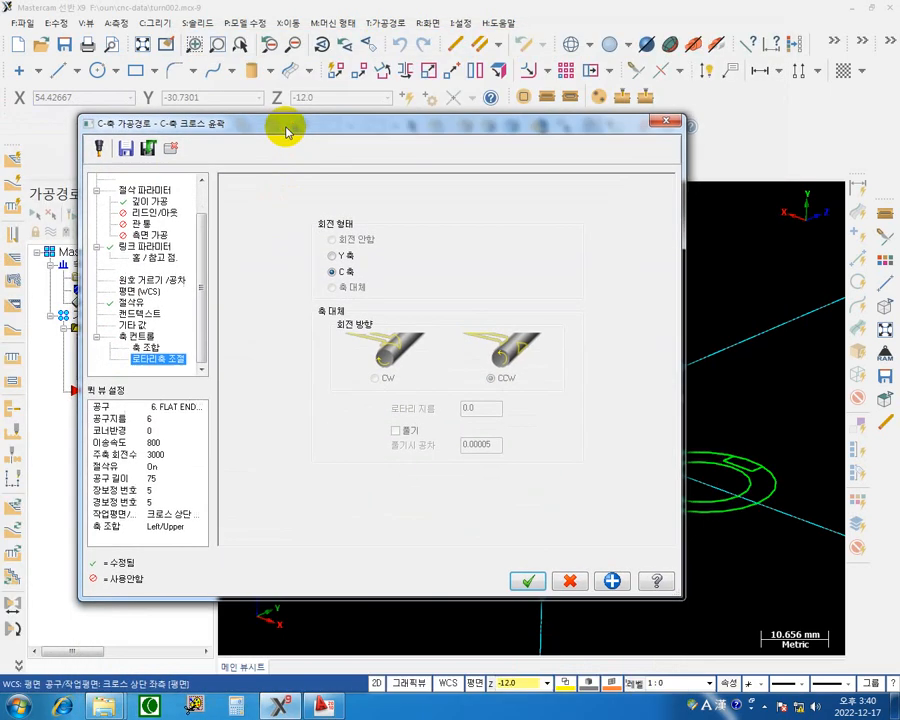
click(155, 246)
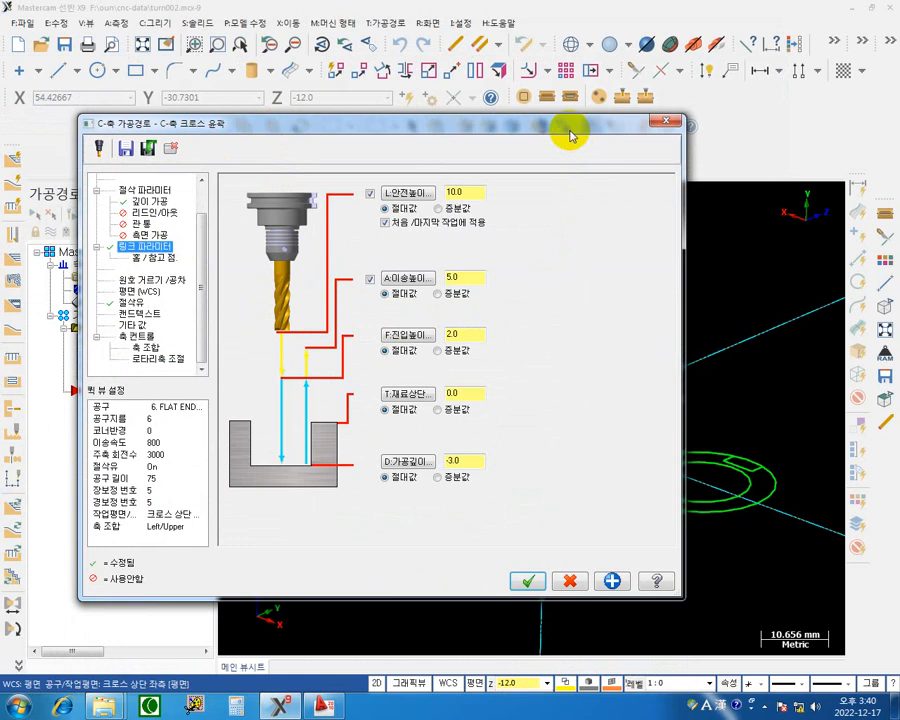
drag(572, 126, 316, 58)
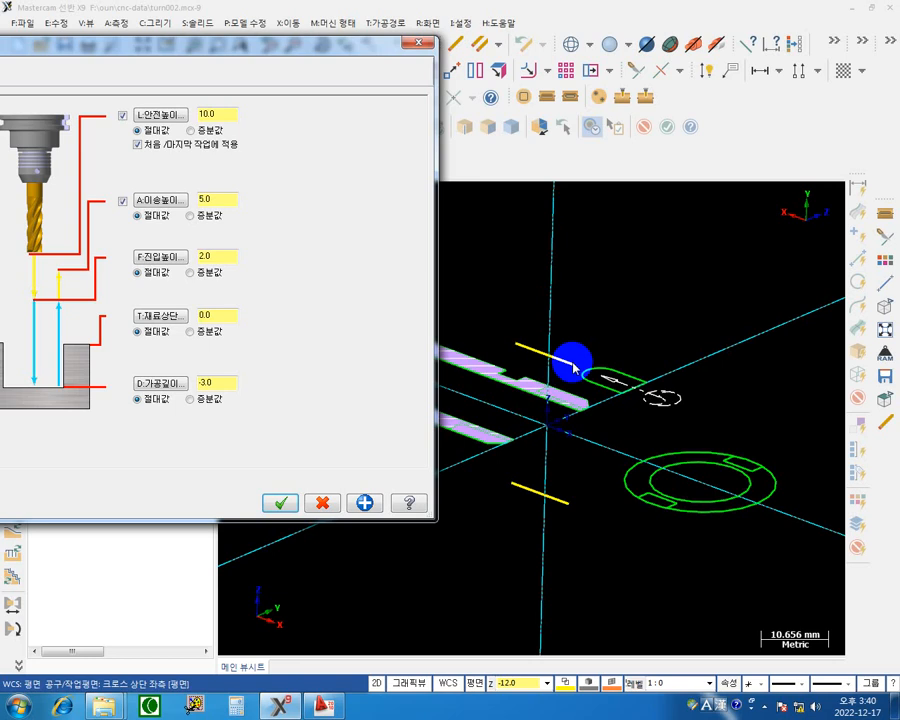
click(157, 316)
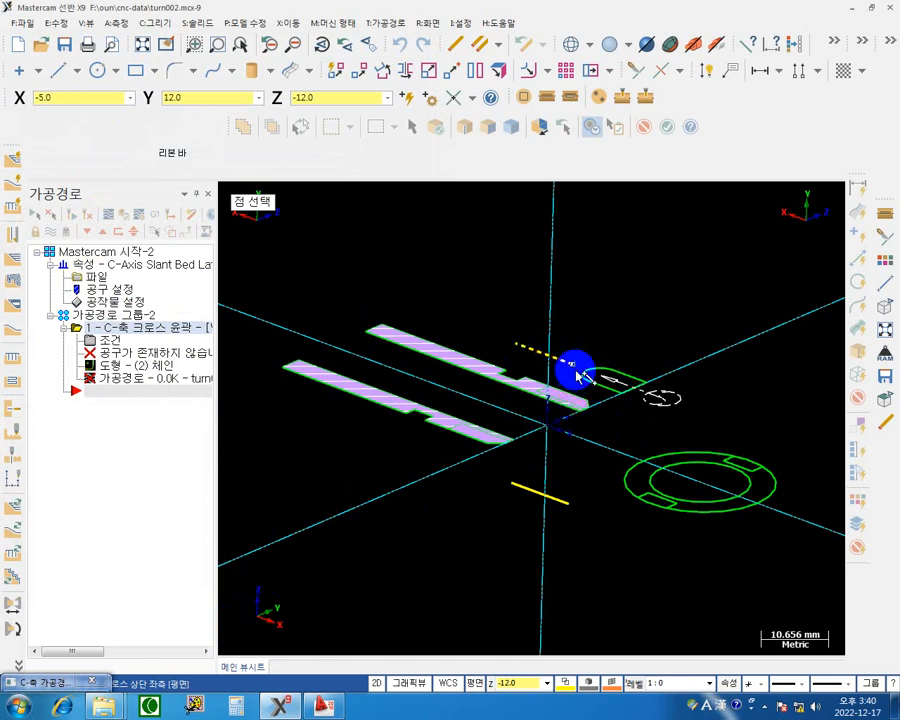
click(574, 369)
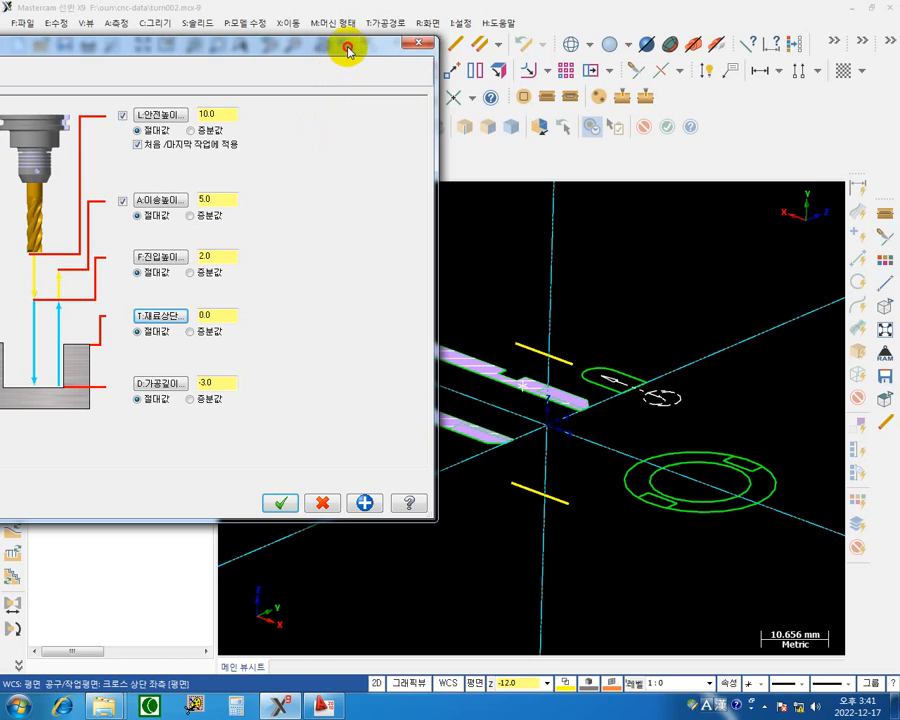
Step: Set the top of stock to 12 mm absolute, make the clearance, retract, feed plane and depth values incremental, and generate the toolpath
drag(348, 48, 557, 44)
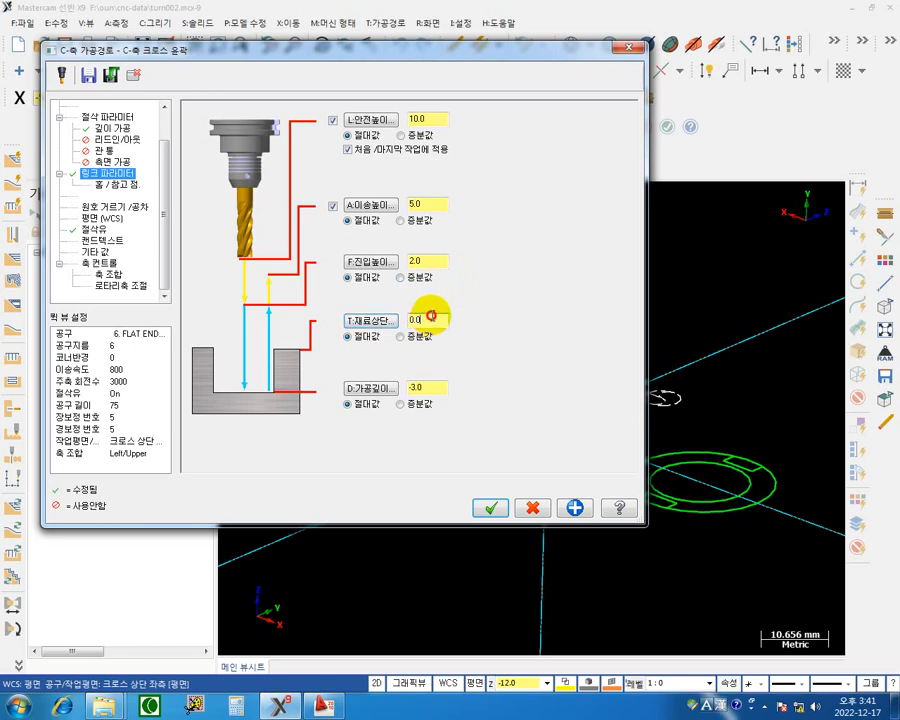
double_click(430, 317)
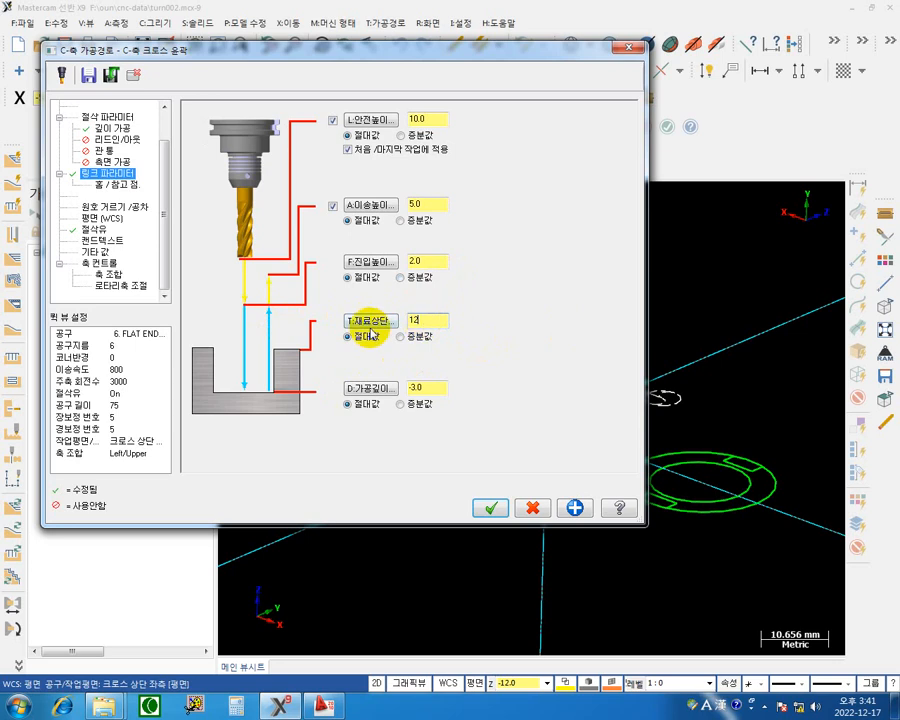
click(437, 317)
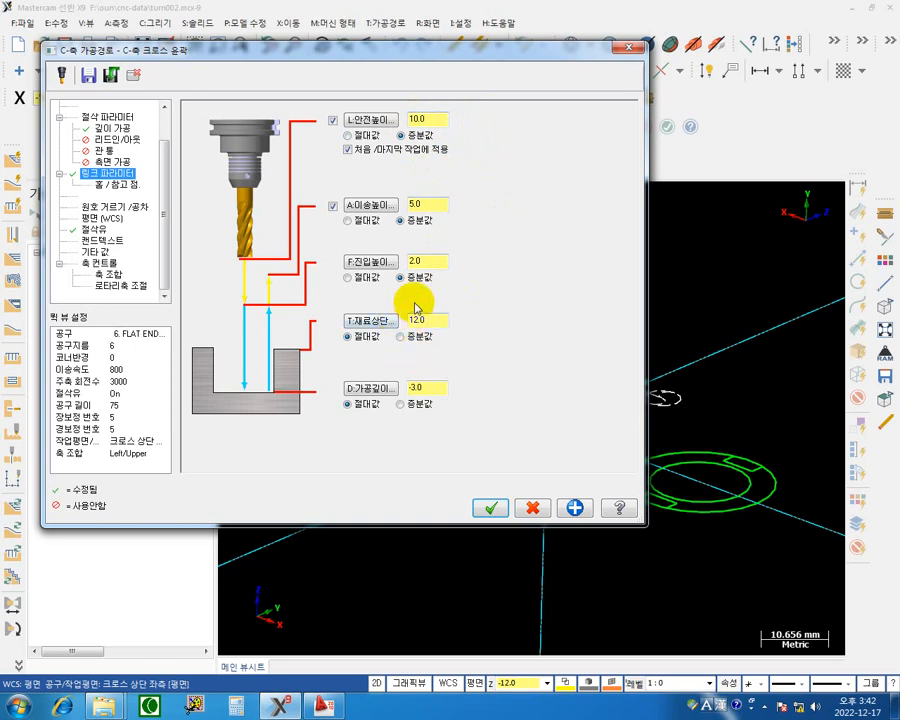
double_click(430, 389)
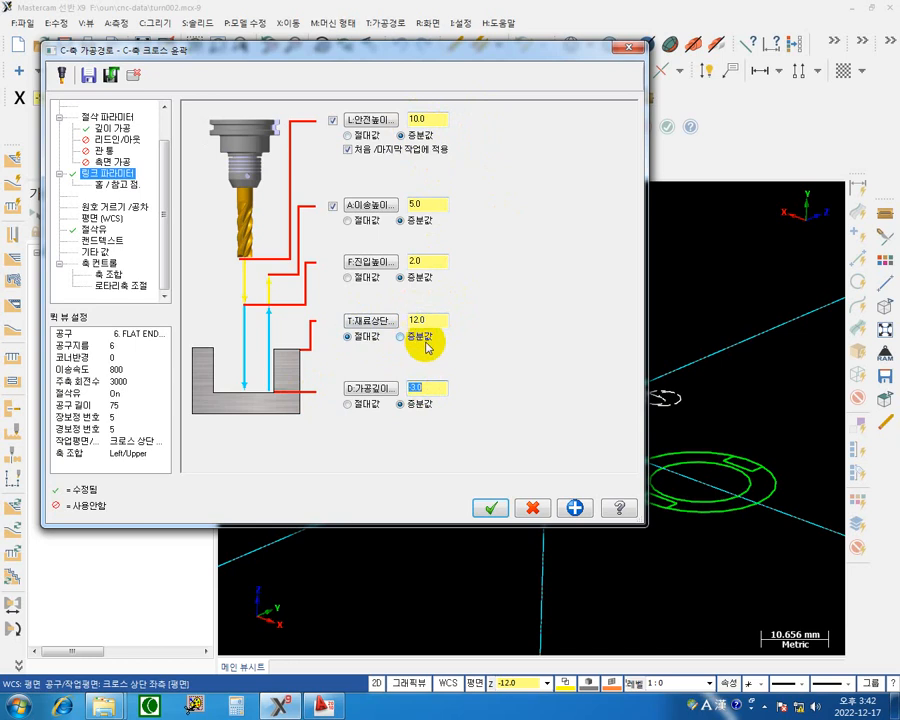
click(493, 510)
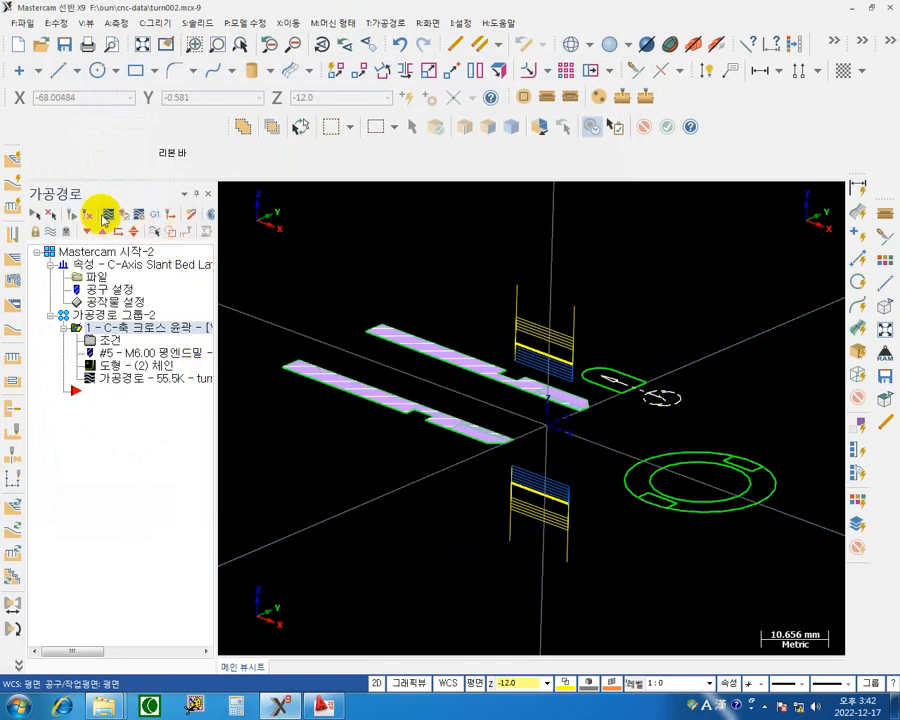
Step: Start a backplot of the cross contour and step through the approach, plunge and first cutting pass at the upper line
click(107, 215)
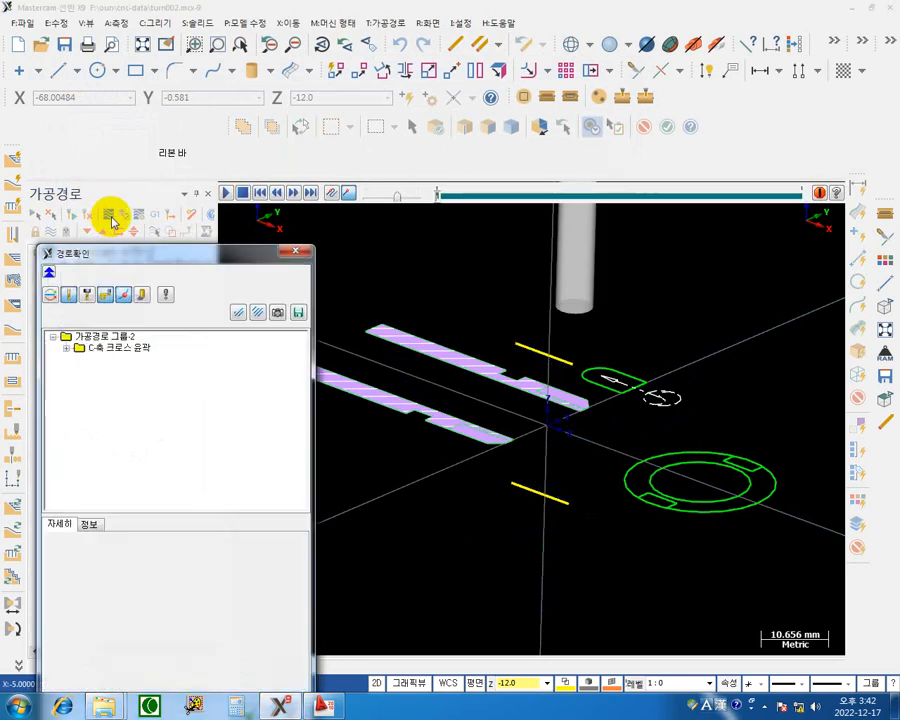
scroll(610, 398, down, 2)
middle_drag(674, 401, 705, 474)
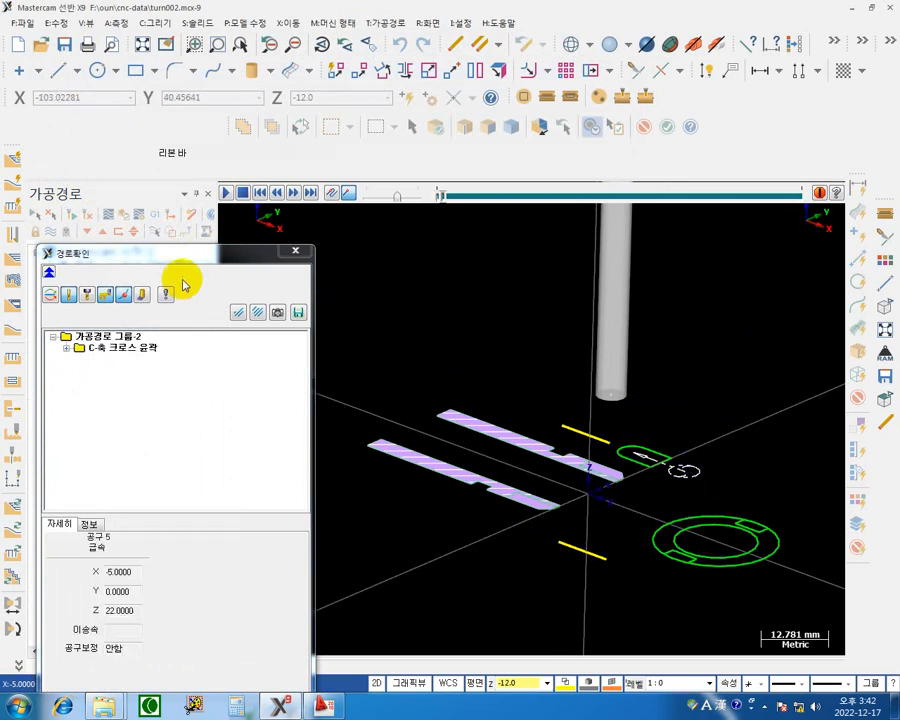
drag(180, 264, 194, 75)
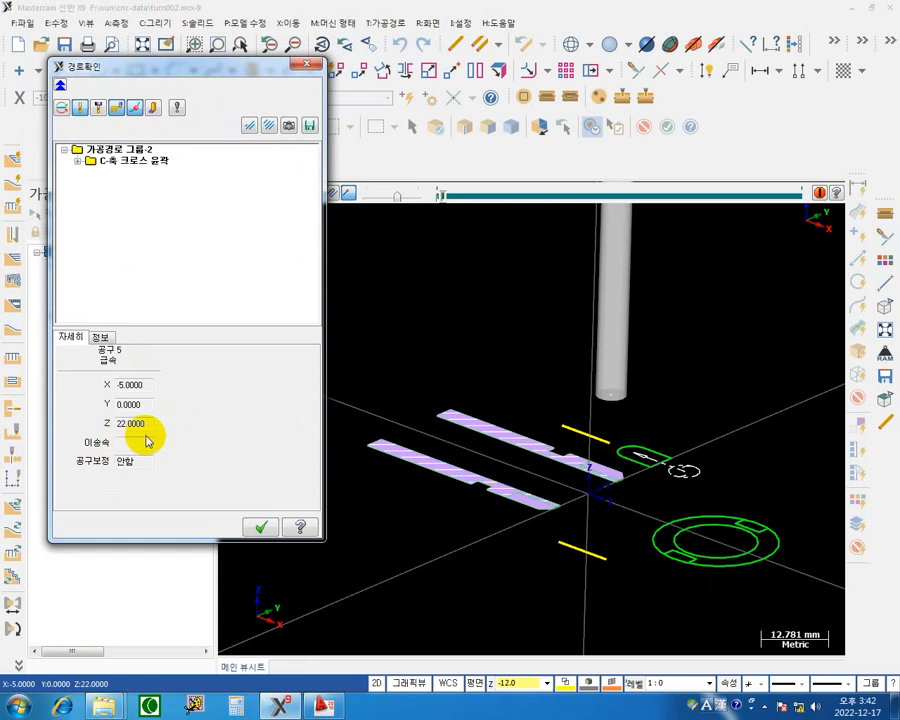
key(s)
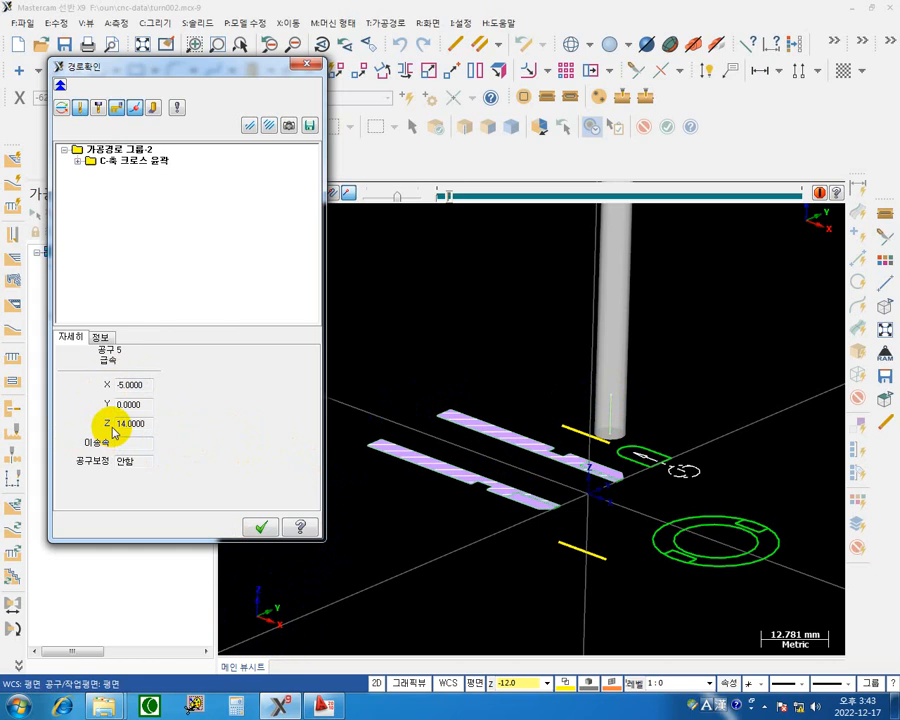
key(s)
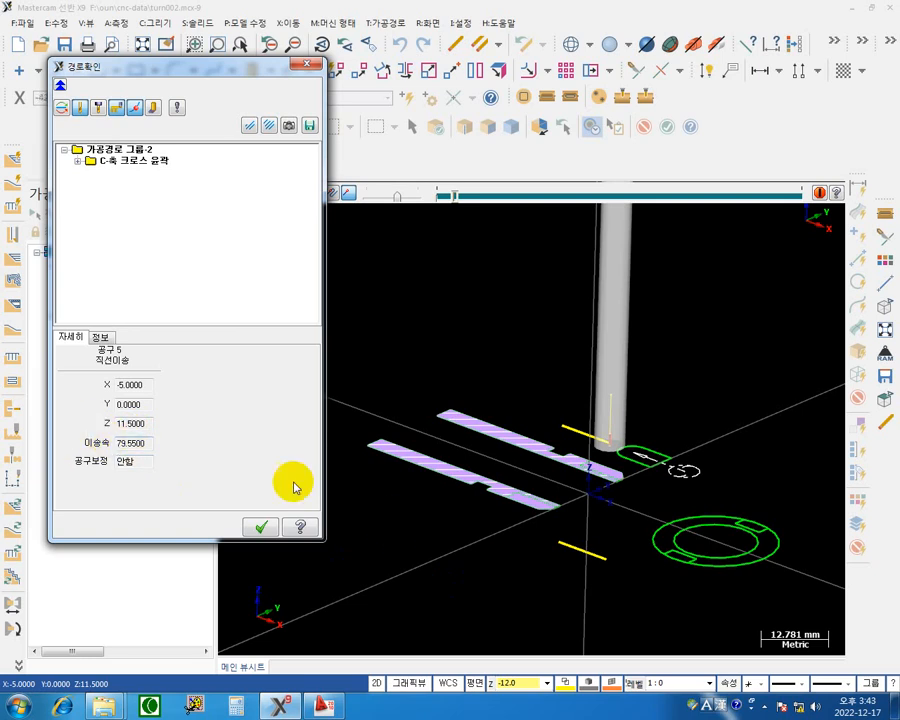
key(s)
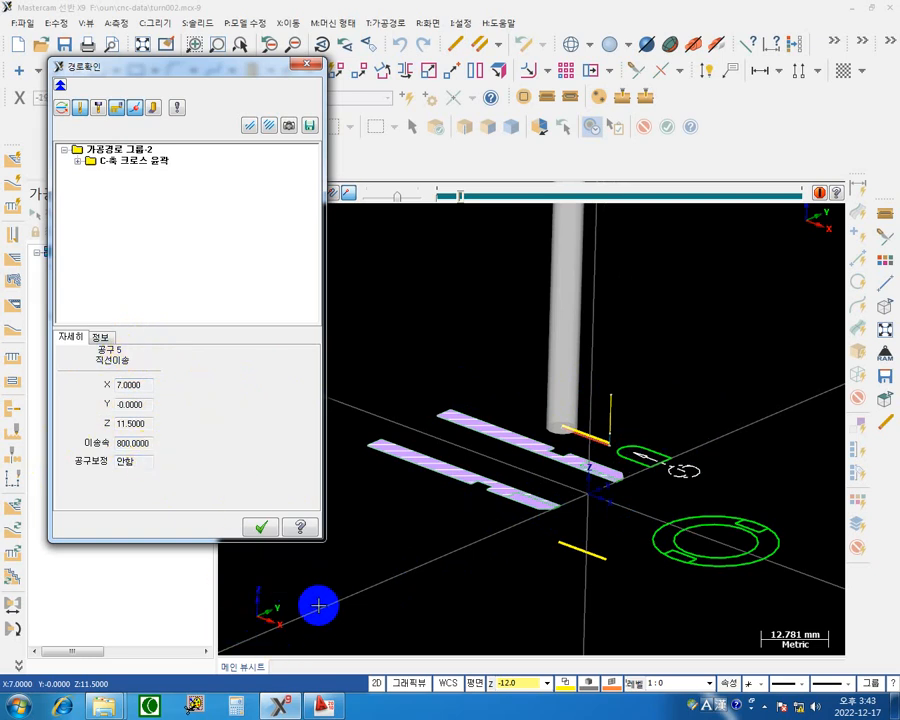
Step: Step the backplot through the remaining depth passes on the upper line until the tool retracts to clearance
key(s)
key(s)
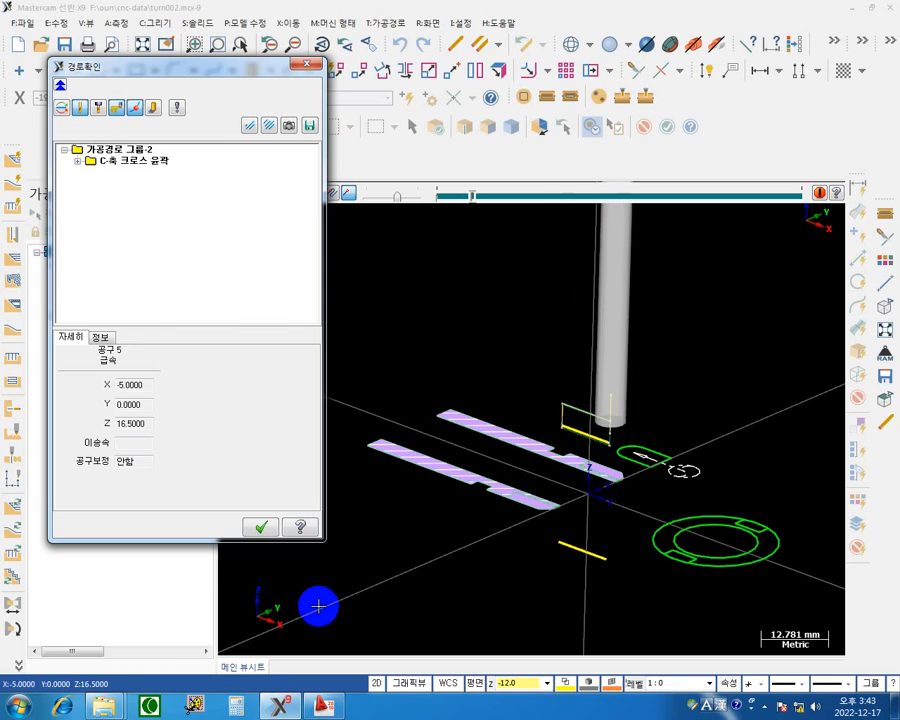
key(s)
key(s)
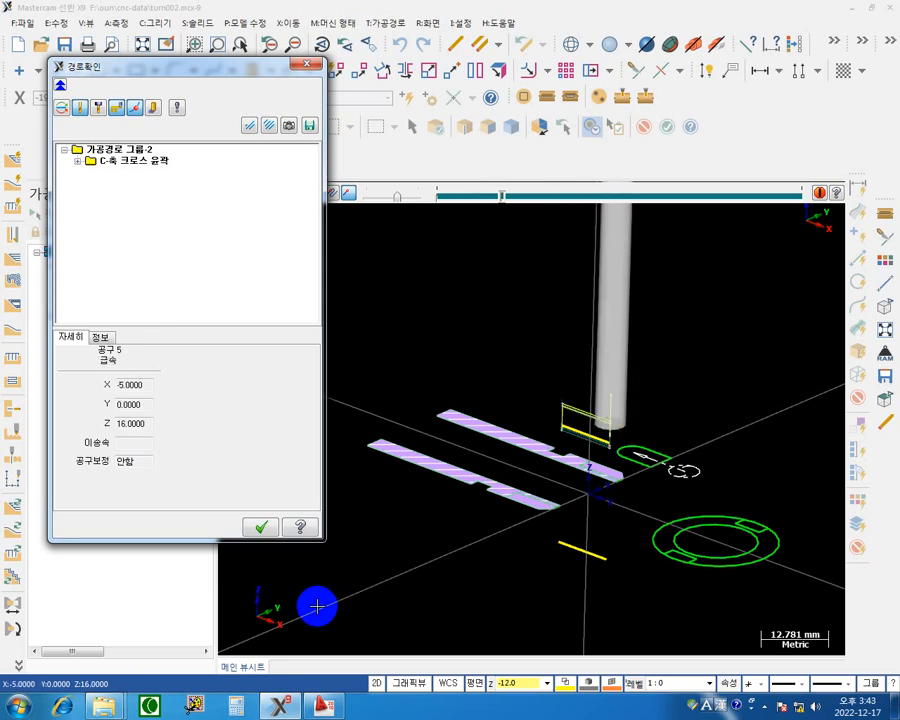
key(s)
key(s)
key(s)
key(s)
key(s)
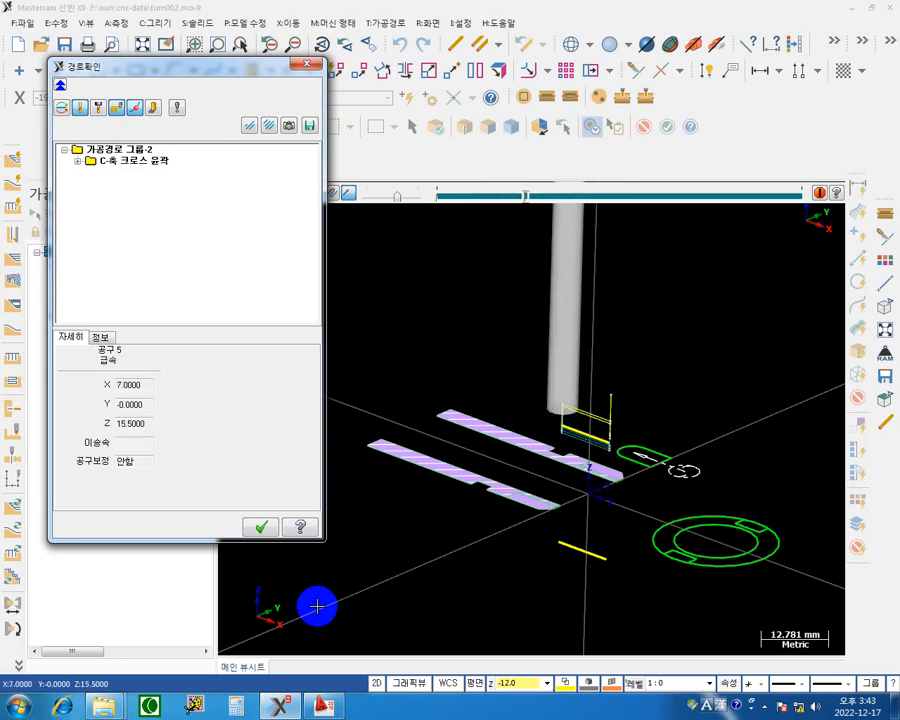
key(s)
key(s)
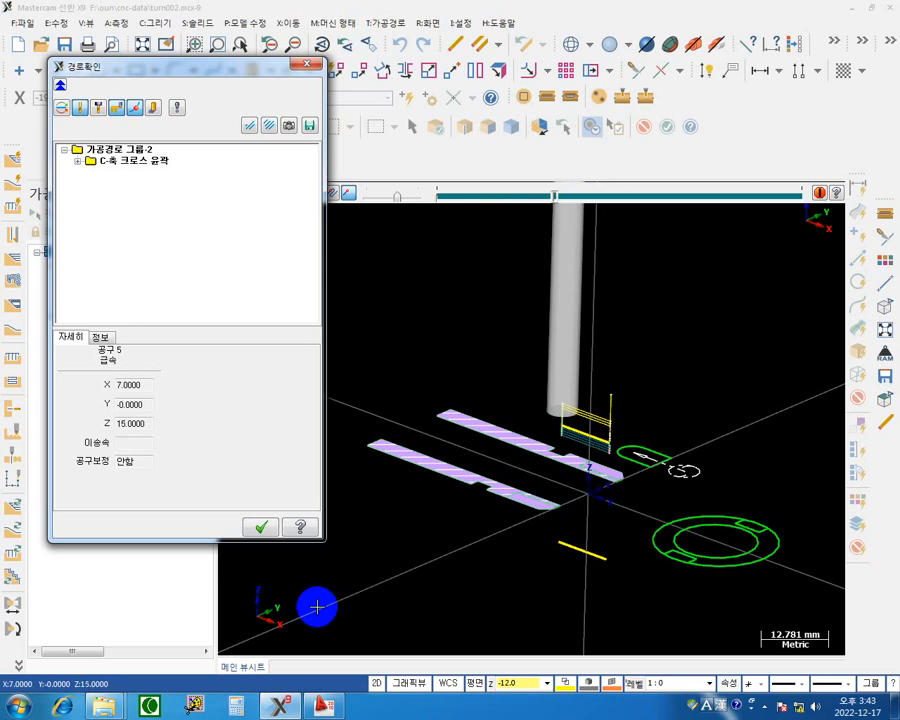
key(s)
key(s)
key(s)
key(s)
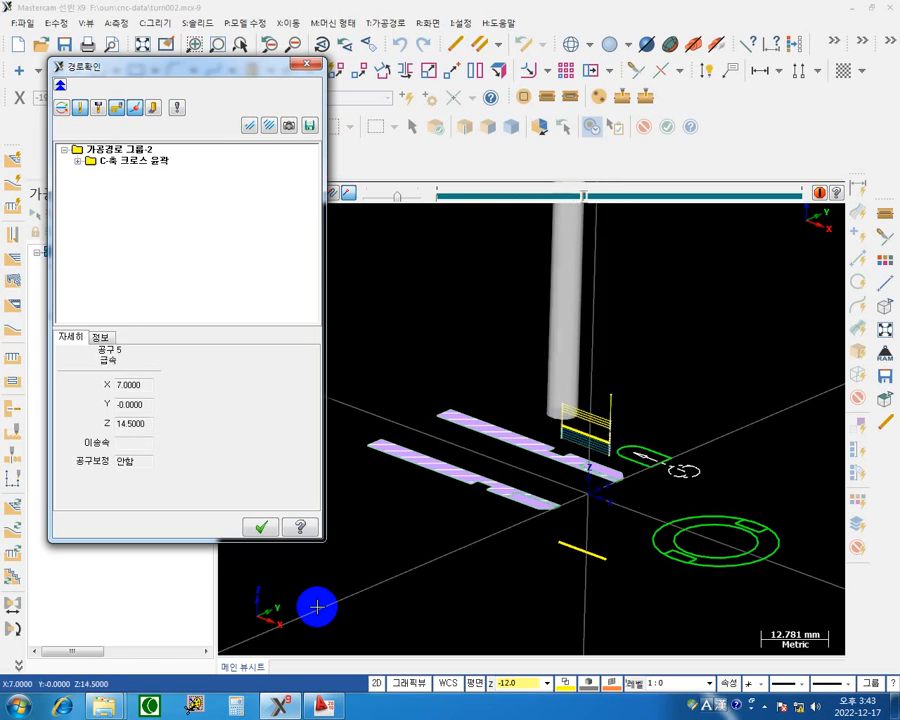
key(s)
key(s)
key(s)
key(s)
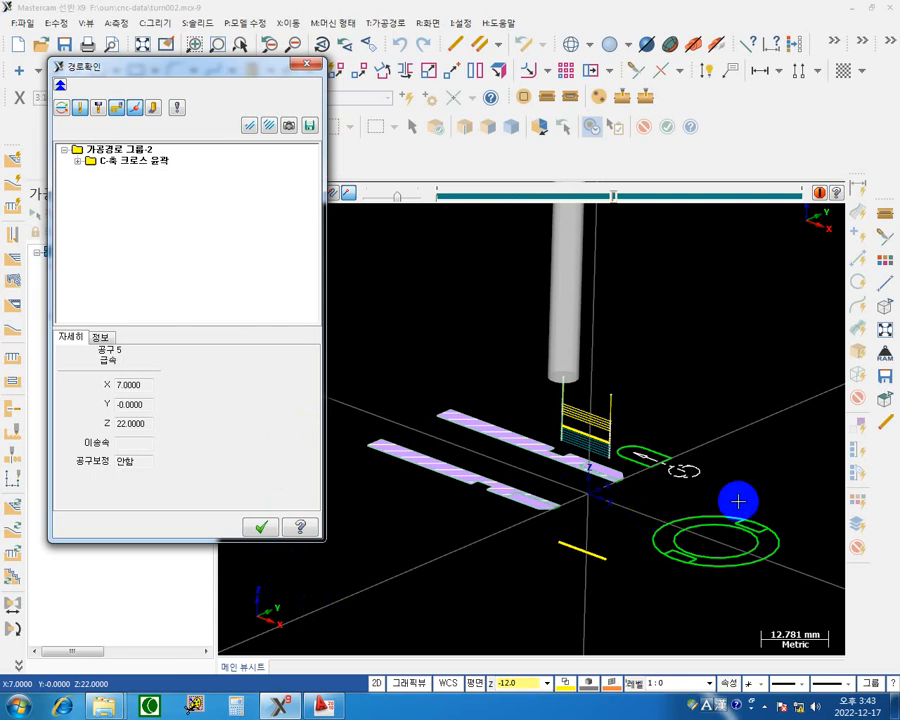
Step: Step the backplot across to the lower line and through its first cutting pass to the retract
key(s)
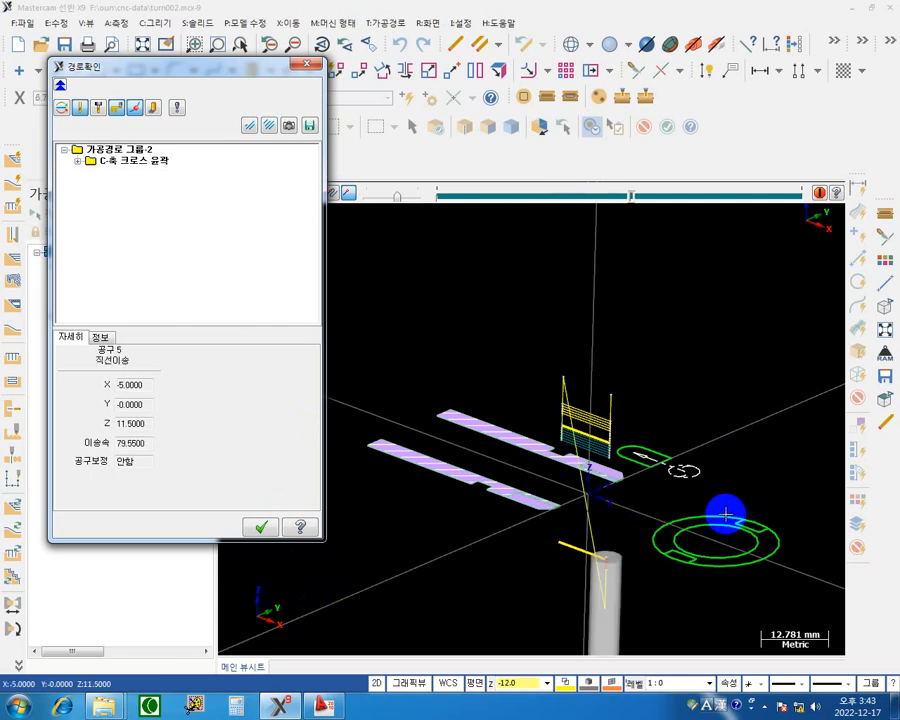
scroll(647, 556, down, 2)
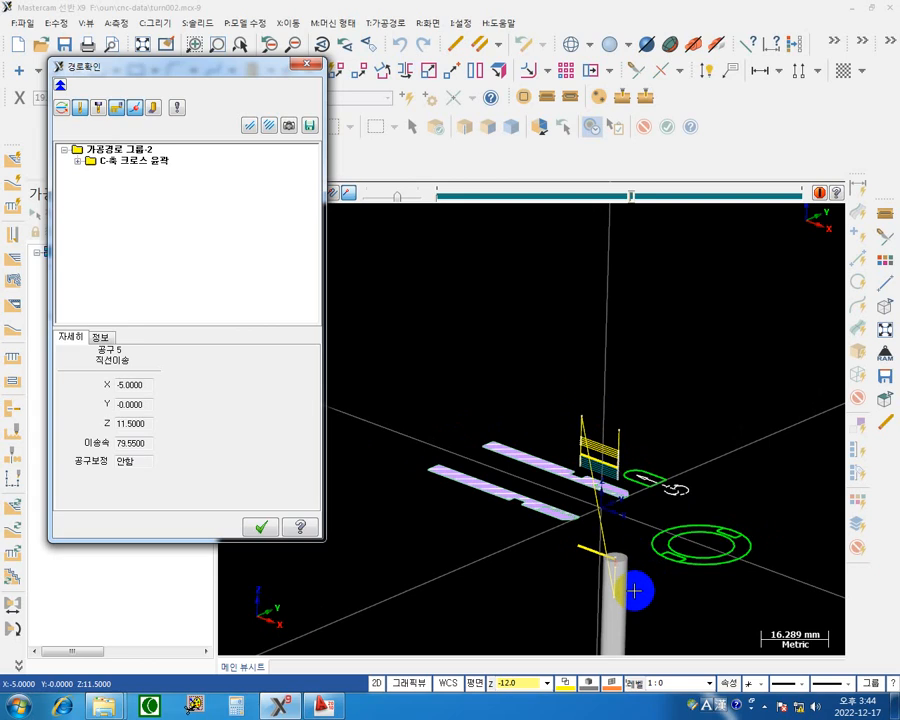
middle_drag(664, 548, 632, 454)
key(s)
key(s)
key(s)
key(s)
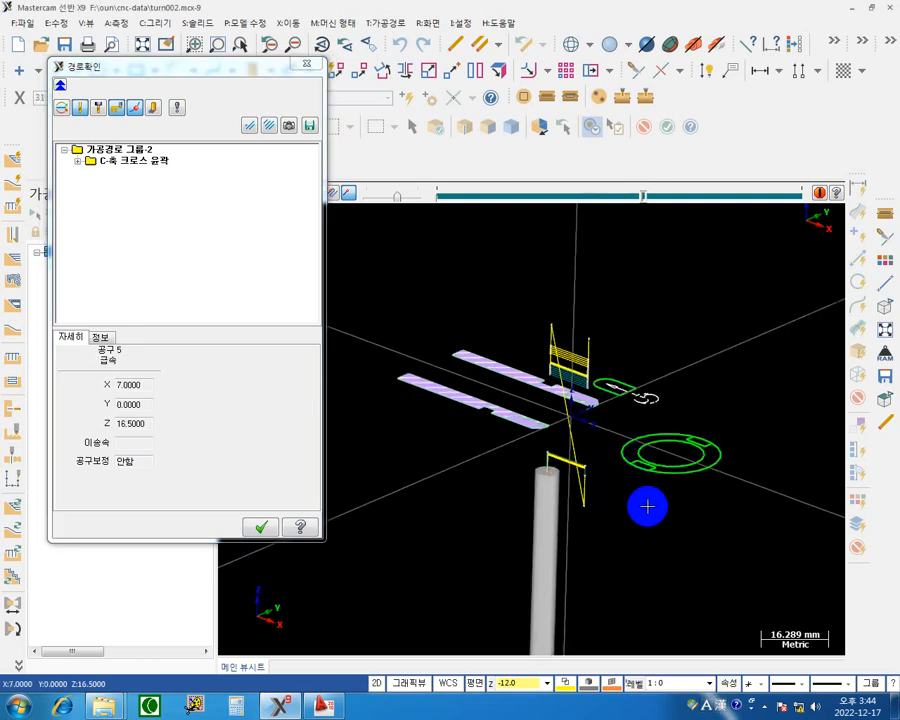
Step: Step the backplot through the remaining depth passes on the lower line to the end of the toolpath and close it
key(s)
key(s)
key(s)
key(s)
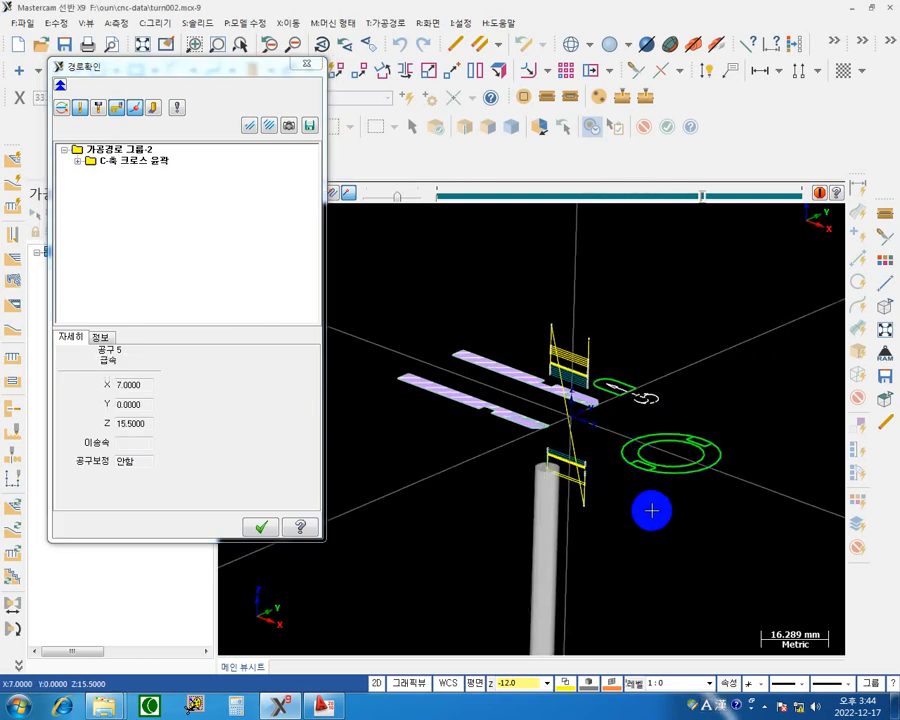
key(s)
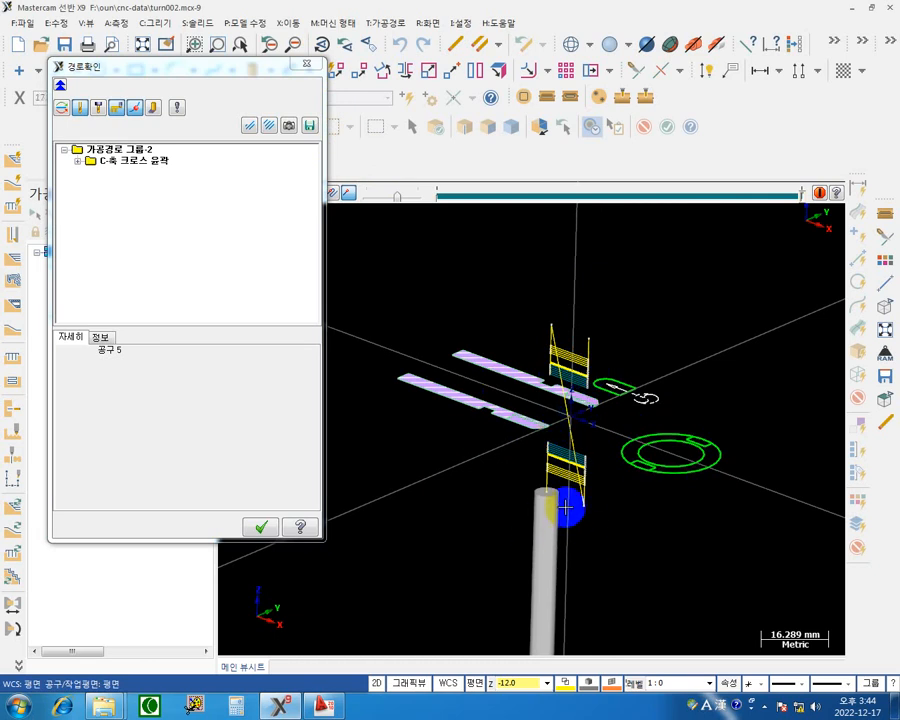
click(307, 63)
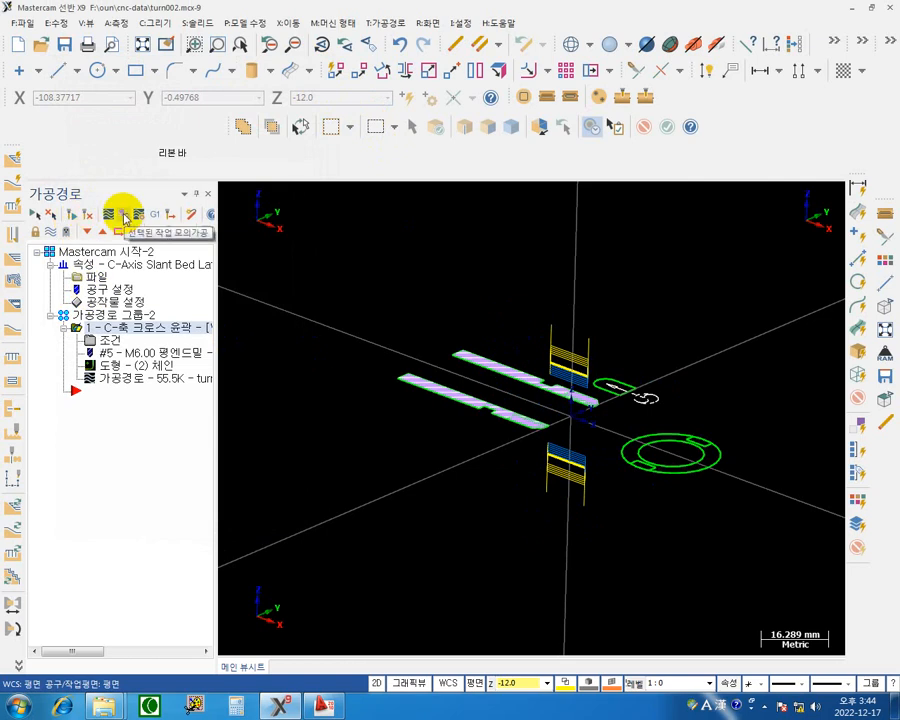
Step: Verify the cross contour operation in Mastercam Simulator by playing the cut on the sleeve stock, and close the simulator
click(123, 215)
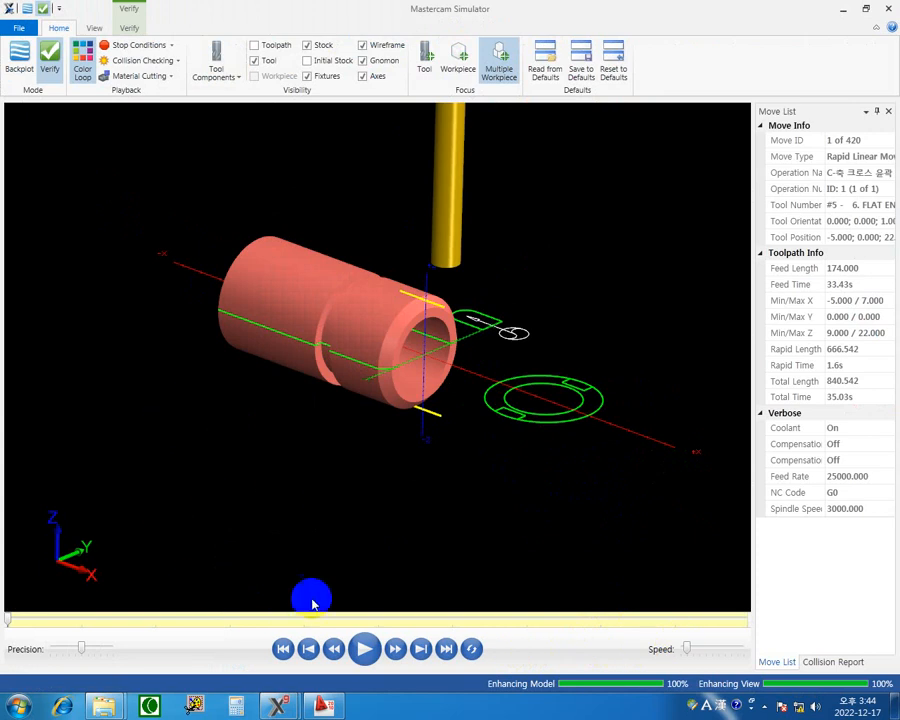
click(365, 651)
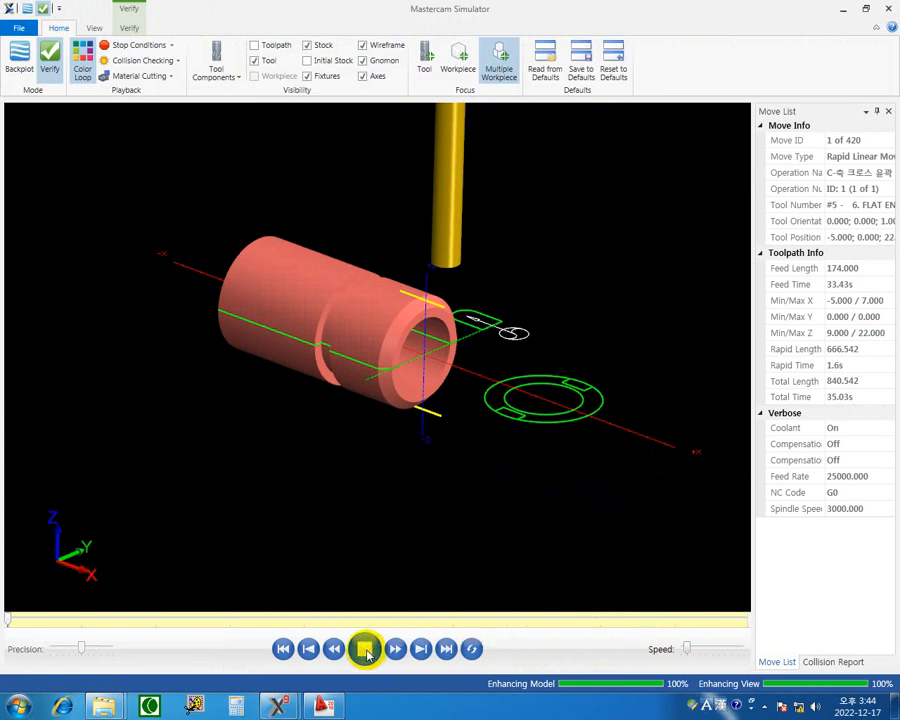
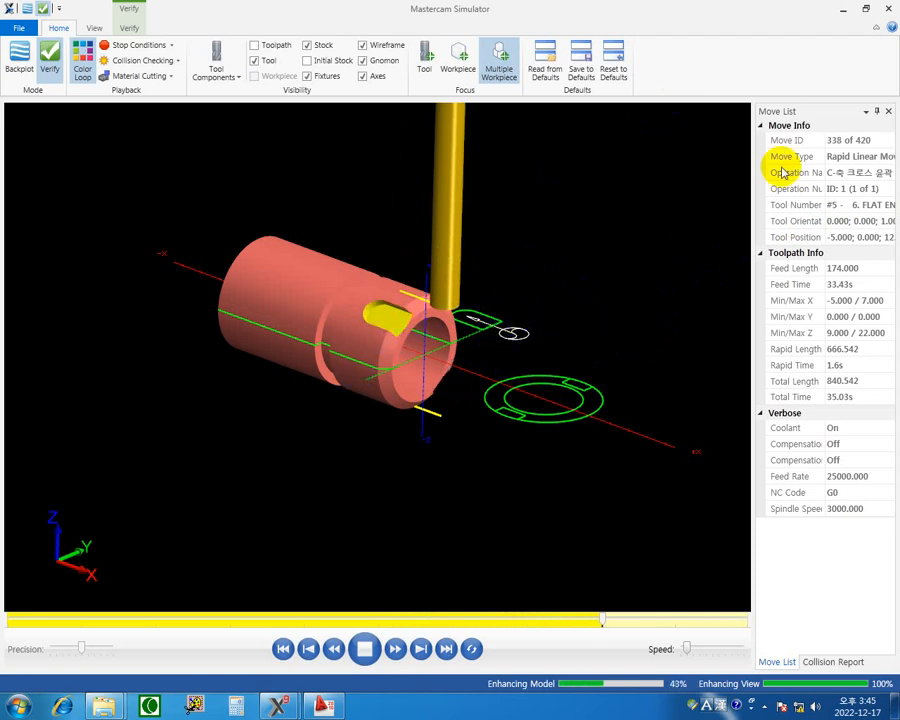
click(889, 9)
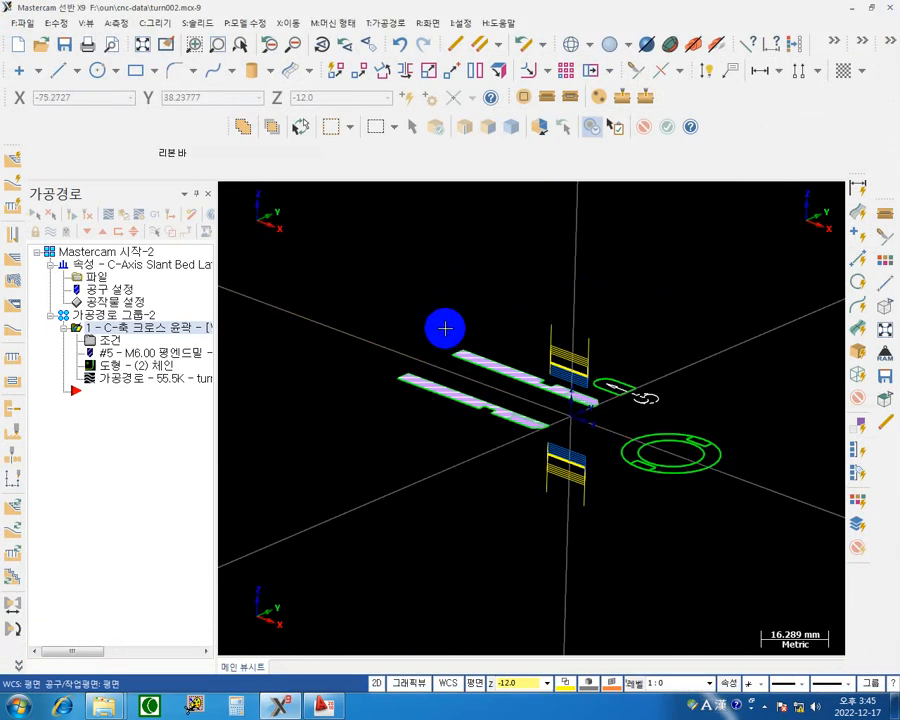
Step: Post the C-axis cross contour operation to an NC file saved as turn002.NC in the Lathe NC folder
click(140, 229)
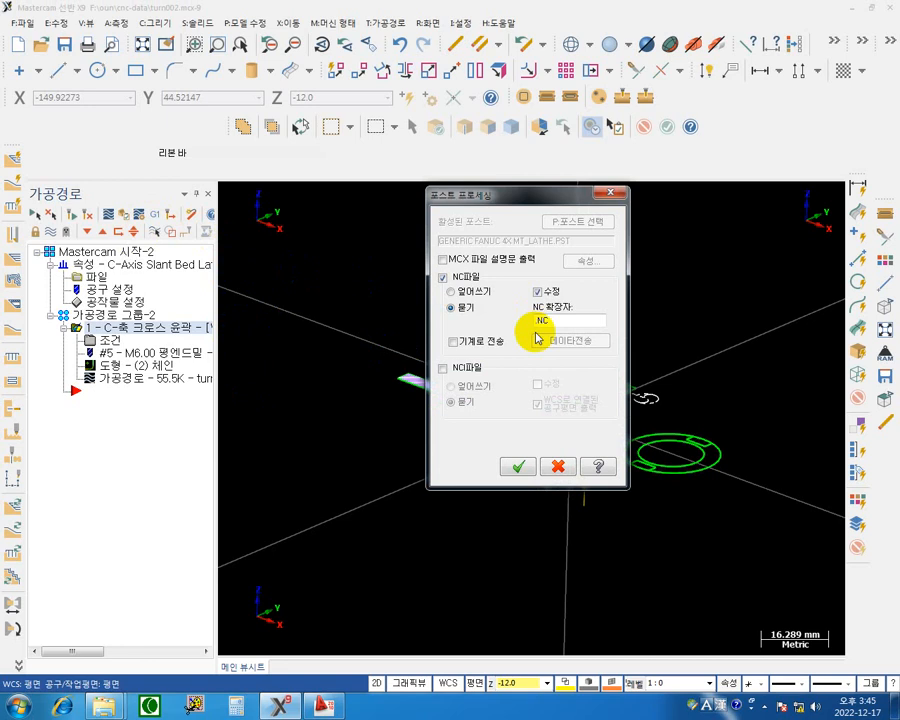
click(518, 466)
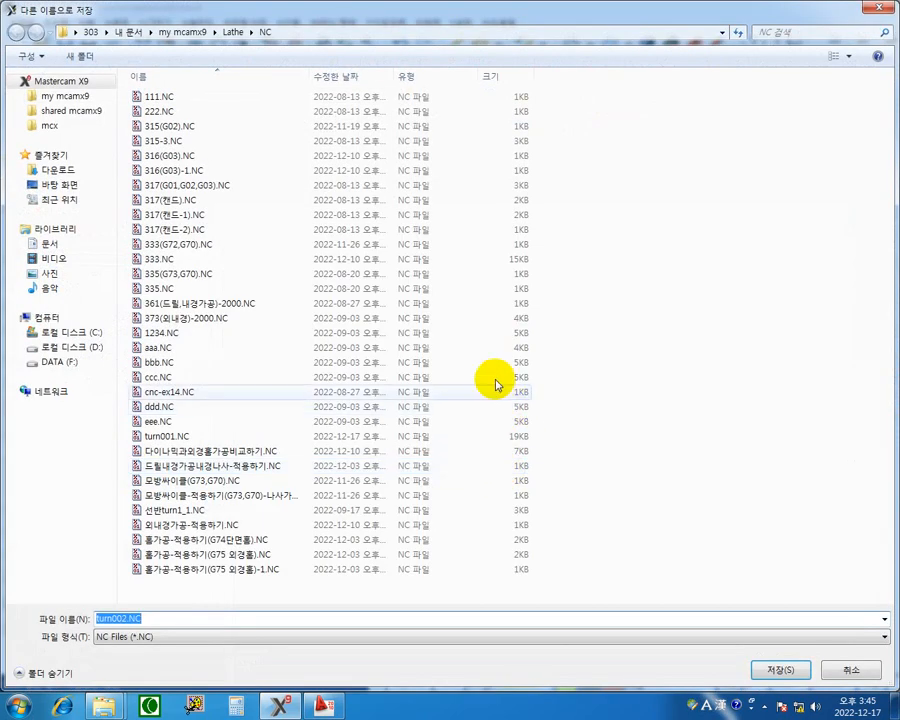
click(774, 666)
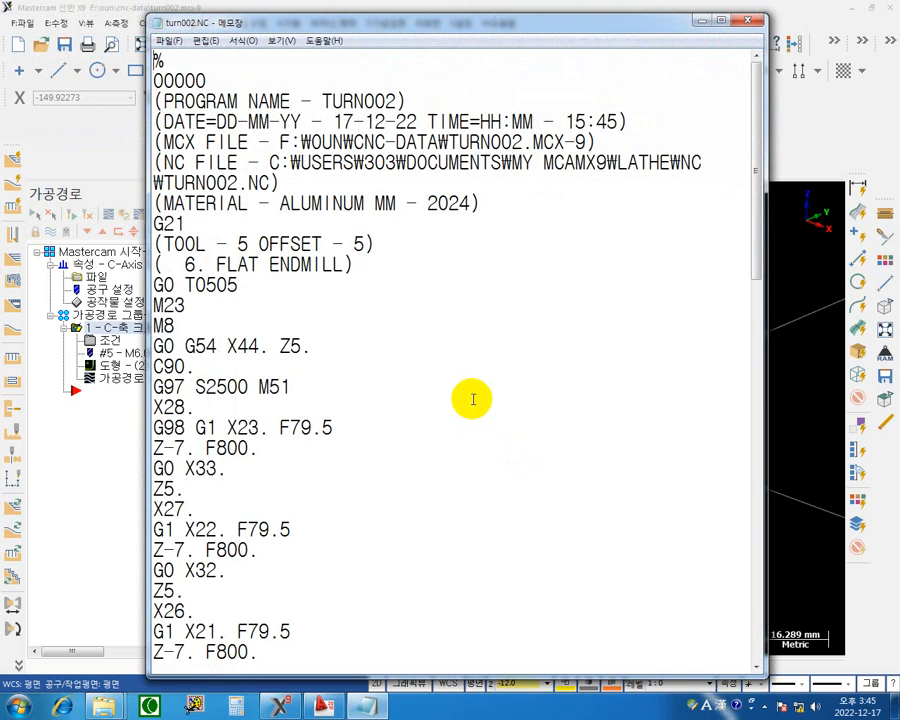
Step: Examine the C90. rotation line in the NC code and compare it with the slot positions in the AutoCAD turn002 drawing
scroll(458, 393, down, 2)
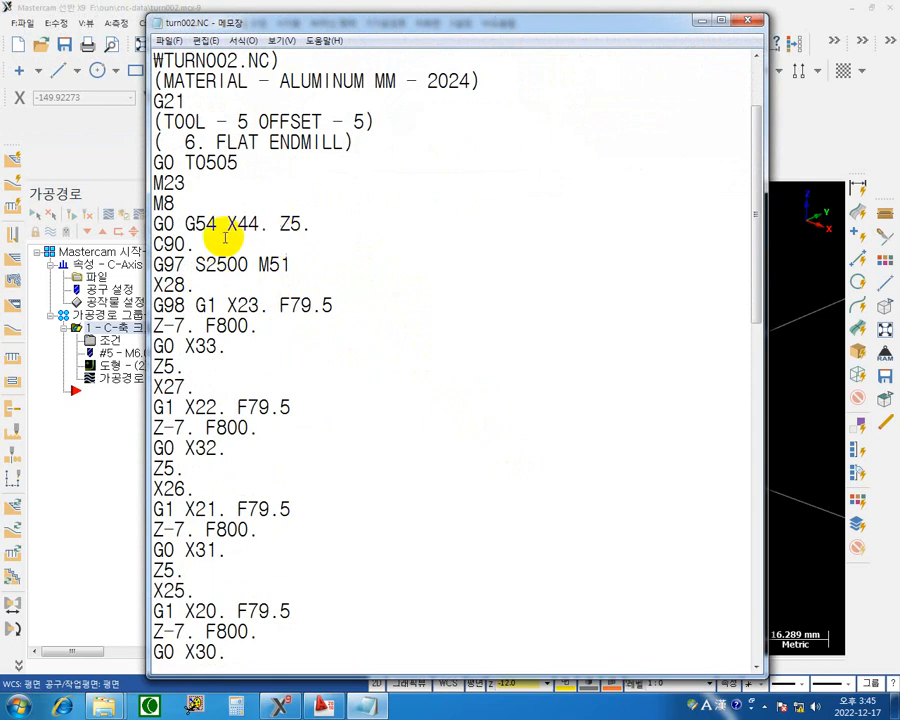
drag(214, 240, 120, 242)
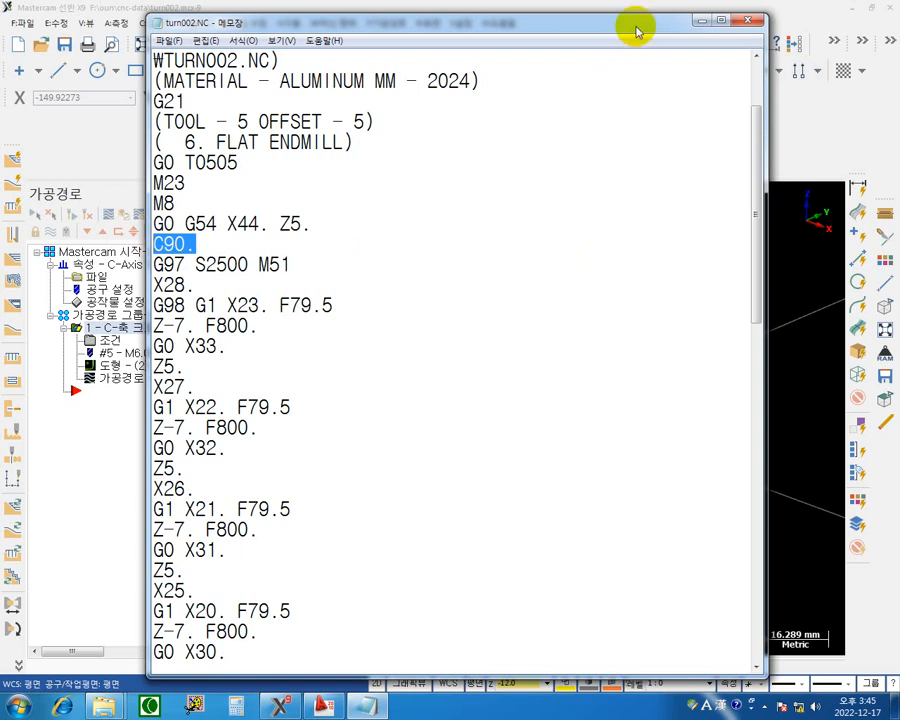
drag(639, 26, 565, 84)
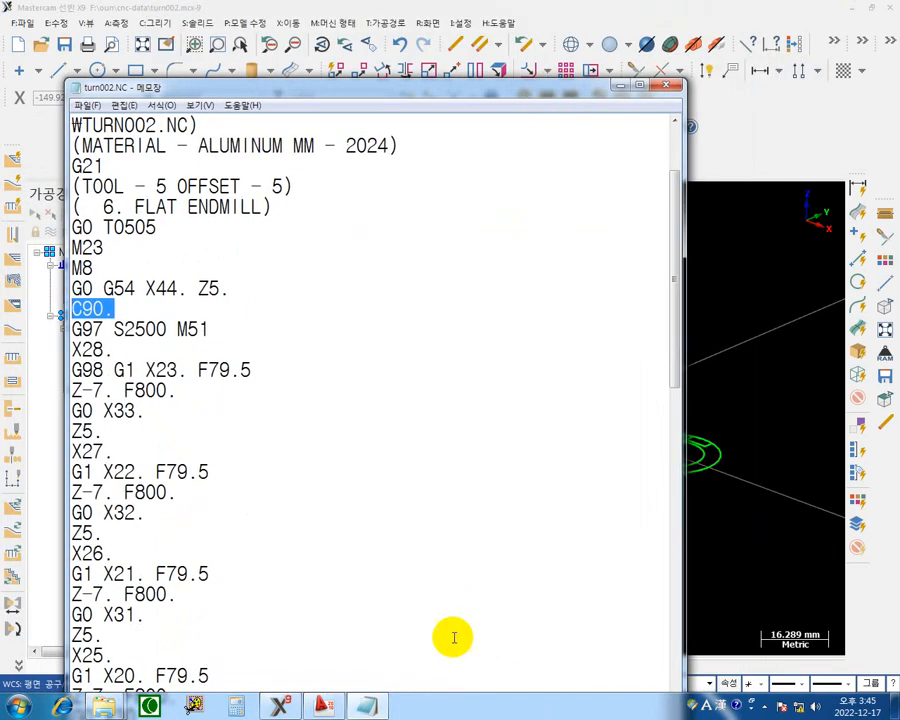
click(320, 706)
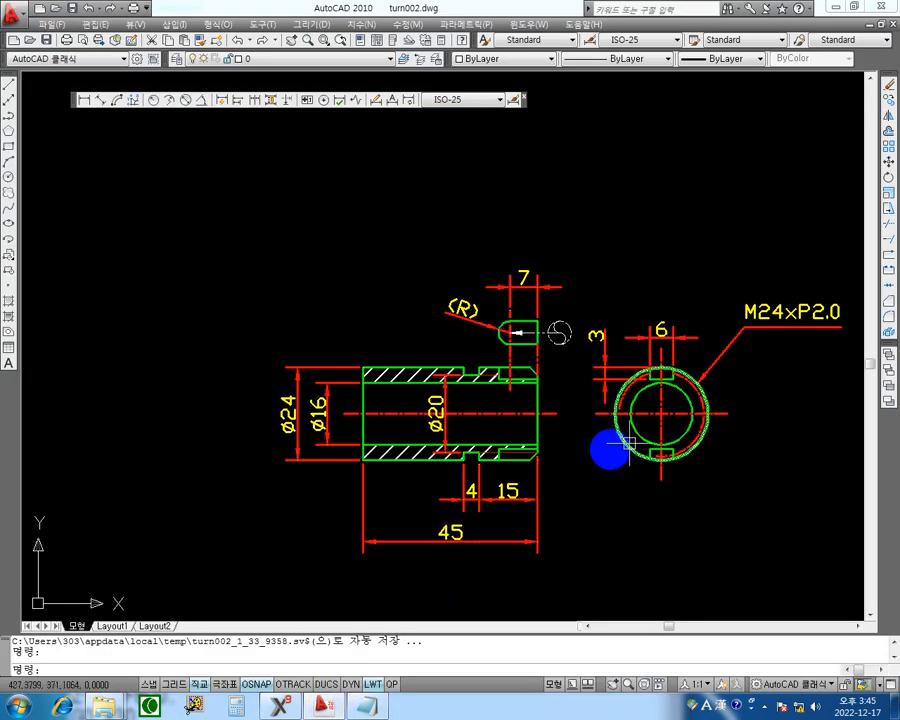
middle_drag(696, 386, 647, 410)
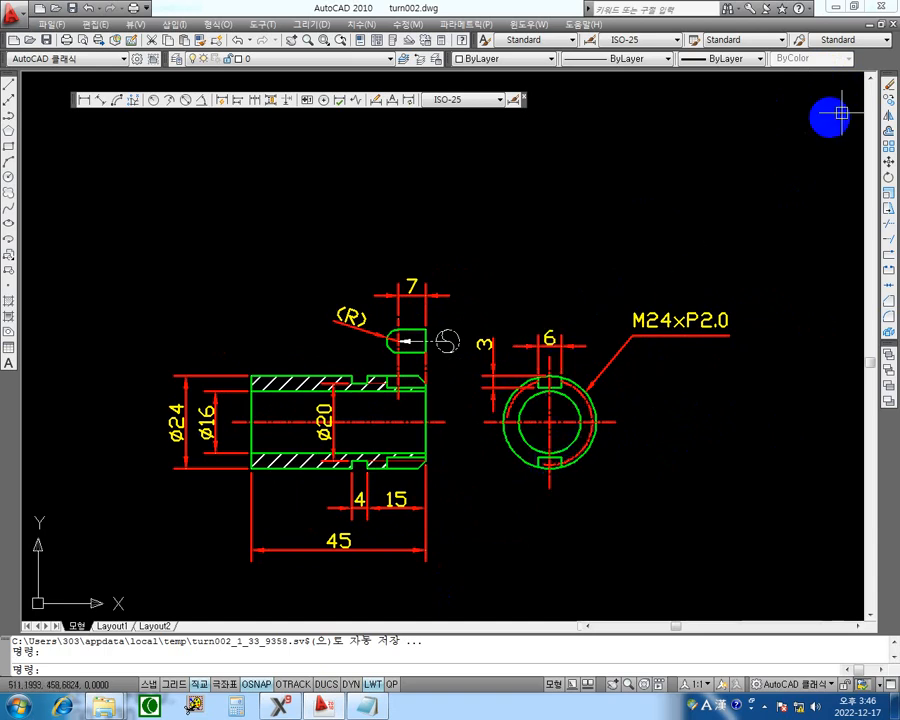
click(837, 6)
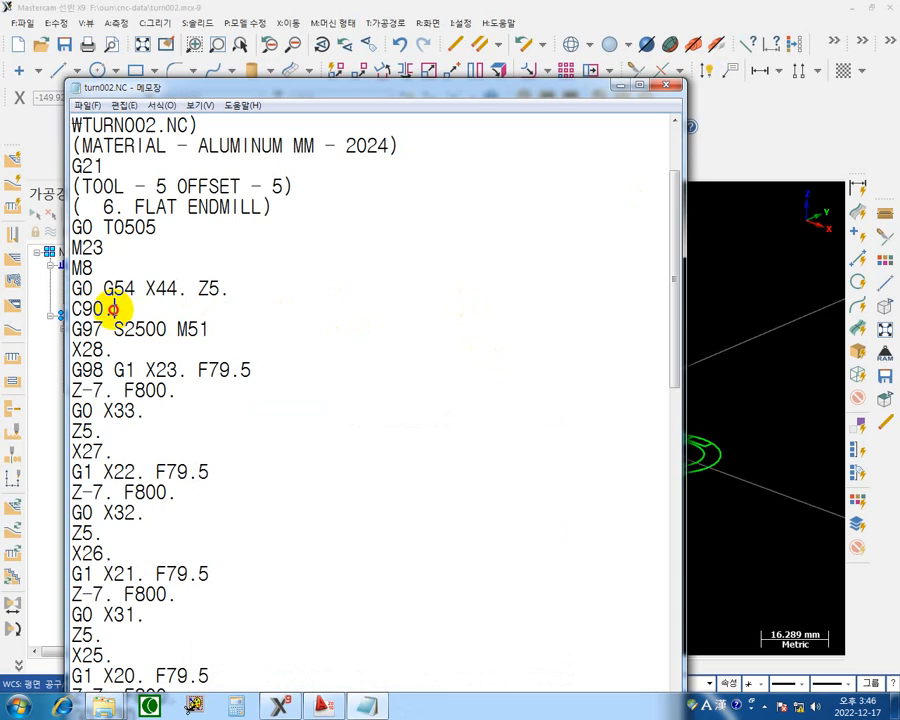
Step: Examine the approach in the NC code: the C90. rotation, the X44. clearance position and the X28. feed plane move
drag(113, 309, 54, 301)
drag(188, 289, 145, 288)
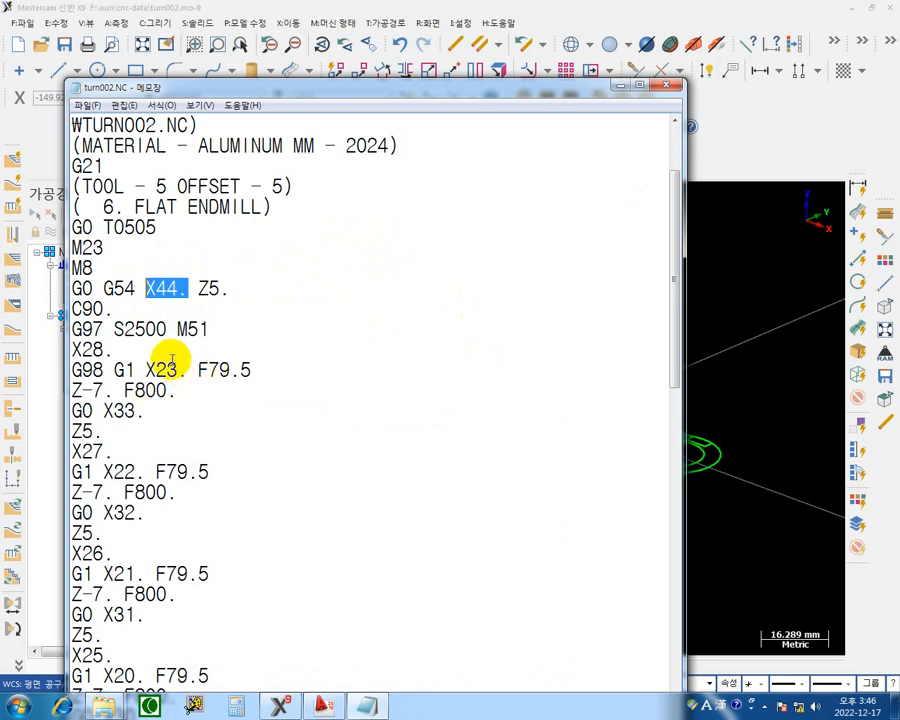
drag(115, 350, 44, 354)
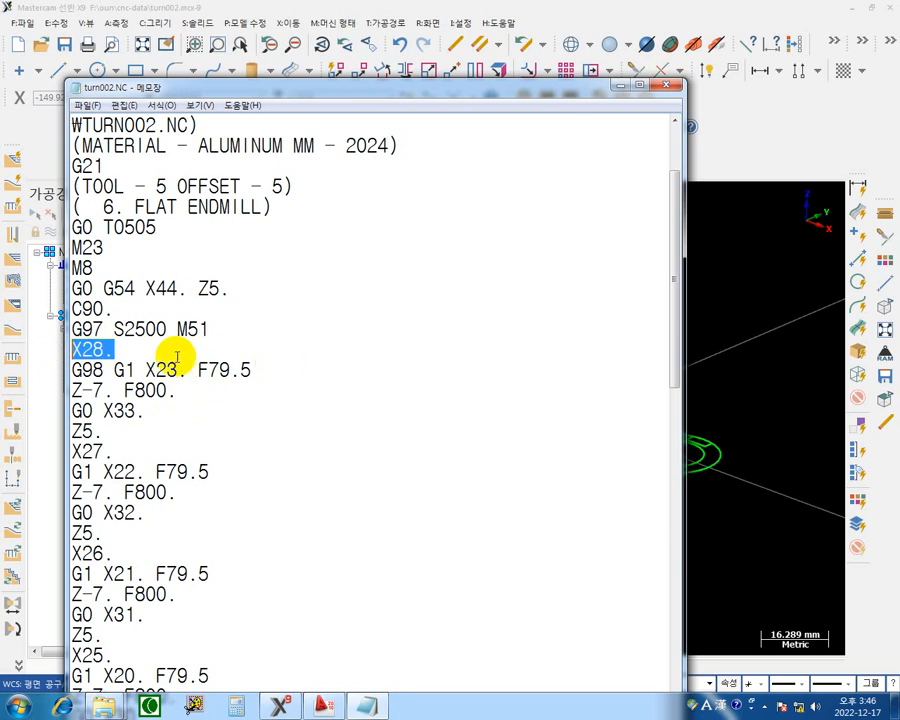
drag(121, 356, 67, 352)
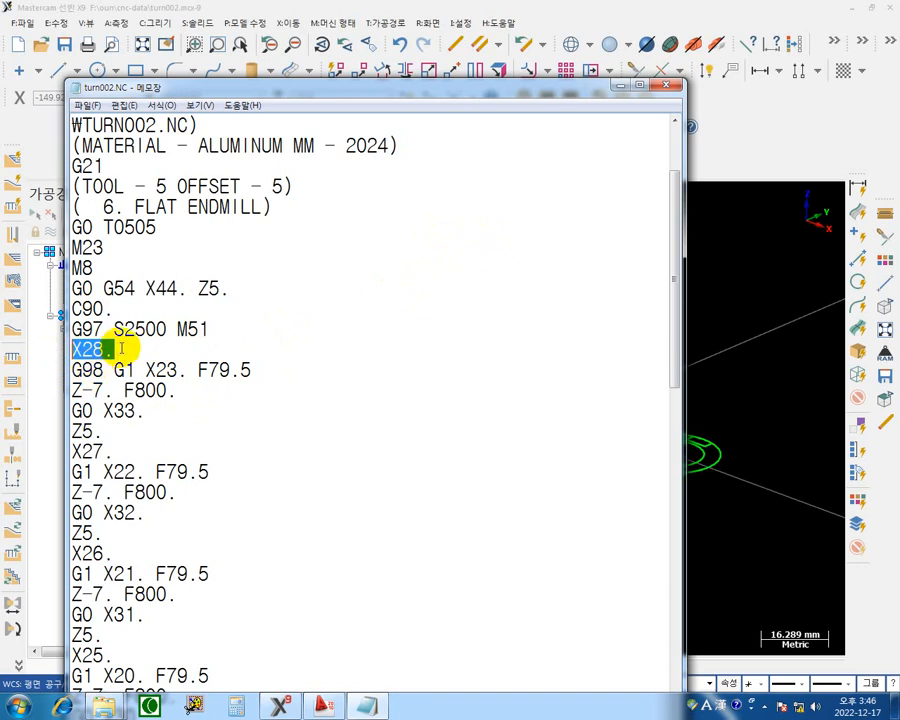
drag(114, 349, 56, 348)
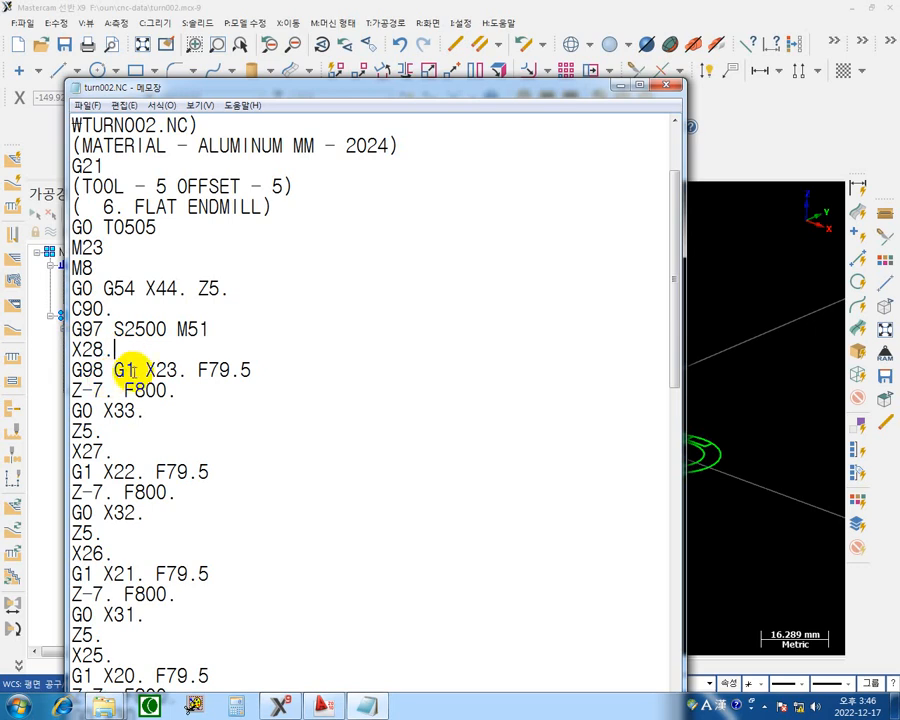
Step: Examine the first pass in the NC code: the G1 X23. plunge, Z-7. cut, G0 X33. retract, Z5. return and X27. approach
double_click(122, 370)
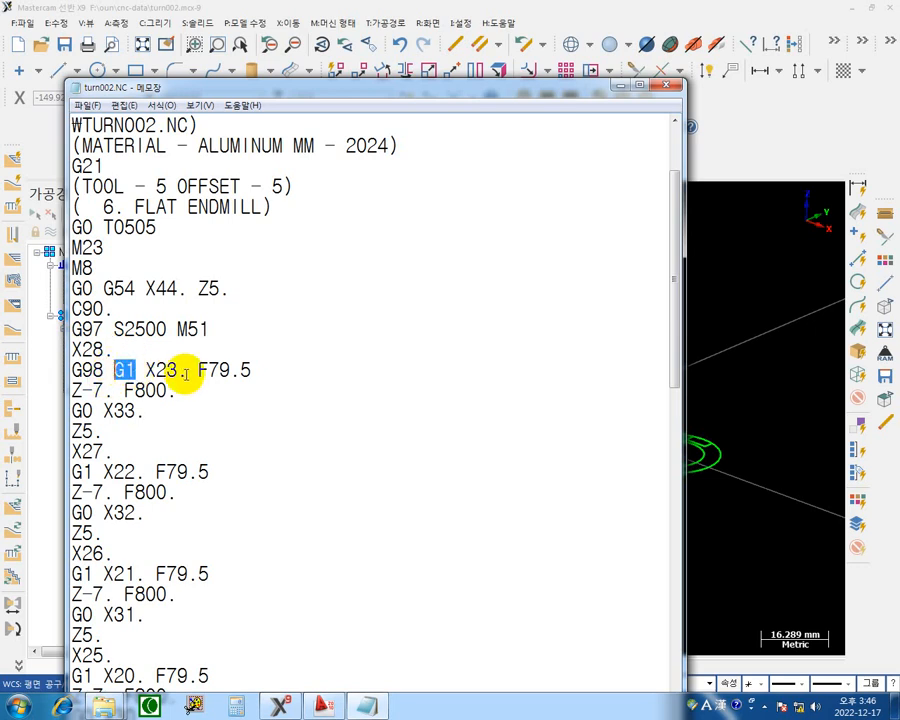
drag(185, 374, 147, 372)
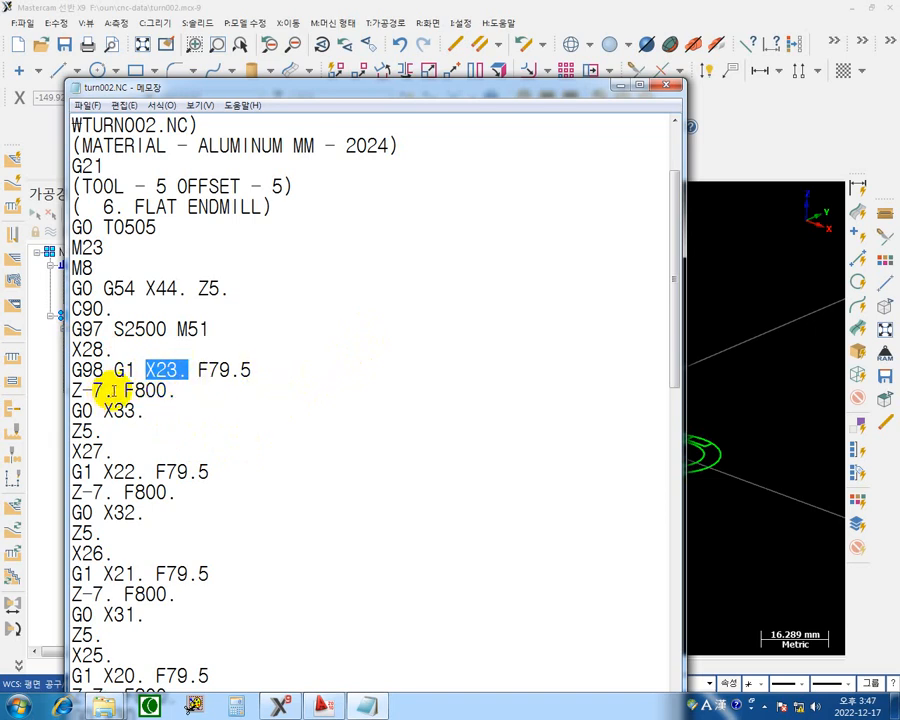
drag(114, 390, 63, 389)
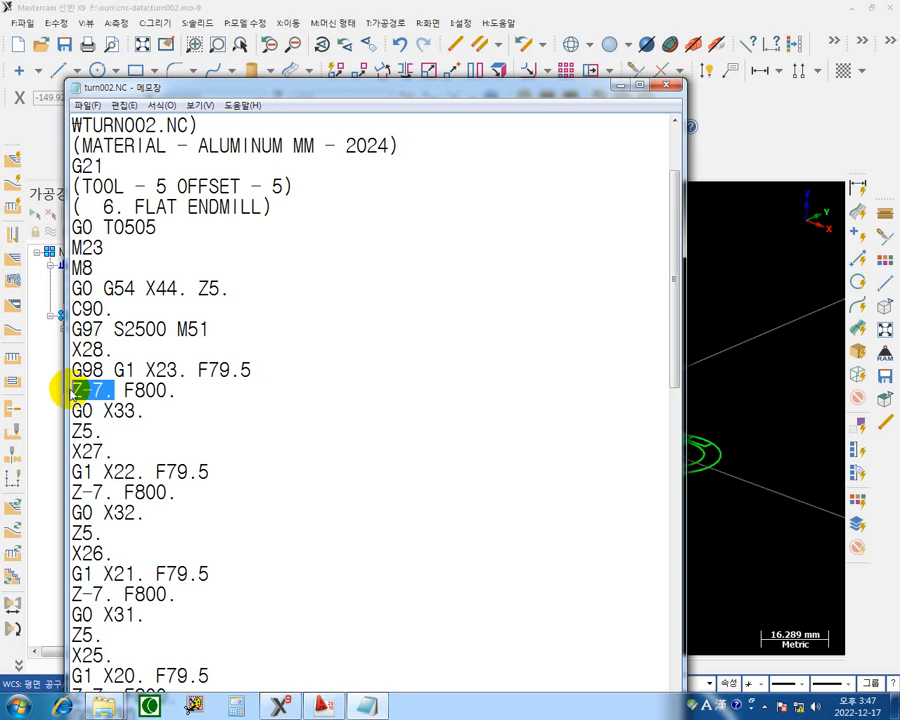
drag(148, 408, 28, 411)
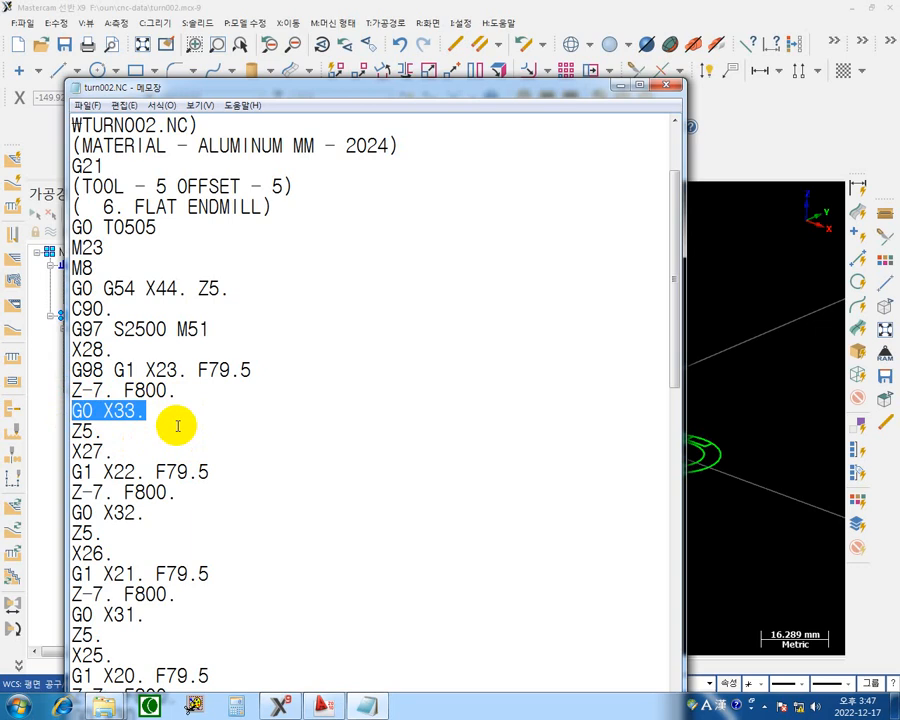
drag(104, 430, 16, 421)
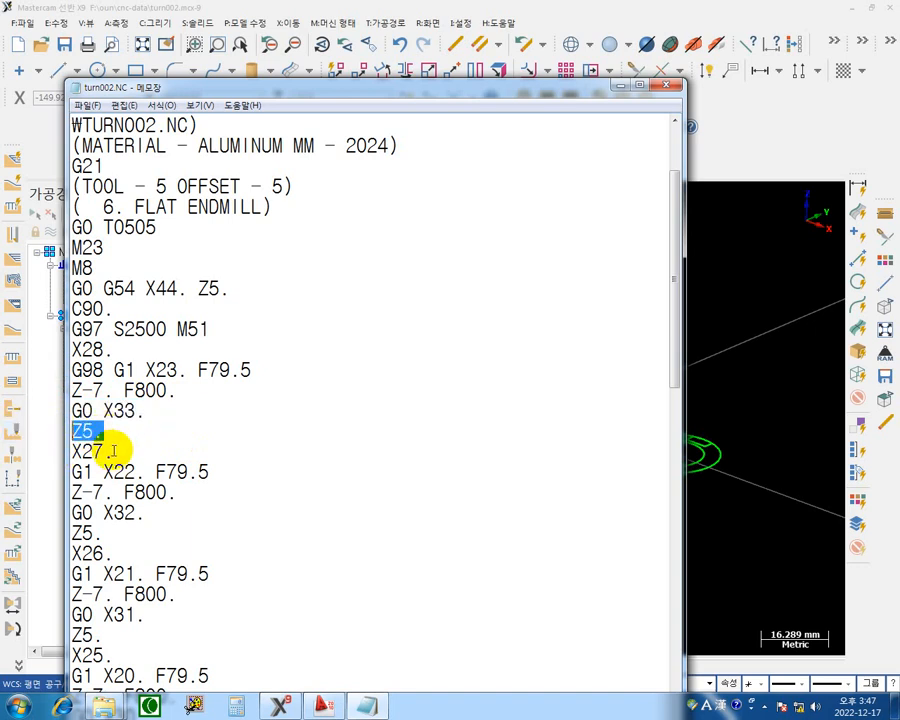
drag(112, 450, 56, 440)
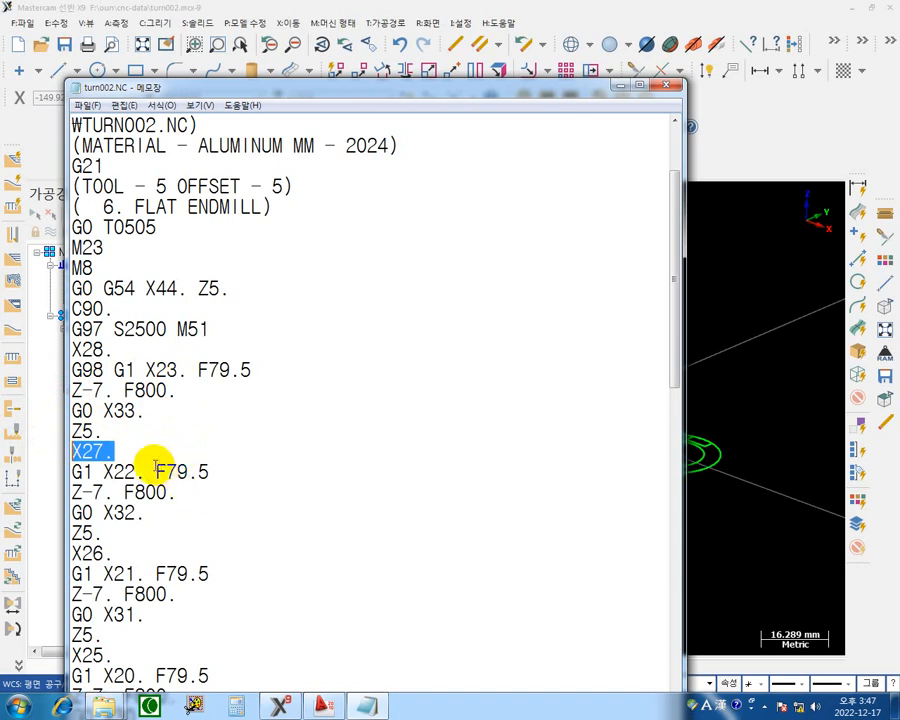
Step: Examine the plunge lines of the following depth passes in the NC code: G1 X22., G1 X21. and G1 X20
drag(228, 470, 72, 464)
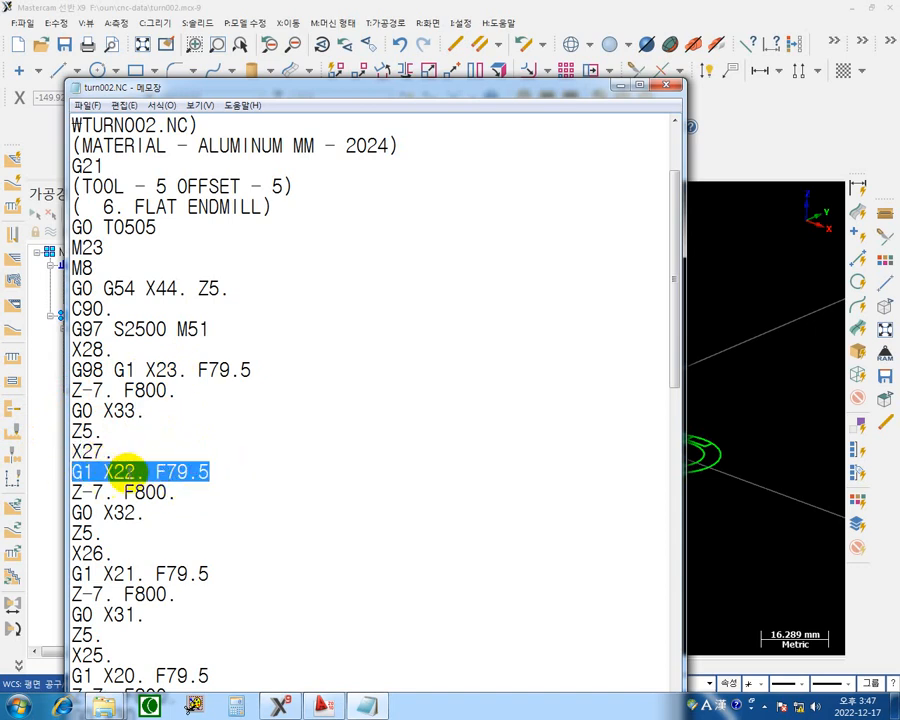
scroll(188, 495, down, 1)
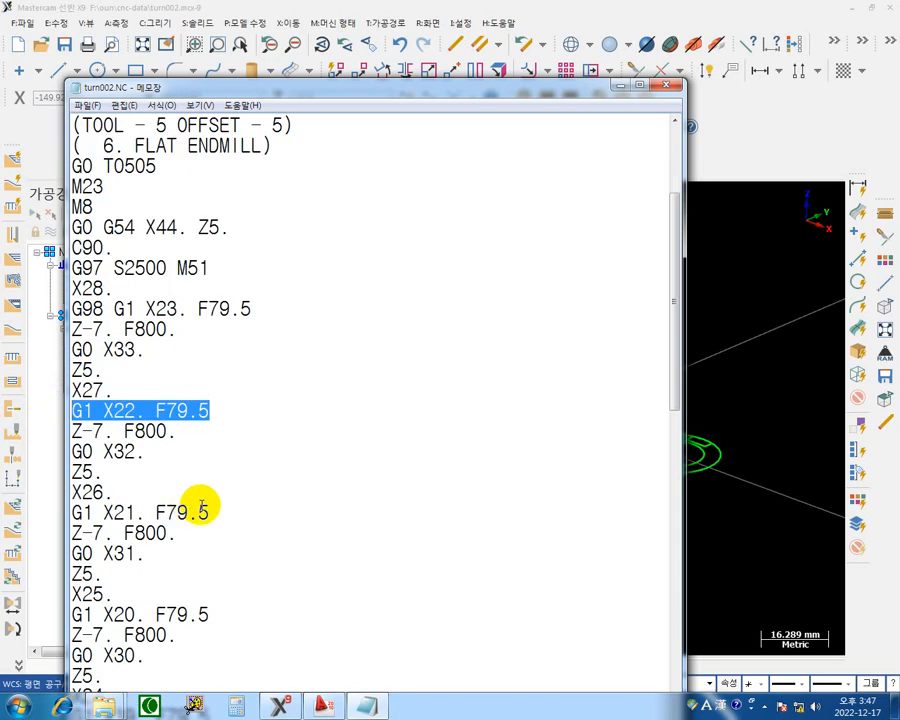
drag(220, 512, 66, 512)
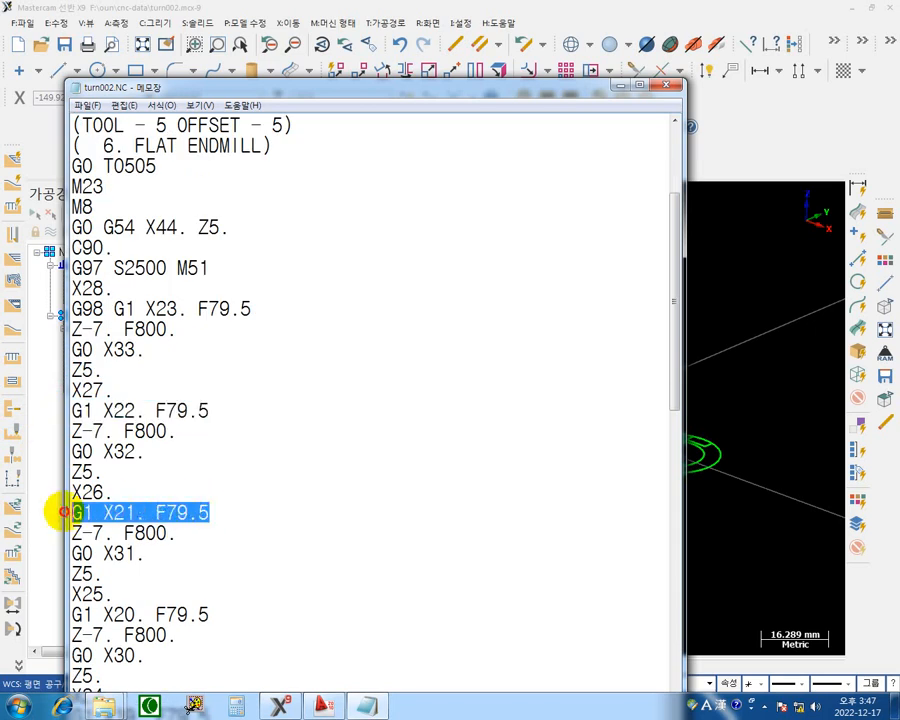
scroll(232, 535, down, 1)
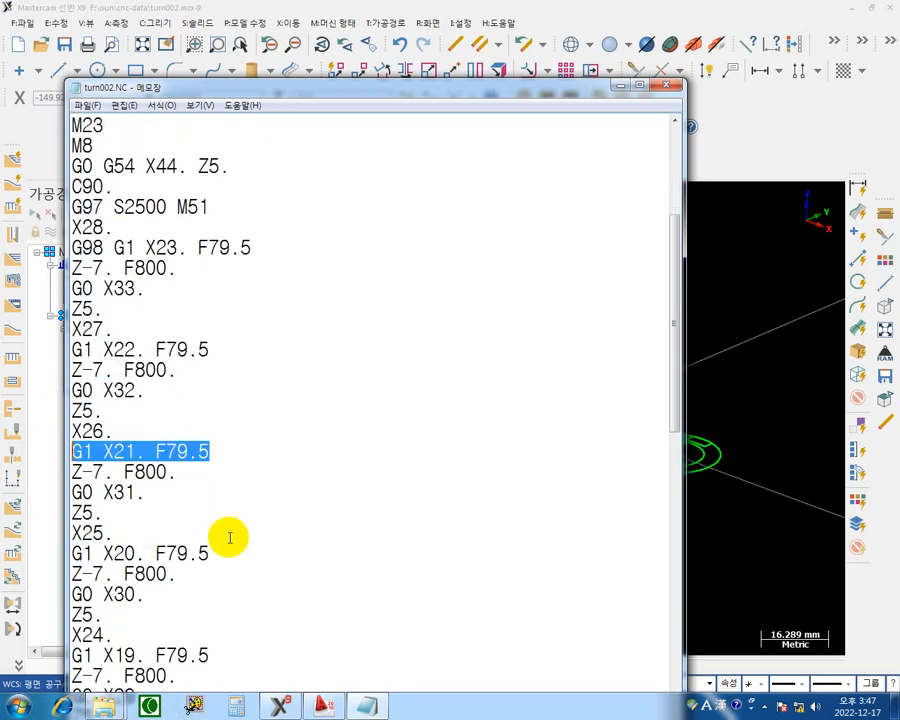
scroll(218, 492, down, 1)
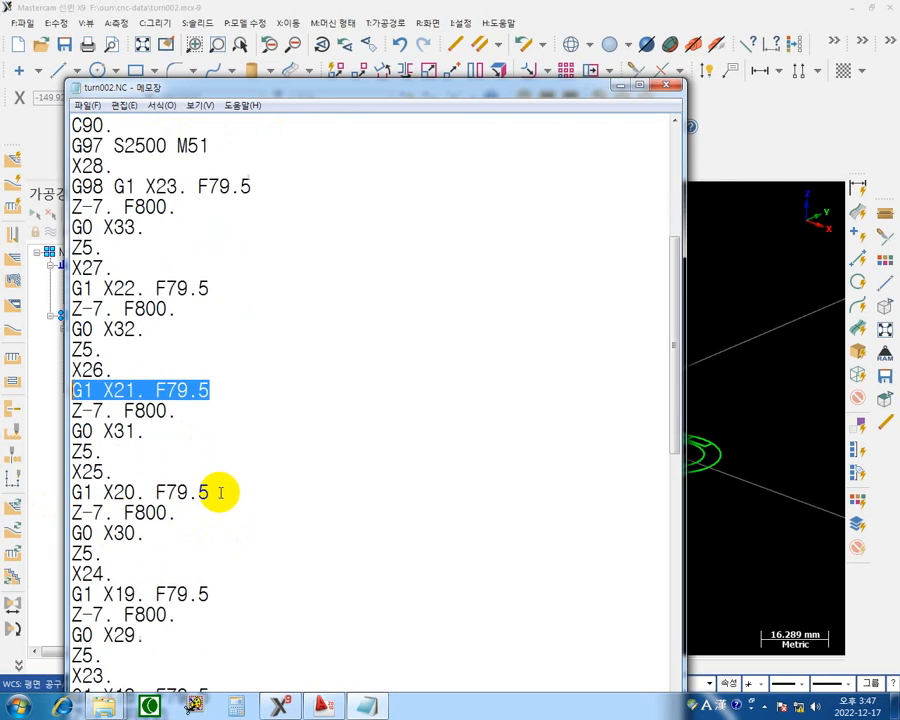
drag(222, 490, 40, 480)
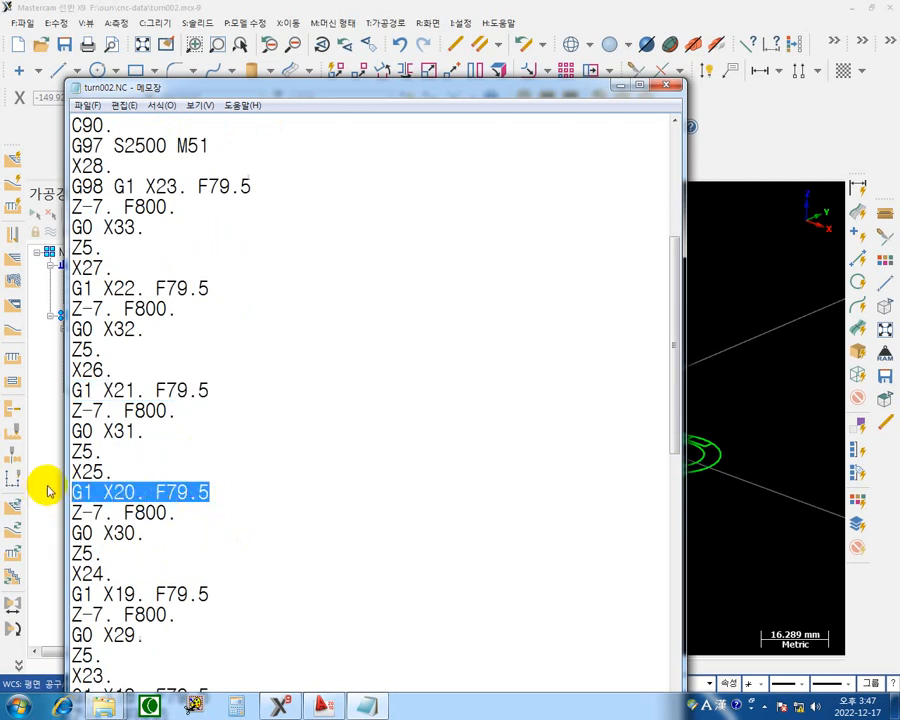
Step: Examine the plunge lines of the last two depth passes at C90. in the NC code: G1 X19. and G1 X18
scroll(196, 484, down, 2)
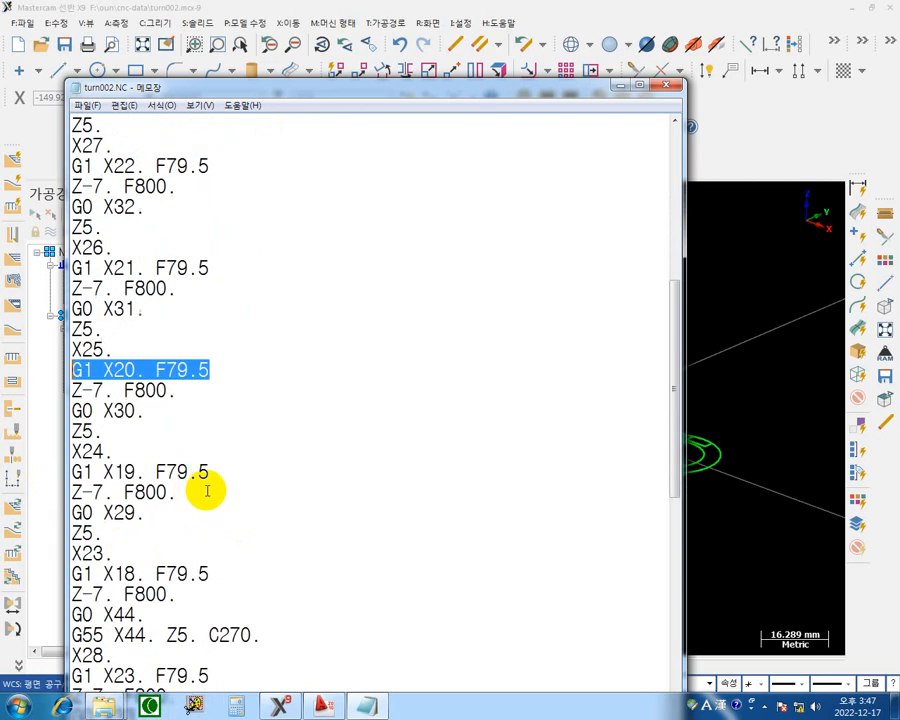
drag(209, 471, 24, 460)
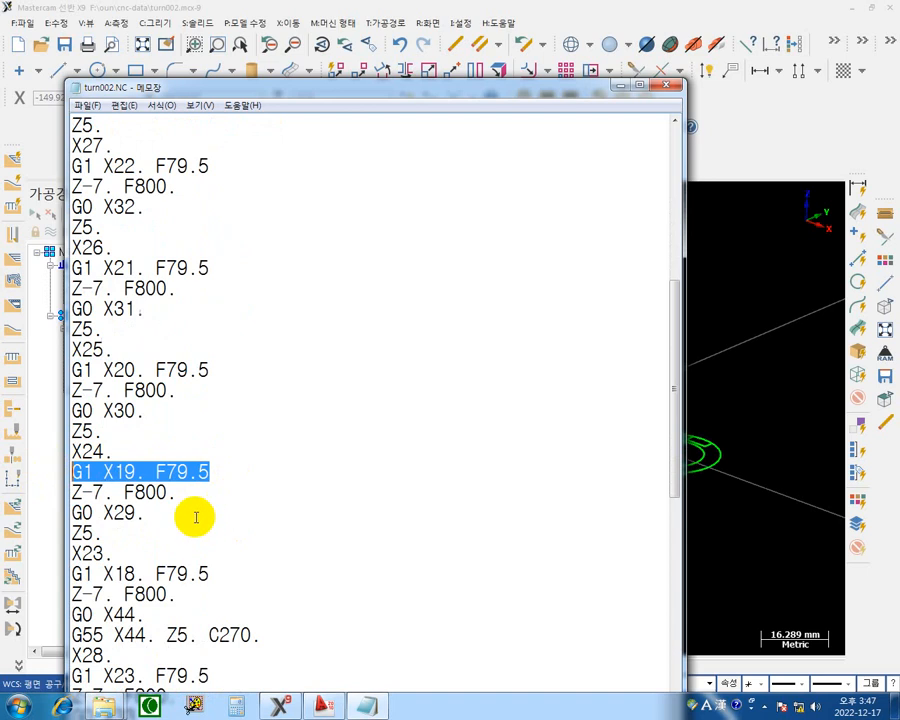
scroll(193, 519, down, 1)
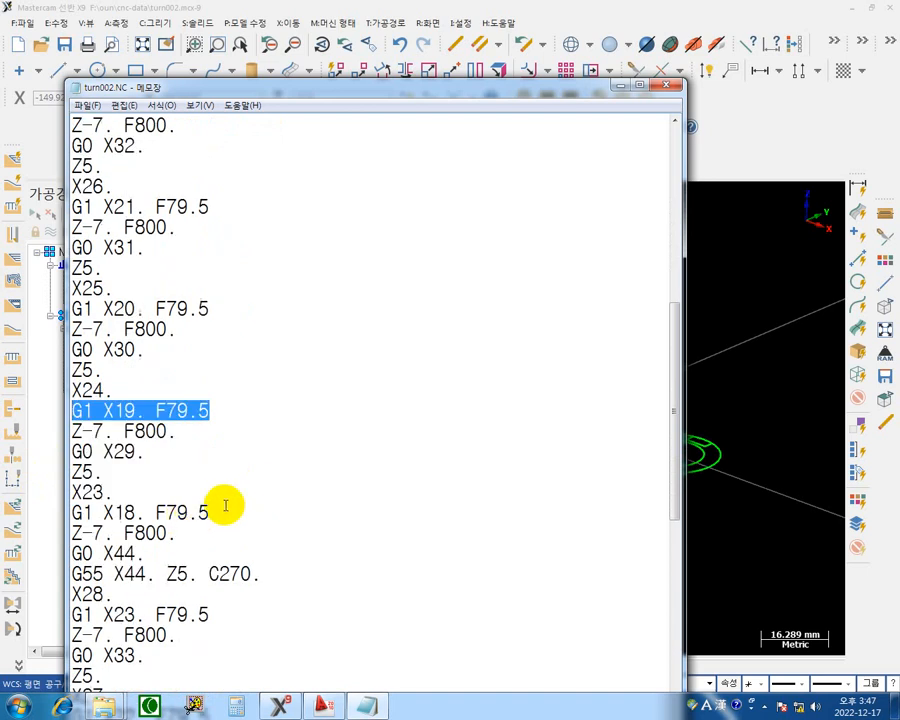
drag(226, 506, 68, 508)
scroll(220, 512, down, 2)
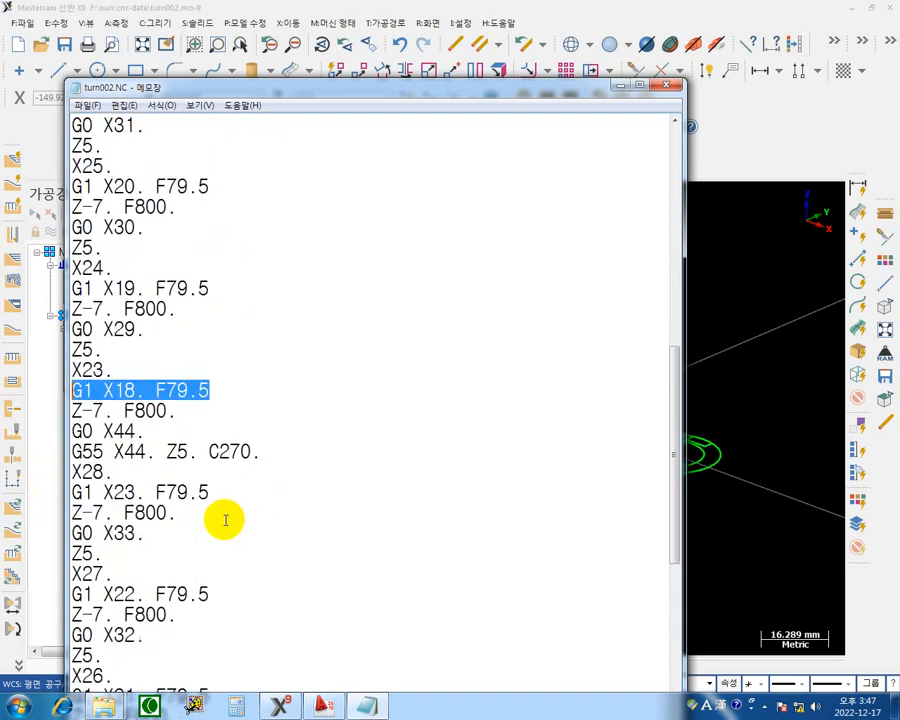
click(230, 388)
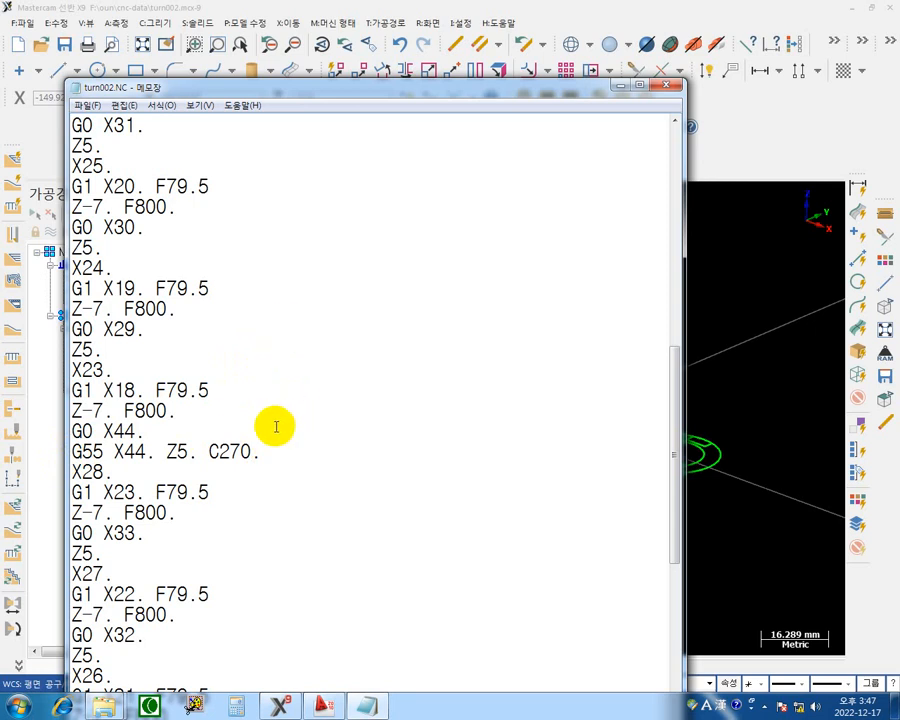
Step: Examine the C270. rotation and the second slot's first pass in the NC code: G1 X23., G0 X33., Z5. and X27
drag(269, 451, 205, 451)
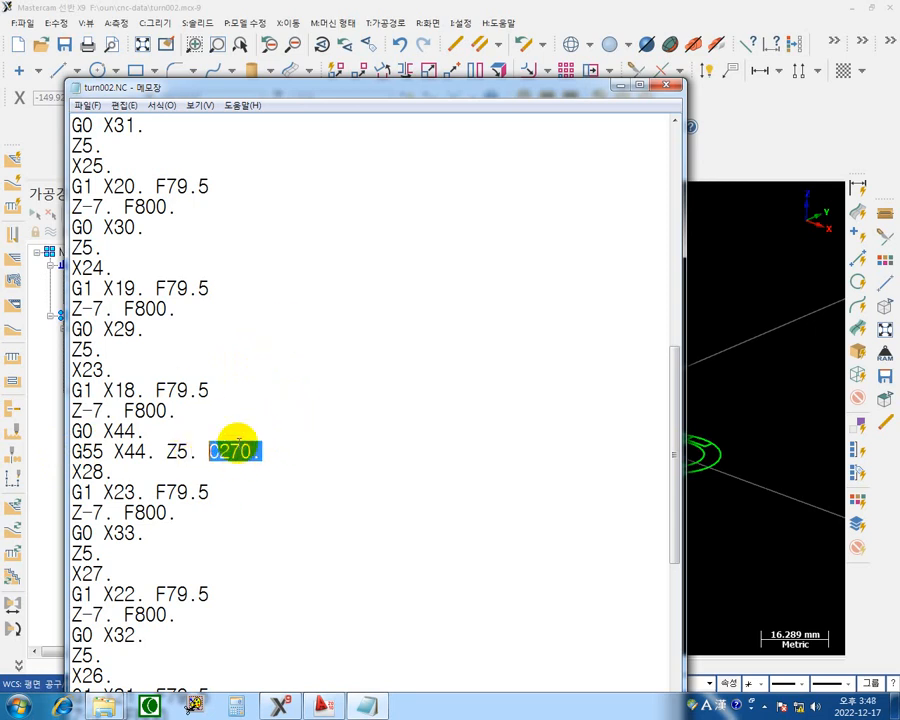
scroll(235, 395, down, 2)
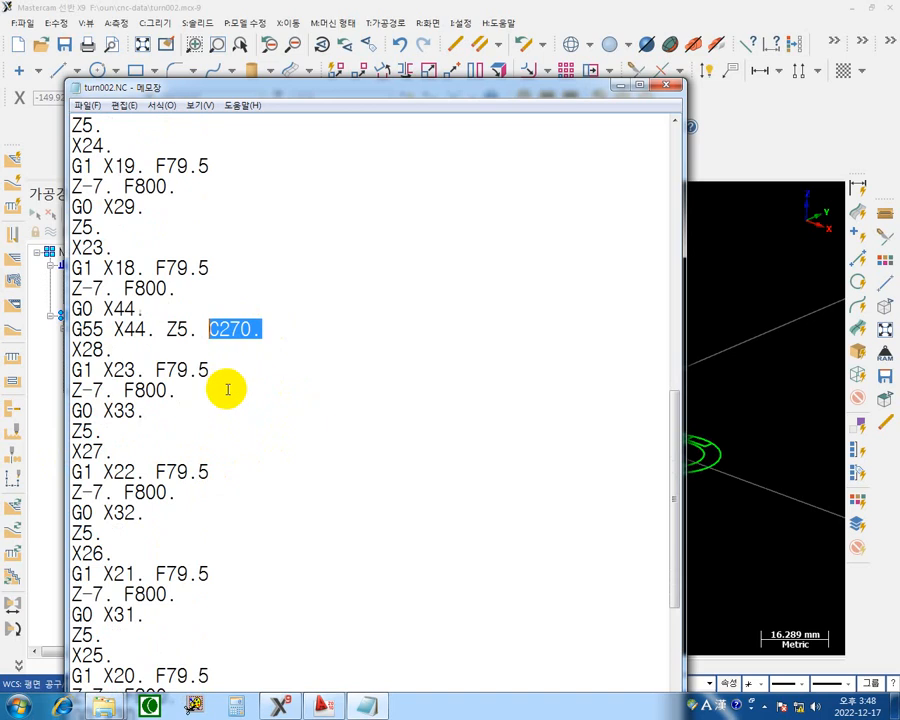
drag(212, 370, 40, 378)
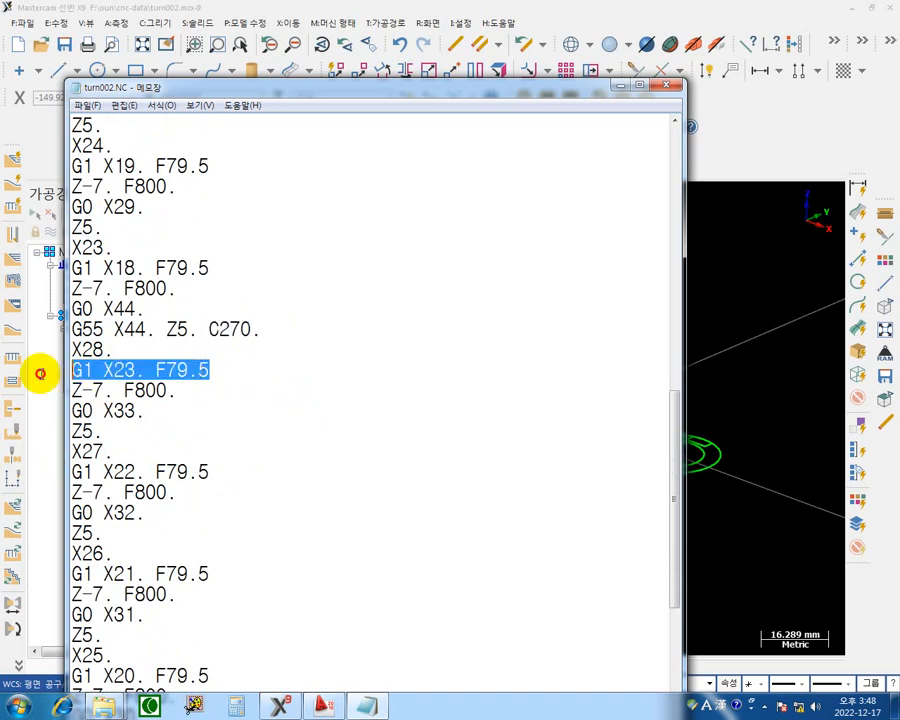
click(138, 369)
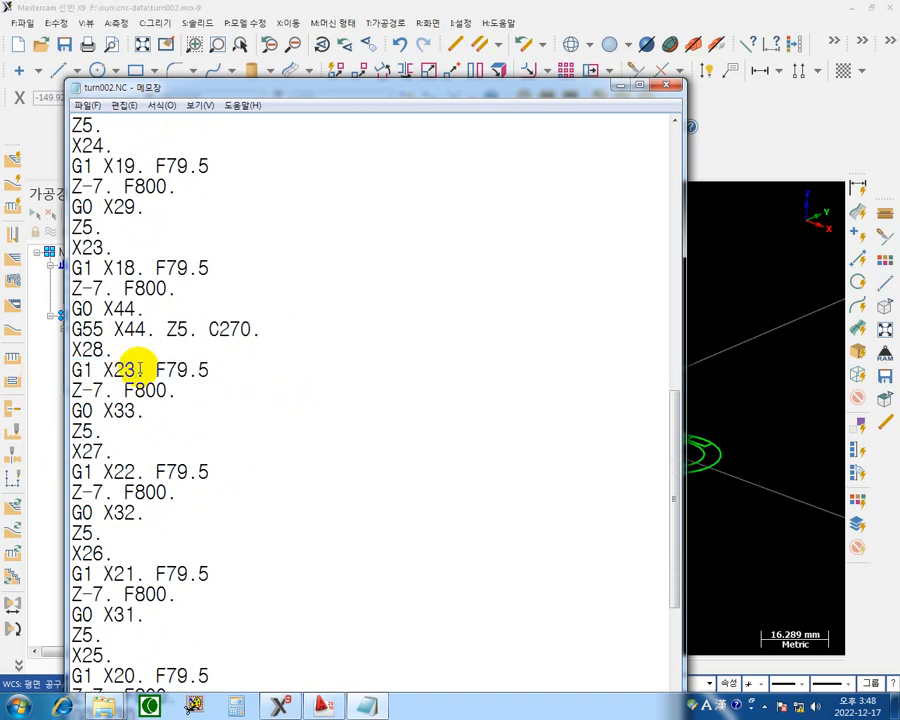
click(155, 410)
click(169, 428)
click(160, 455)
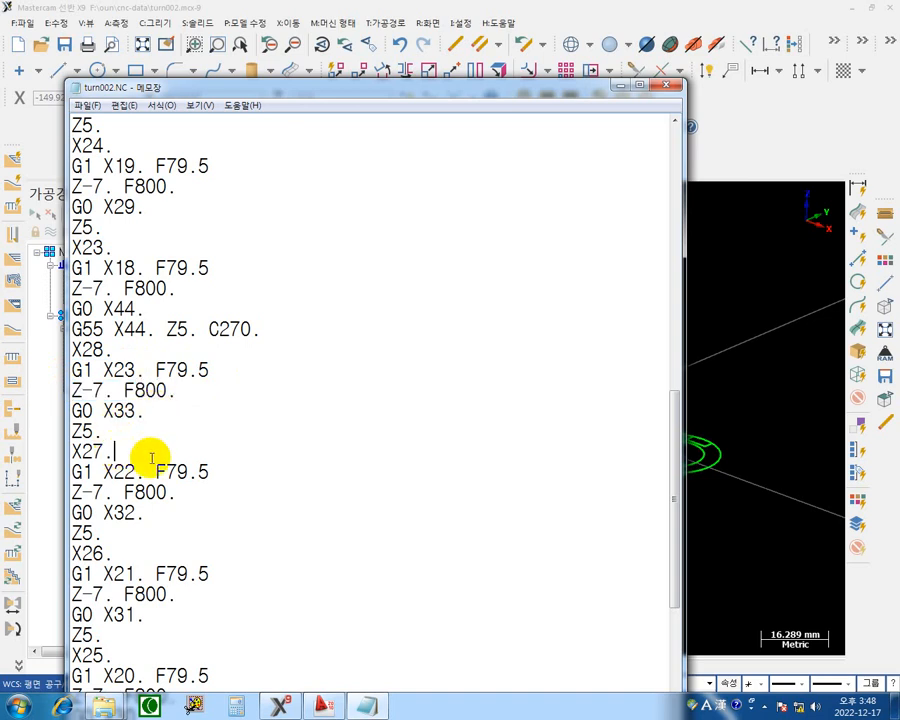
Step: Examine the second slot's following depth passes in the NC code, G1 X22. and G1 X21. with their Z-7. cuts, through to M30
scroll(155, 455, down, 2)
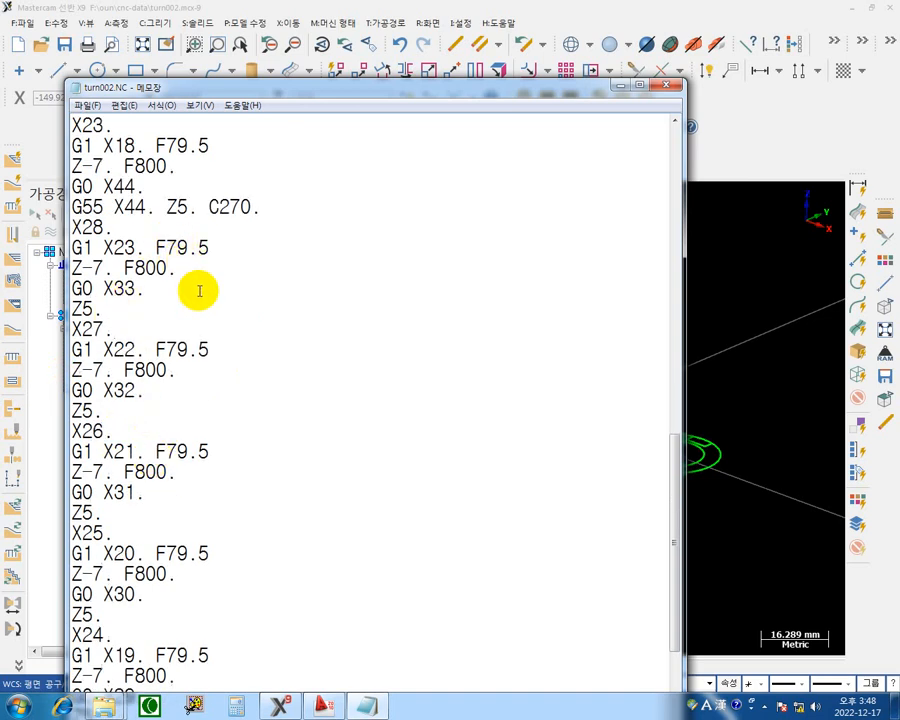
drag(226, 350, 74, 350)
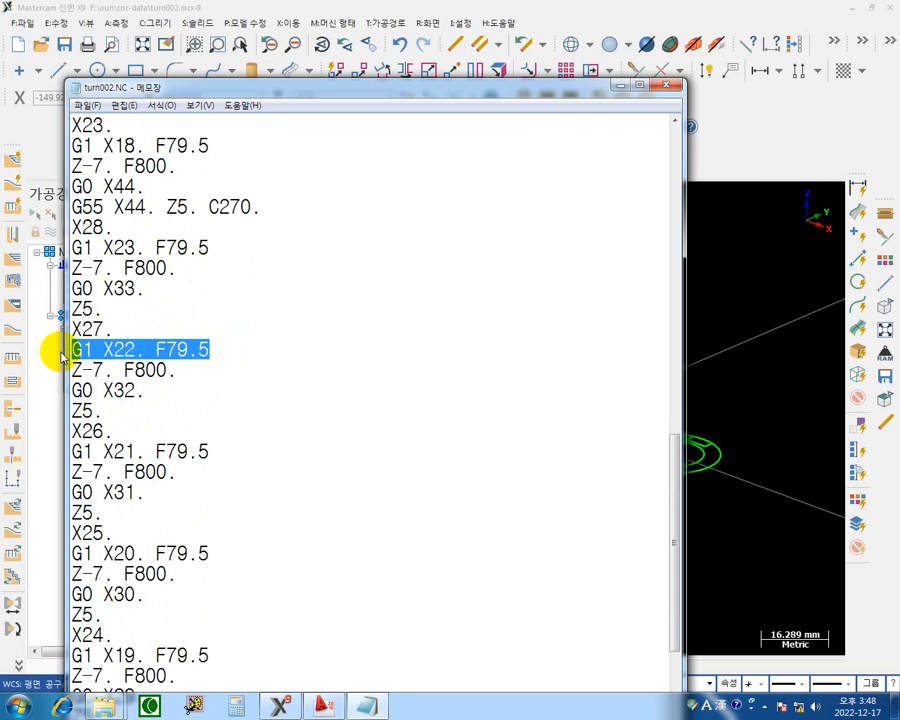
mouse_move(185, 372)
mouse_down()
mouse_move(71, 362)
mouse_move(200, 368)
mouse_up()
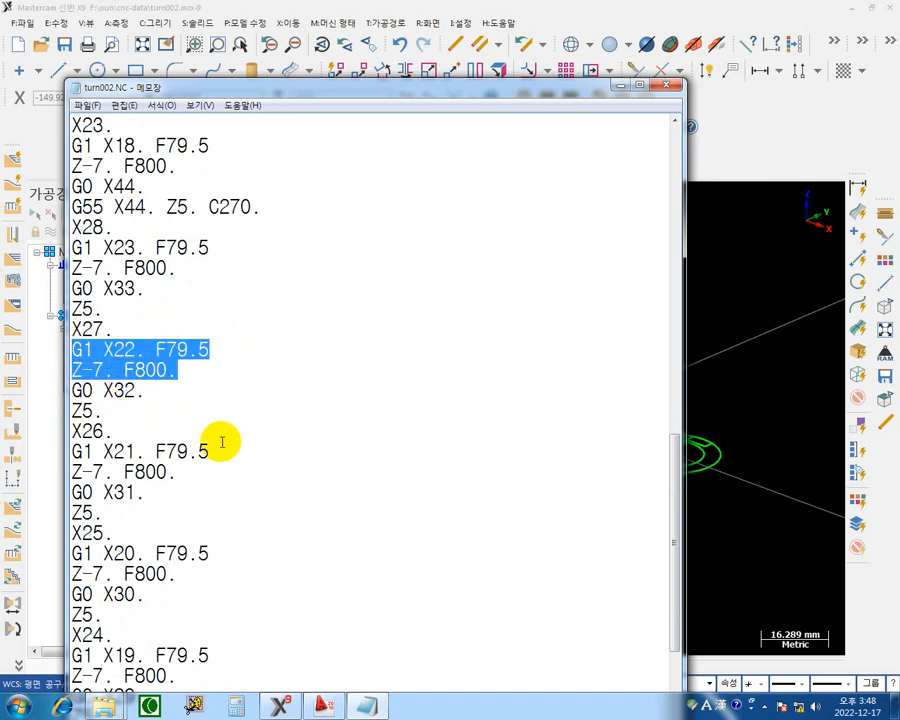
scroll(222, 442, down, 1)
drag(194, 408, 52, 392)
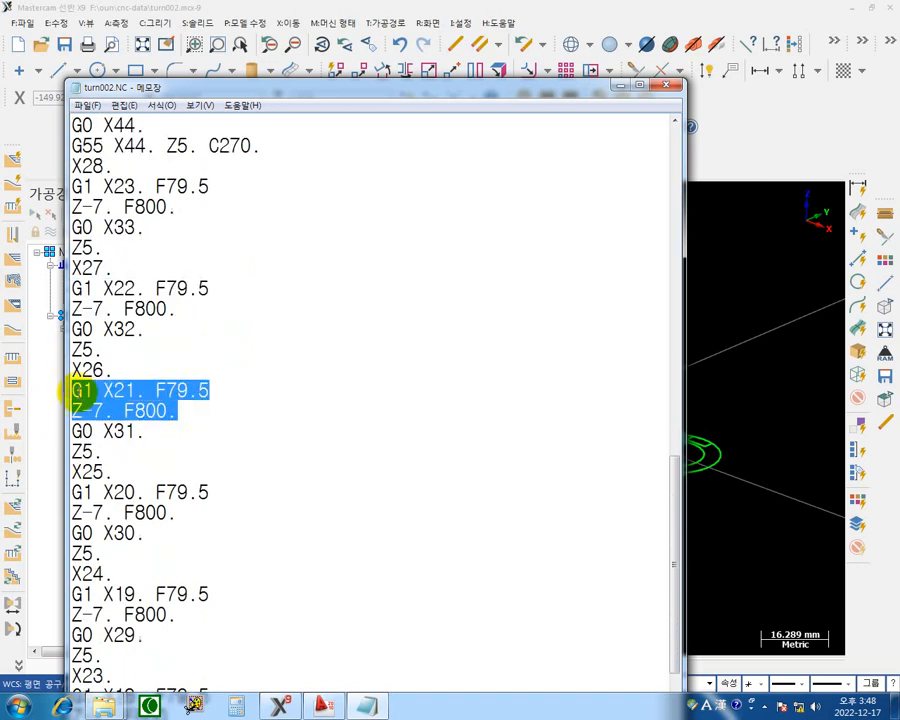
scroll(182, 424, down, 3)
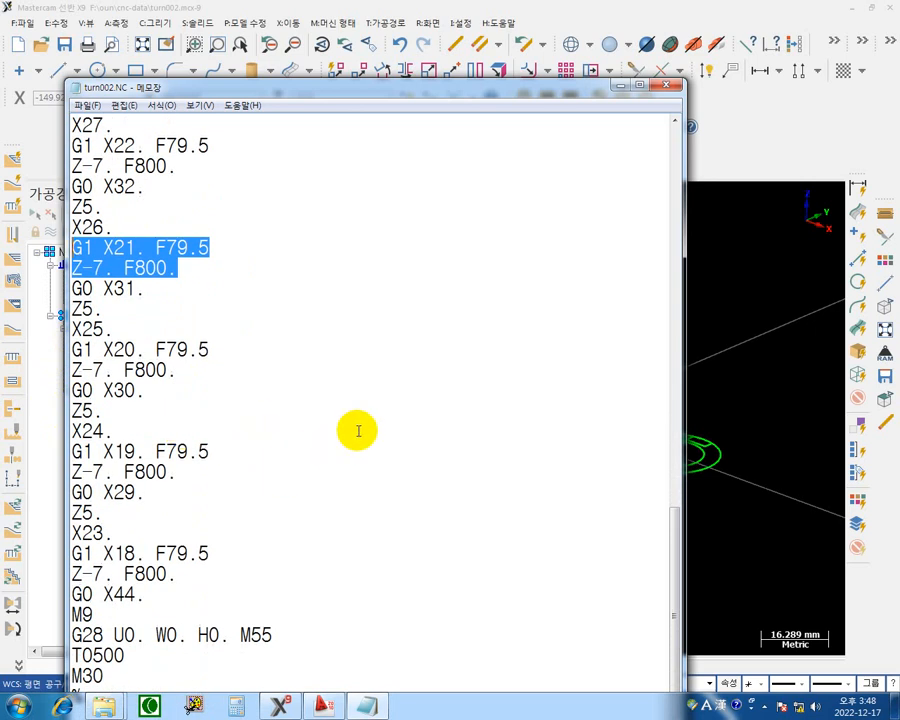
Step: Return to the start of the NC code and examine the G0 G54 X44. Z5. positioning with the C90. rotation
scroll(346, 436, up, 4)
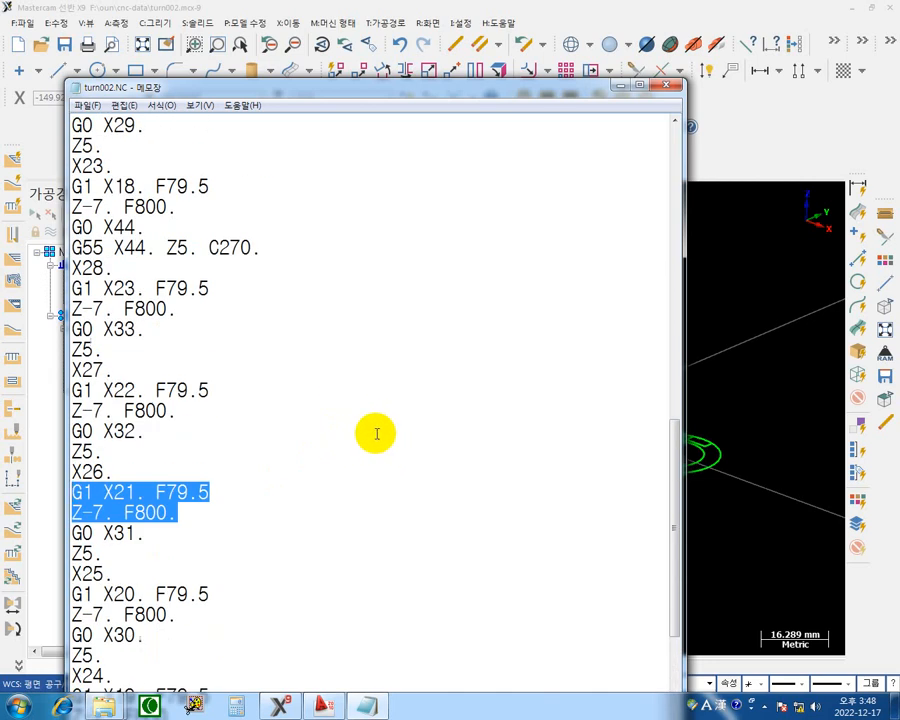
scroll(373, 424, up, 4)
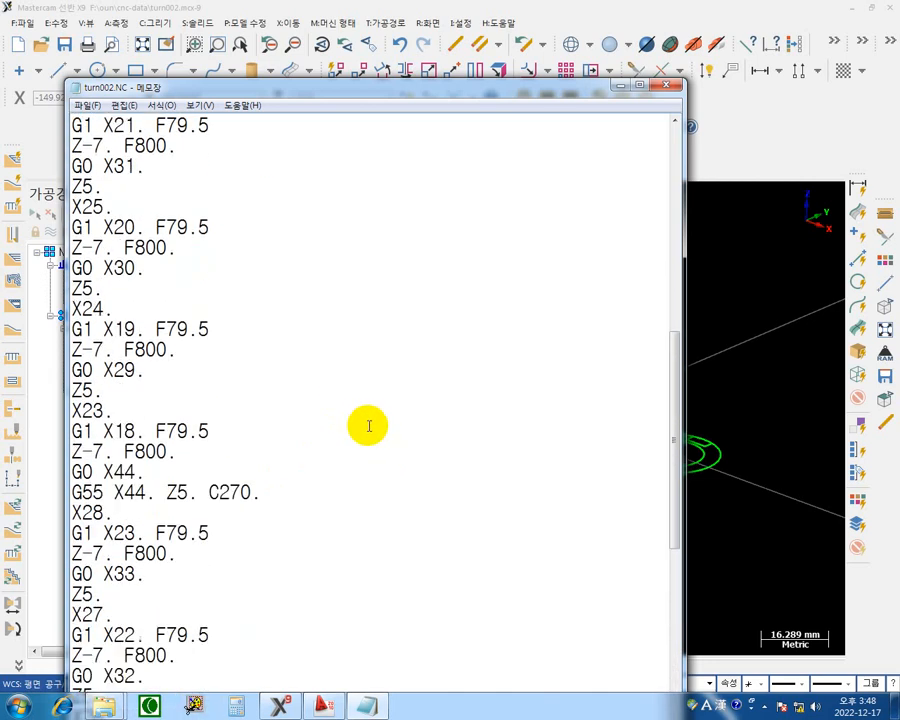
scroll(368, 426, up, 6)
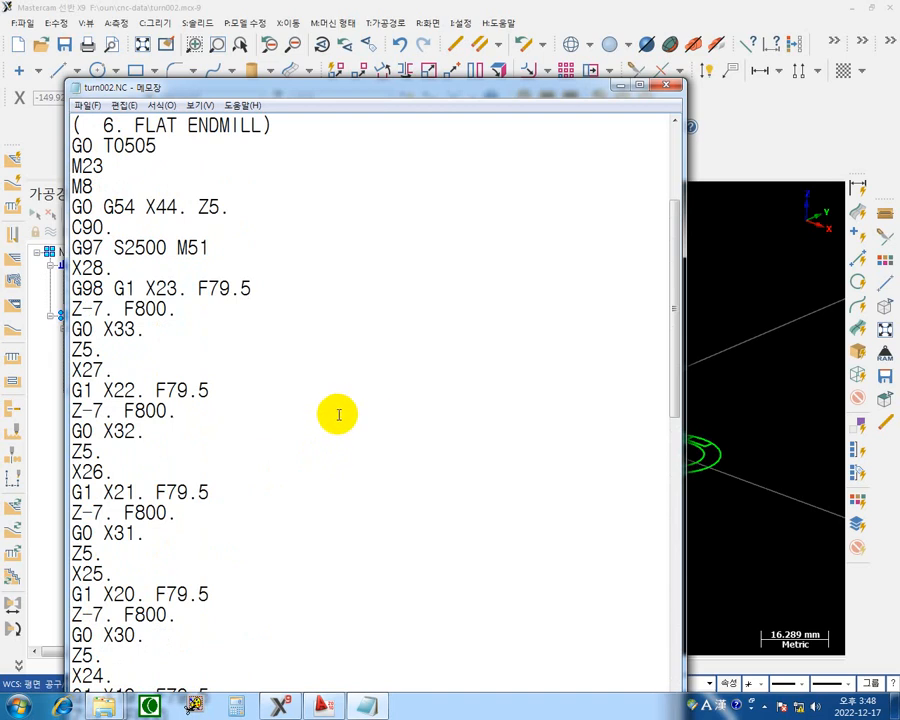
scroll(334, 410, down, 3)
scroll(345, 392, up, 3)
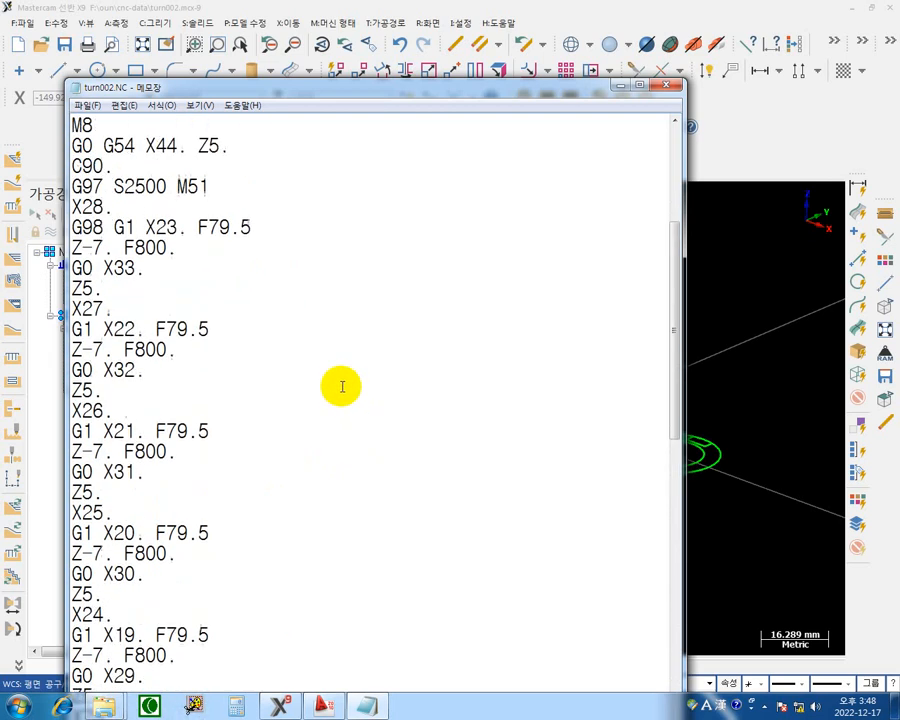
scroll(350, 362, down, 1)
scroll(285, 369, up, 4)
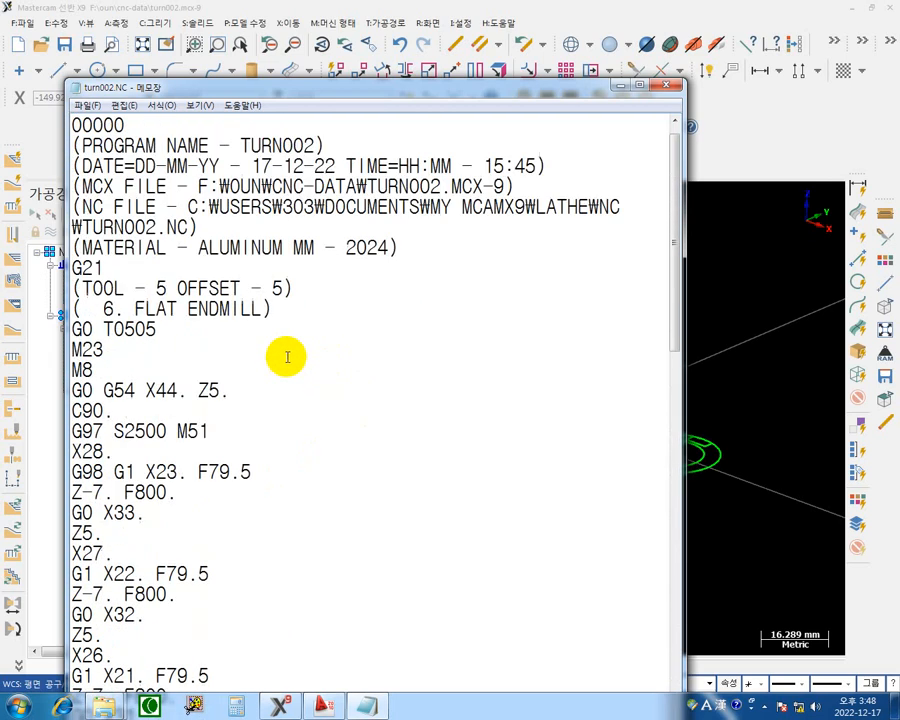
drag(120, 410, 40, 399)
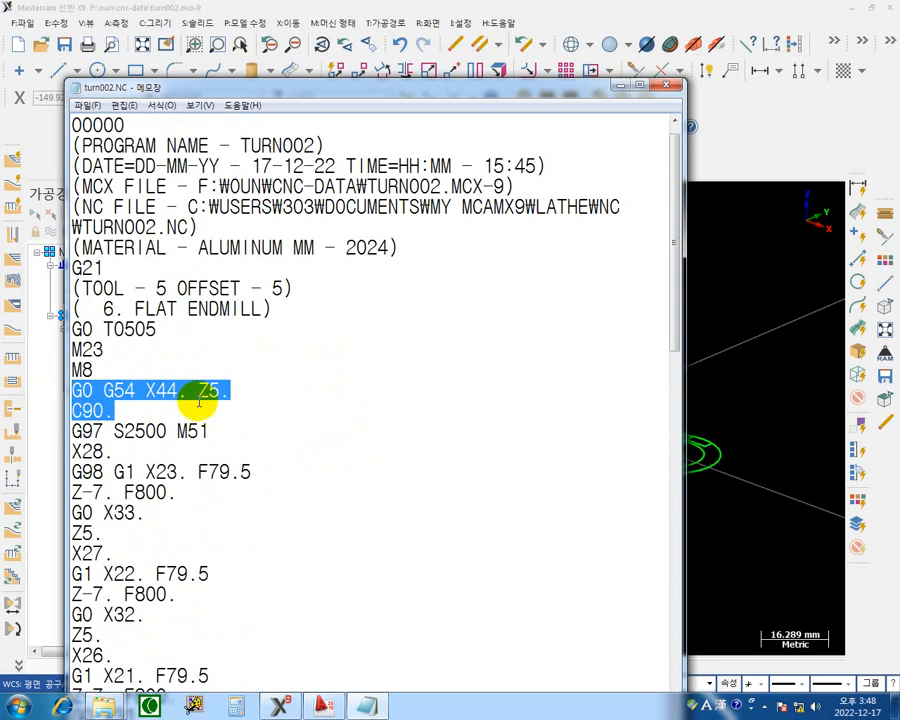
Step: Recheck the second slot's C270. rotation, G1 X23. plunge and G0 X33. retract in the NC code
scroll(227, 410, down, 4)
scroll(205, 474, down, 1)
scroll(207, 468, down, 3)
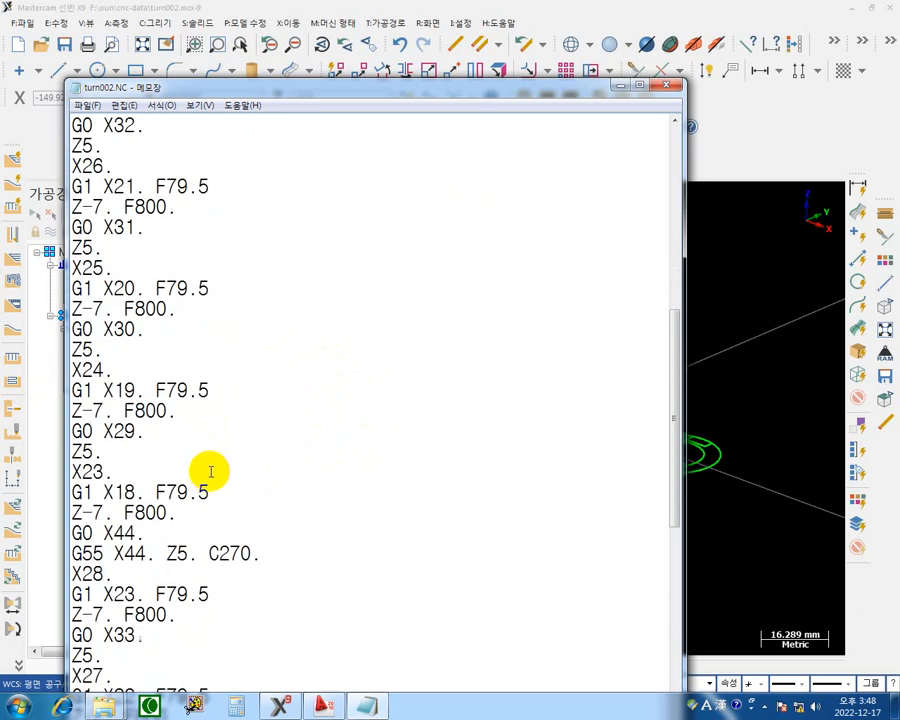
scroll(200, 468, down, 2)
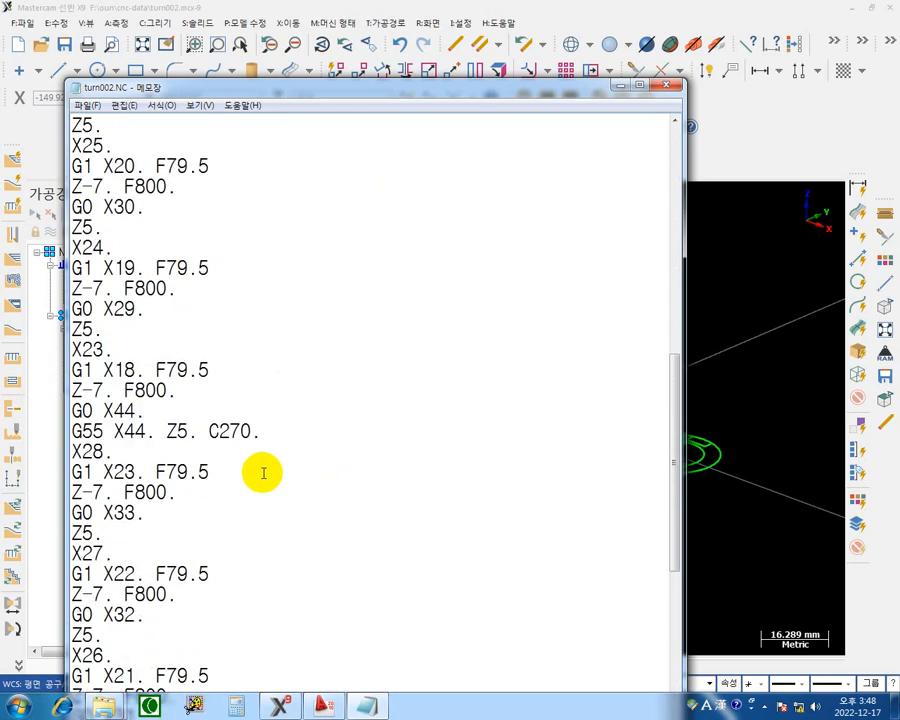
drag(278, 437, 205, 434)
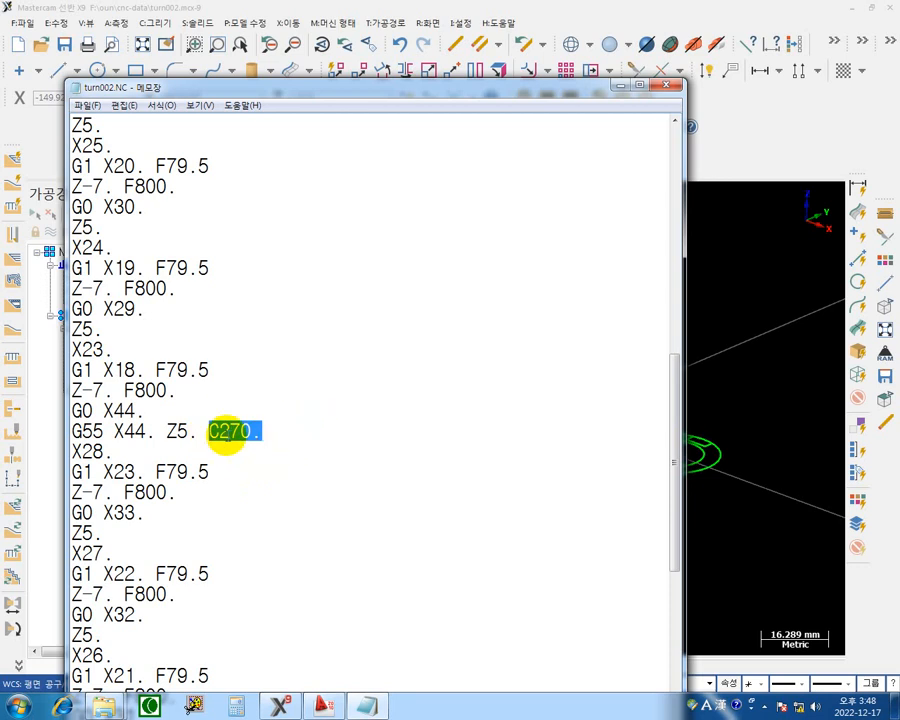
scroll(235, 430, down, 2)
drag(230, 354, 17, 348)
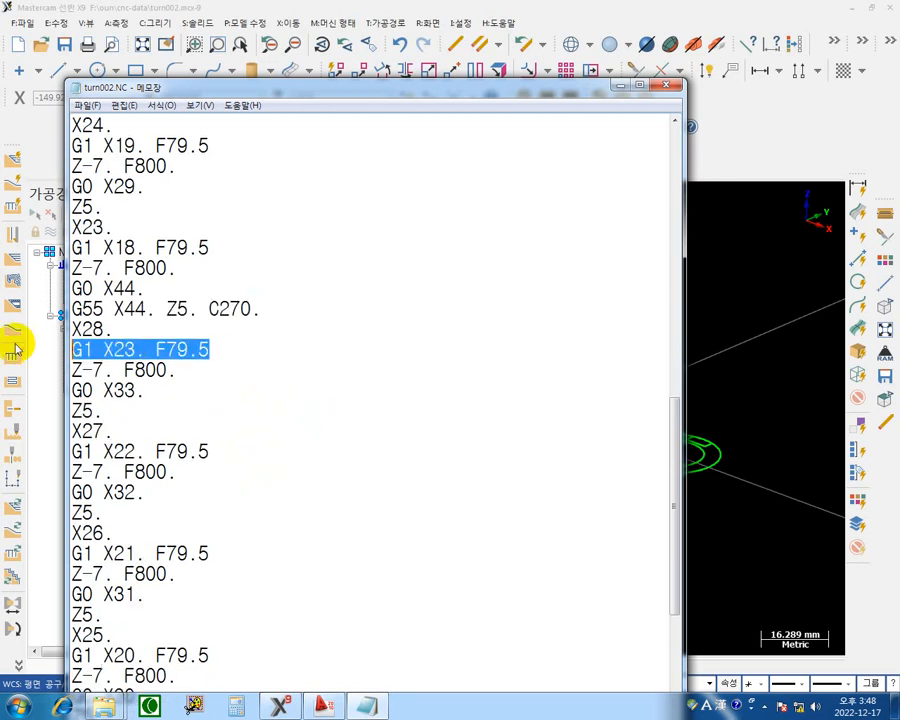
drag(152, 392, 70, 392)
Step: Review both slots' passes through to the program end at M30, and close the turn002.NC file
scroll(232, 426, down, 2)
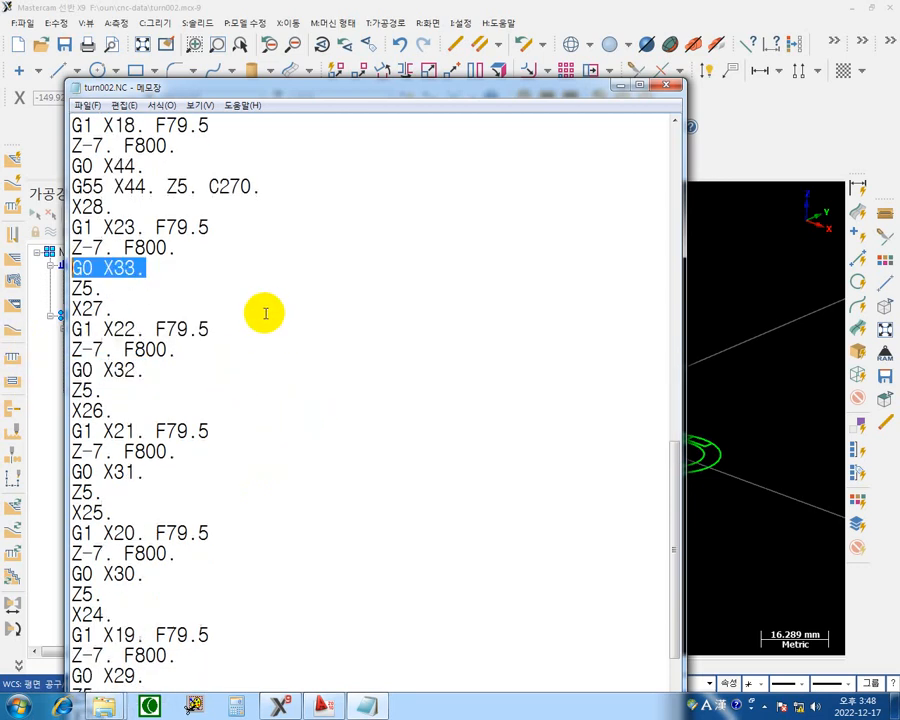
scroll(250, 450, down, 3)
scroll(258, 410, up, 11)
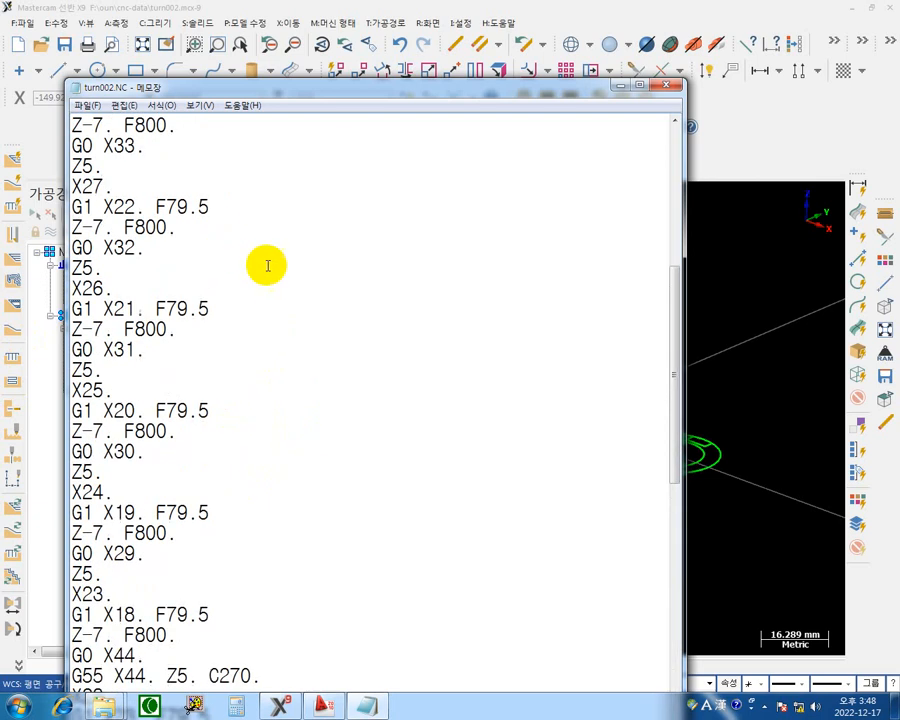
scroll(265, 350, down, 4)
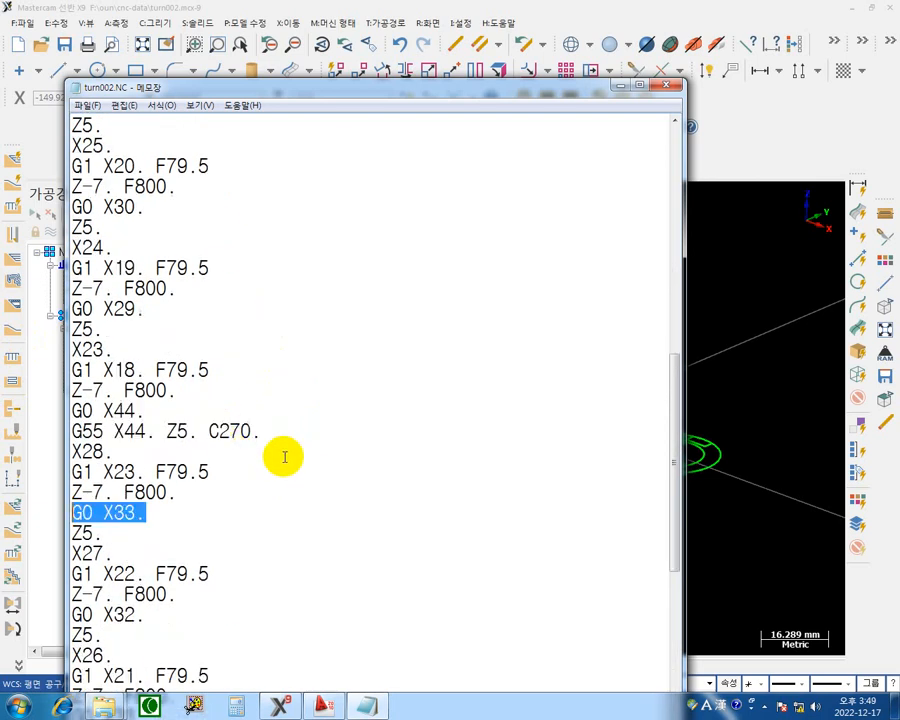
scroll(285, 455, down, 6)
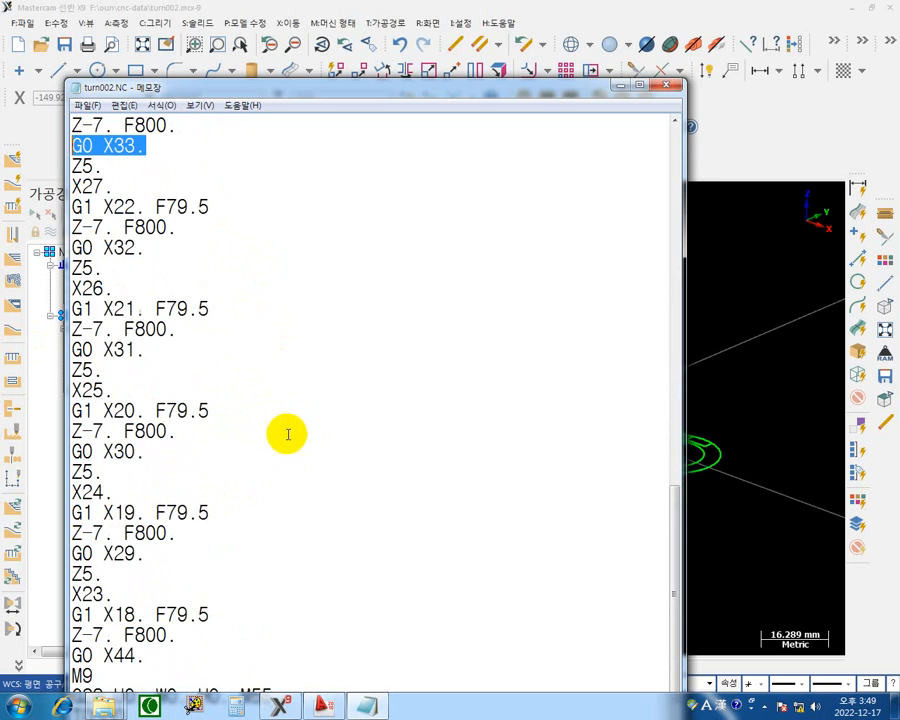
scroll(295, 425, down, 1)
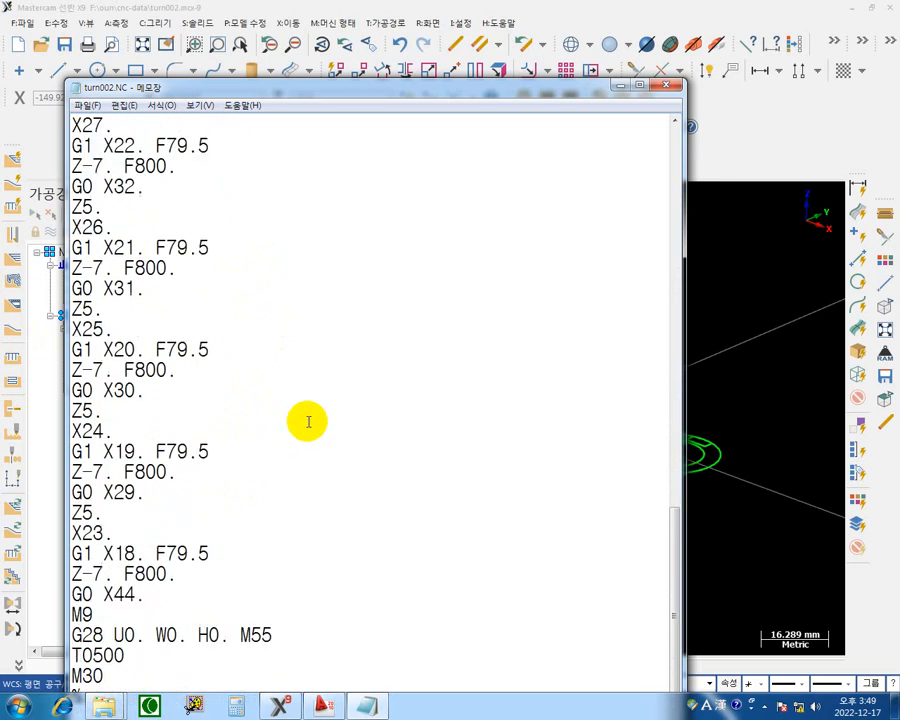
click(667, 89)
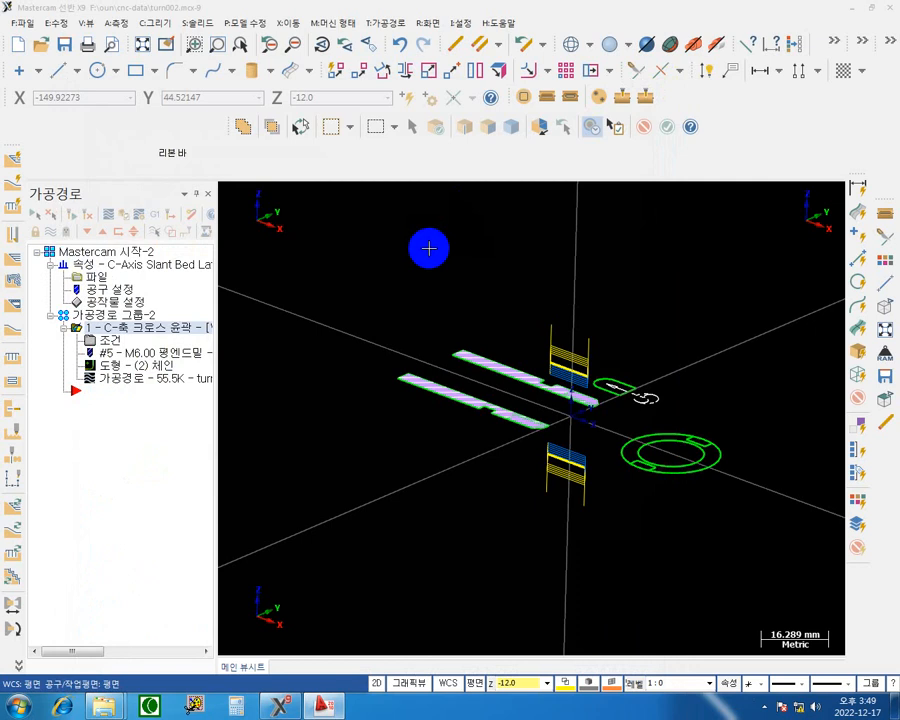